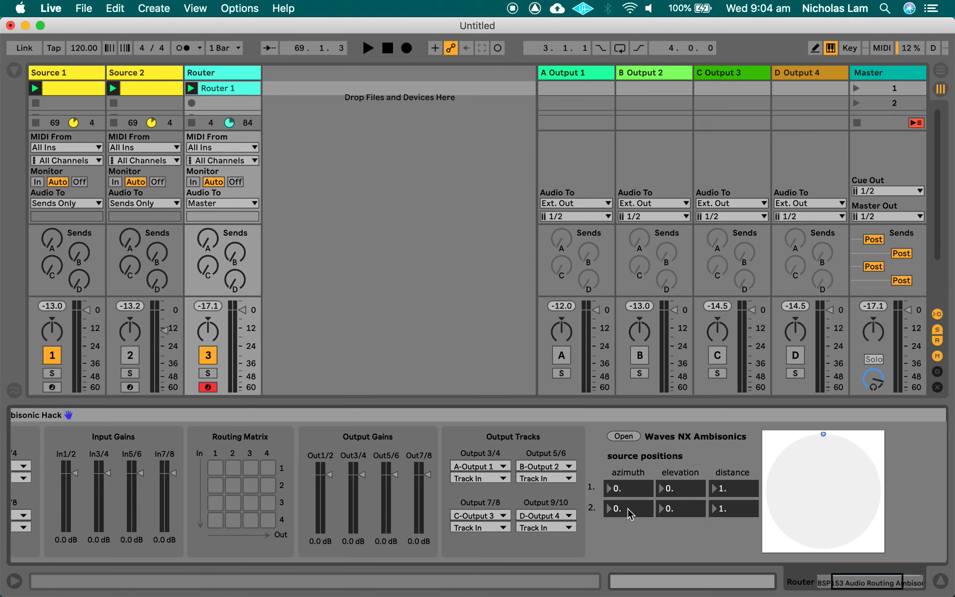
Examine the BSP153 Audio Routing Ambisonic Hack device from its inputs and routing matrix to its output tracks and source positions.
scroll(509, 535, right, 3)
scroll(509, 535, left, 5)
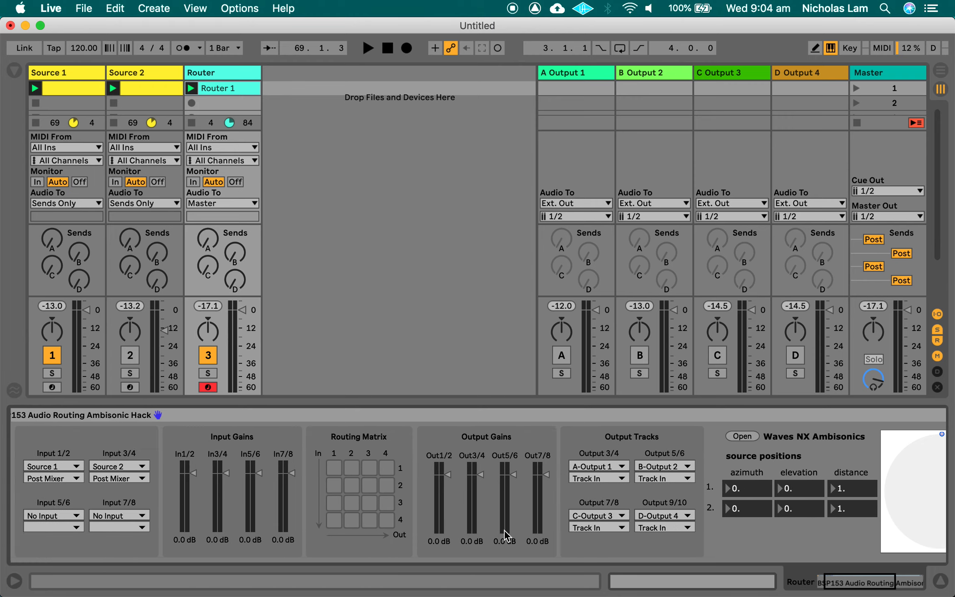
scroll(249, 530, right, 3)
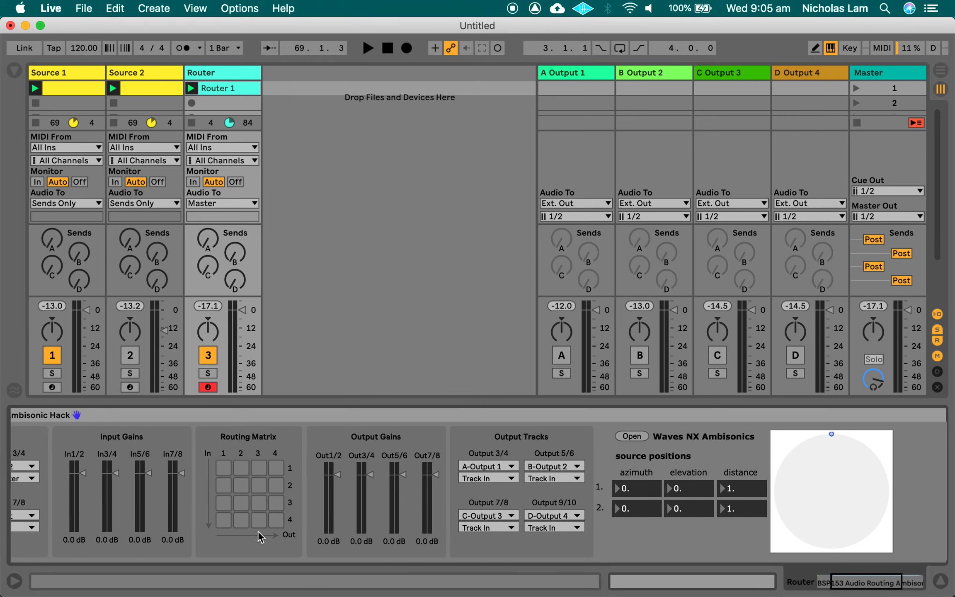
scroll(630, 543, right, 3)
scroll(618, 546, right, 1)
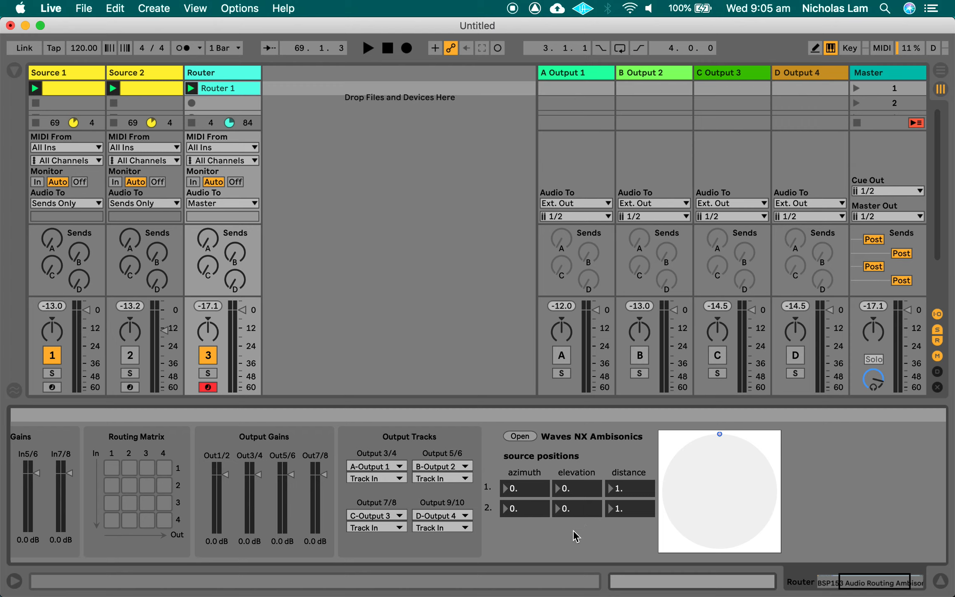
scroll(572, 546, right, 5)
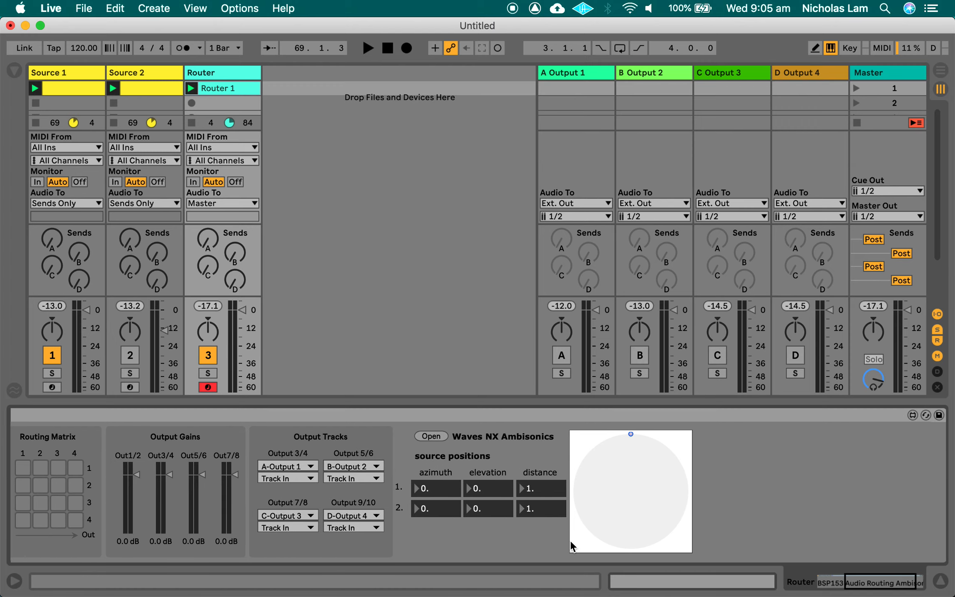
scroll(571, 546, right, 3)
scroll(571, 546, left, 3)
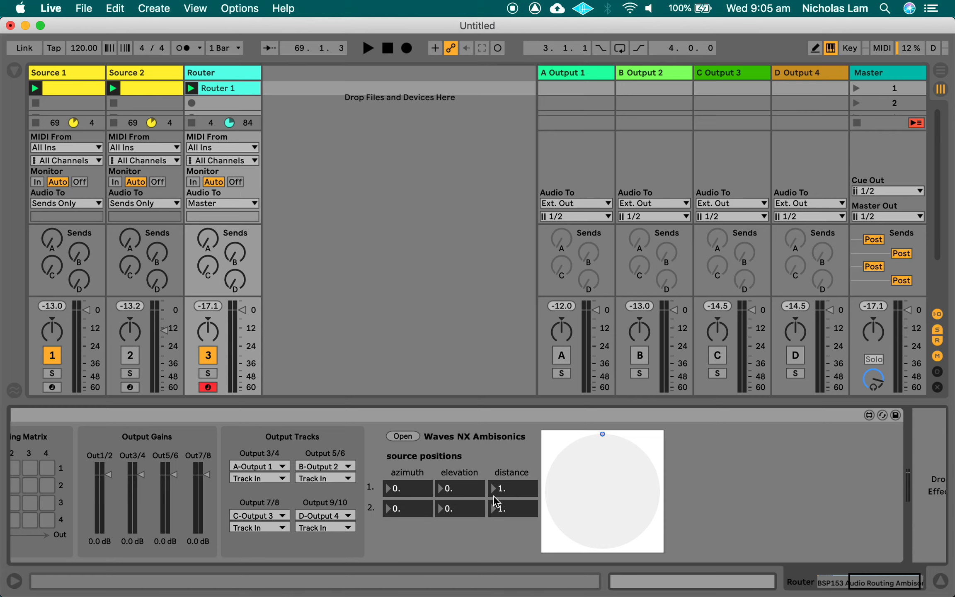
scroll(513, 512, left, 5)
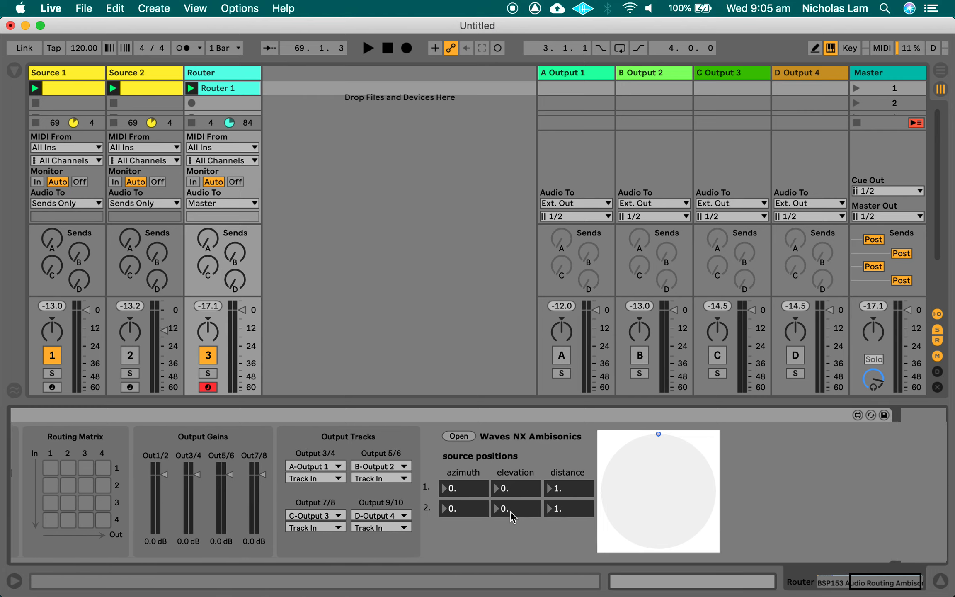
scroll(513, 517, left, 6)
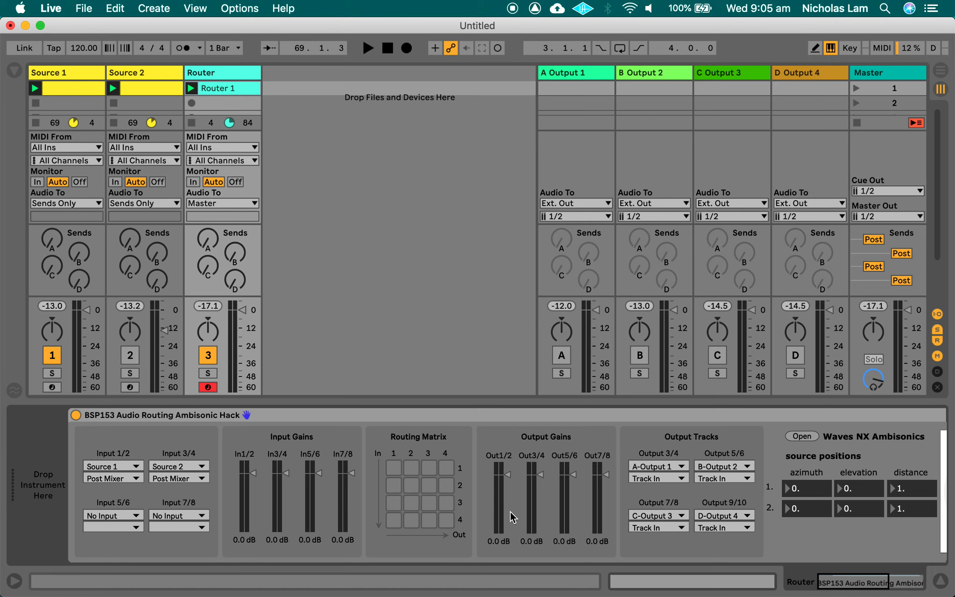
scroll(517, 517, right, 10)
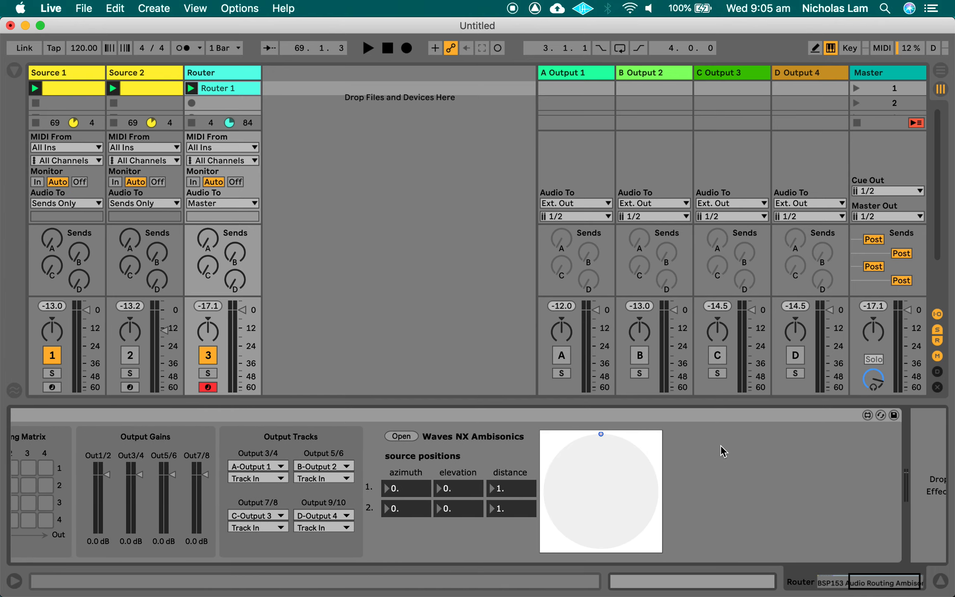
Open the BSP153 Audio Routing Ambisonic Hack device in the Max editor and switch from presentation to patching view.
click(867, 415)
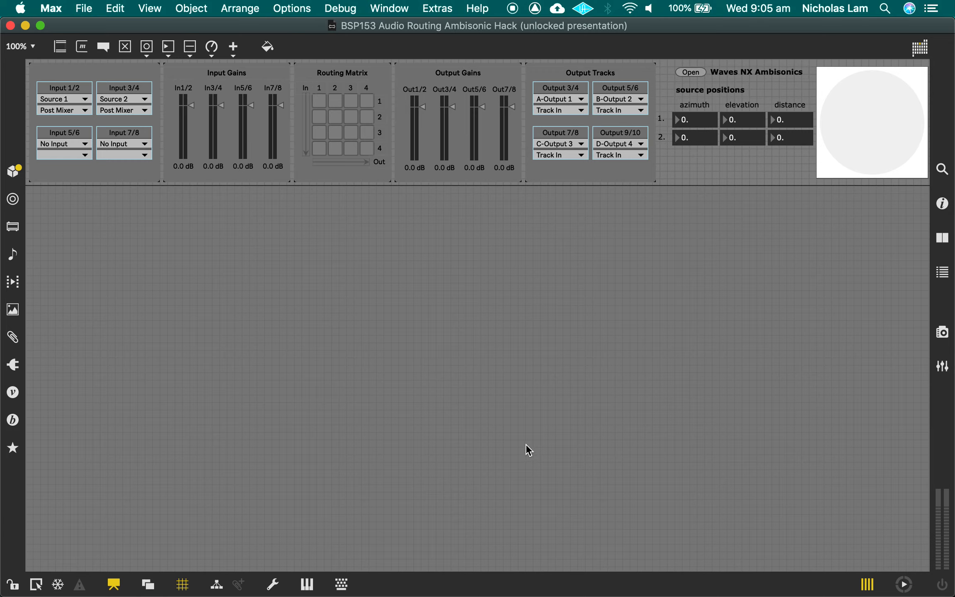
click(354, 177)
key(super+alt+e)
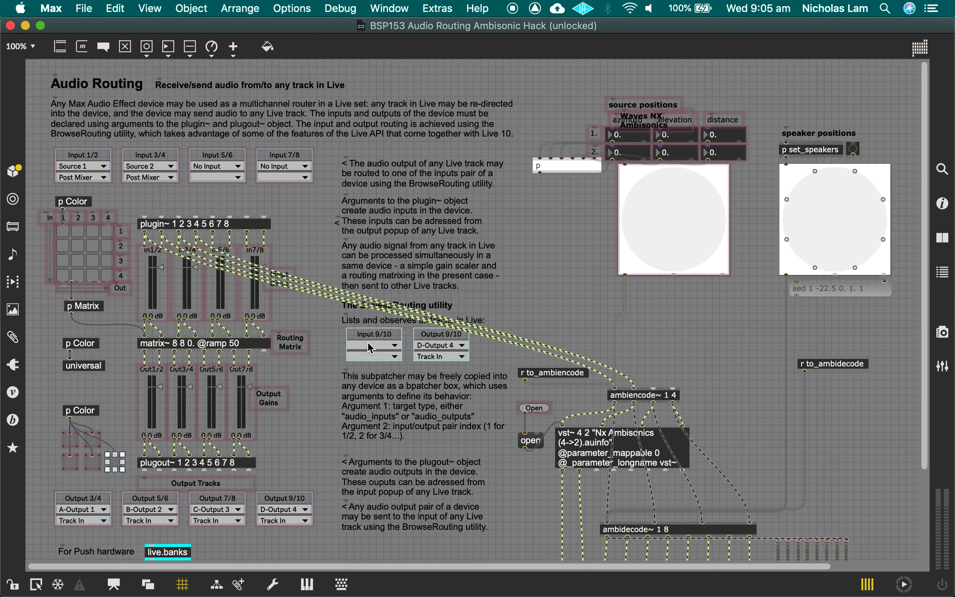
Look over the patch around the plugin~ object, then return to Ableton Live and check the device's input section.
scroll(313, 421, down, 3)
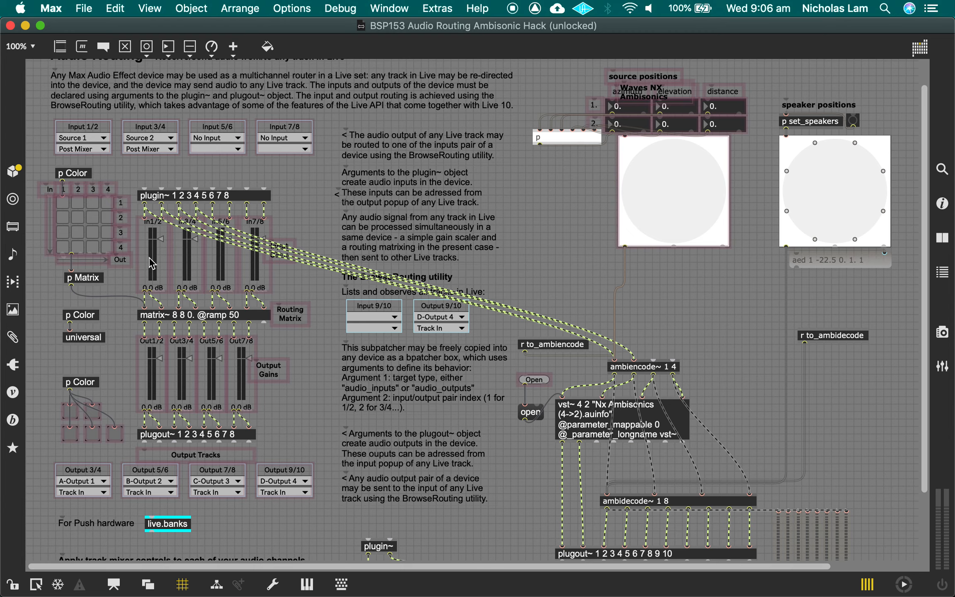
key(super+Tab)
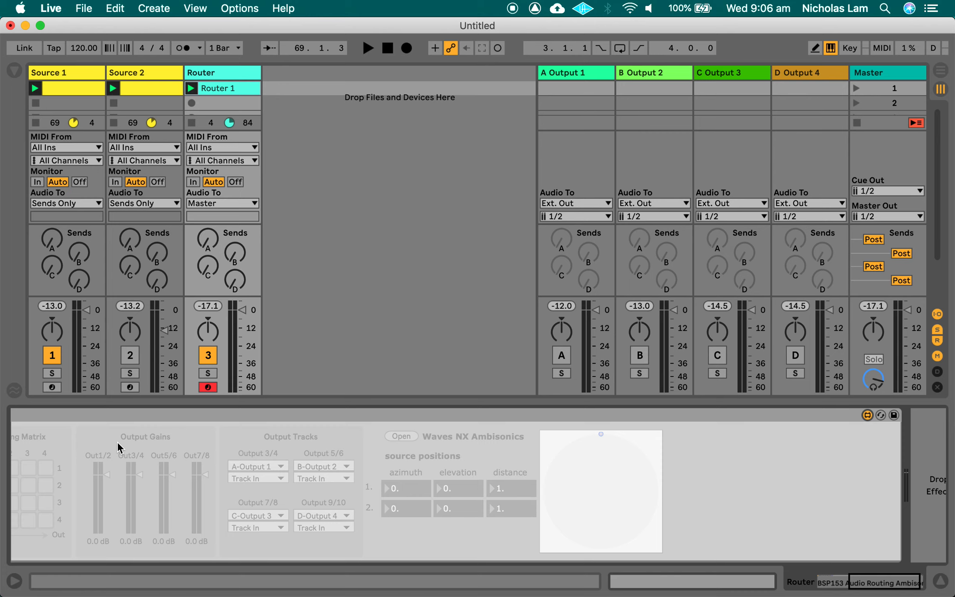
scroll(118, 448, left, 10)
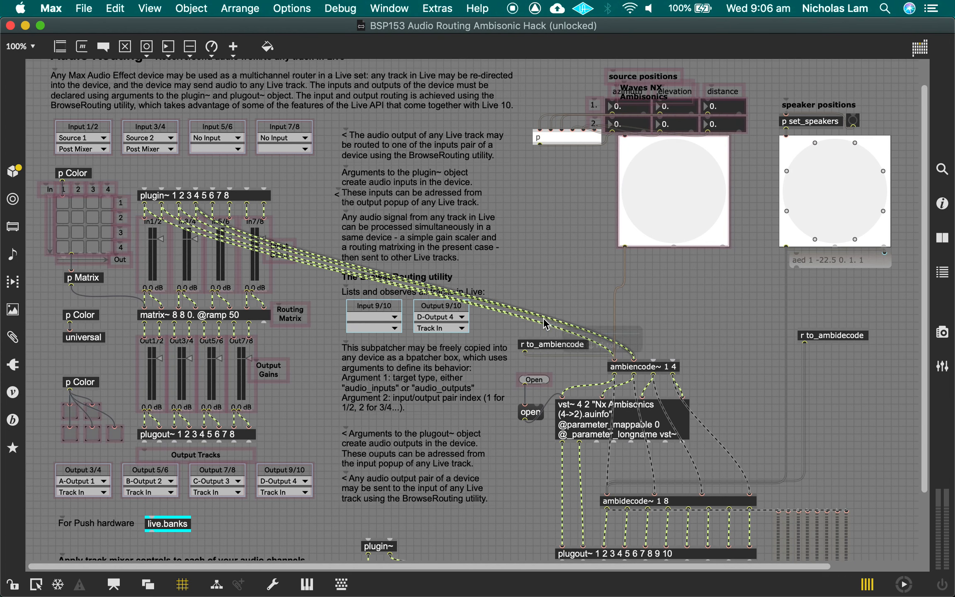
In the Max patch, delete the patch cords running from plugin~ 1 2 3 4 5 6 7 8 to ambiencode~ 1 4.
click(511, 319)
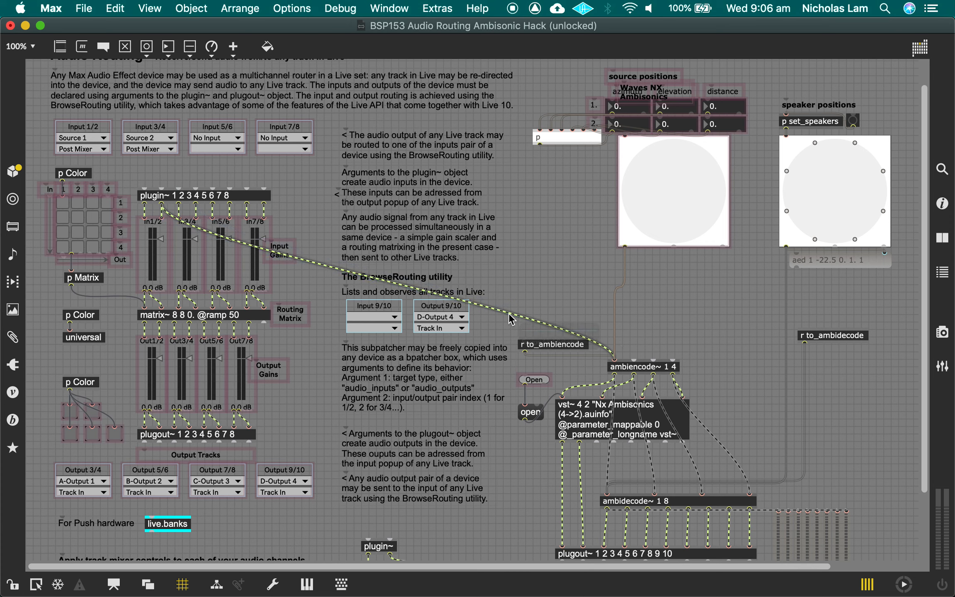
key(BackSpace)
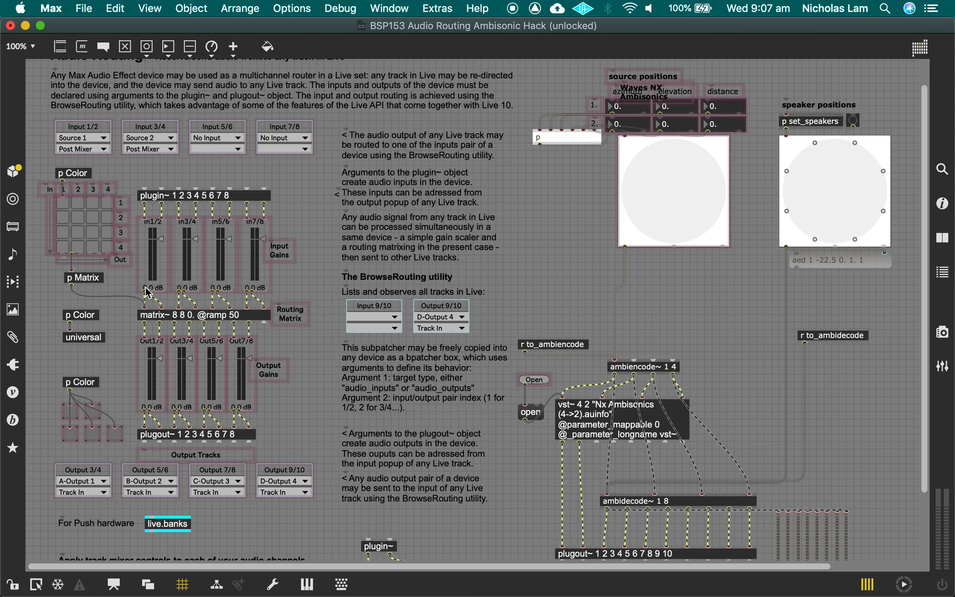
click(180, 317)
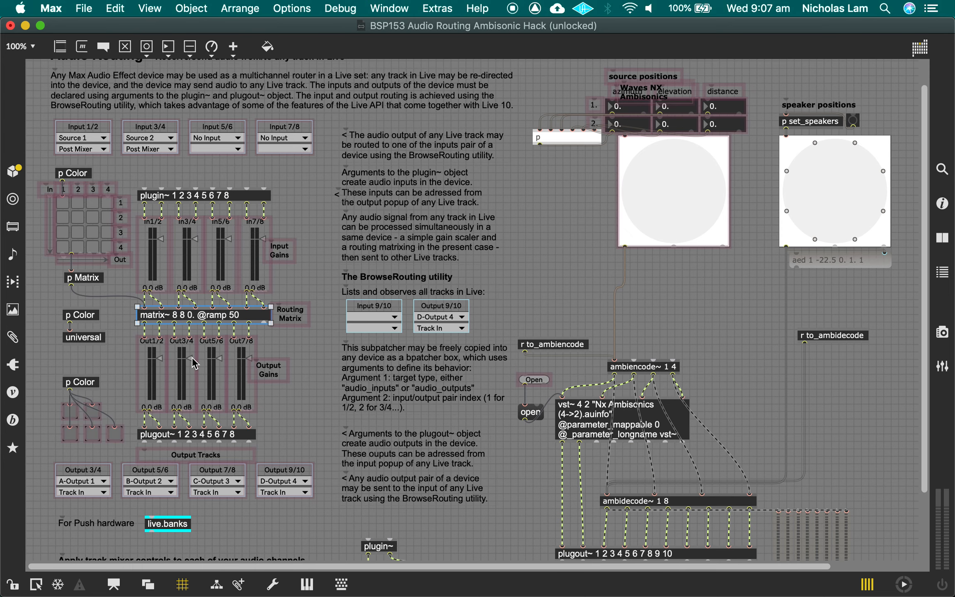
scroll(381, 468, down, 3)
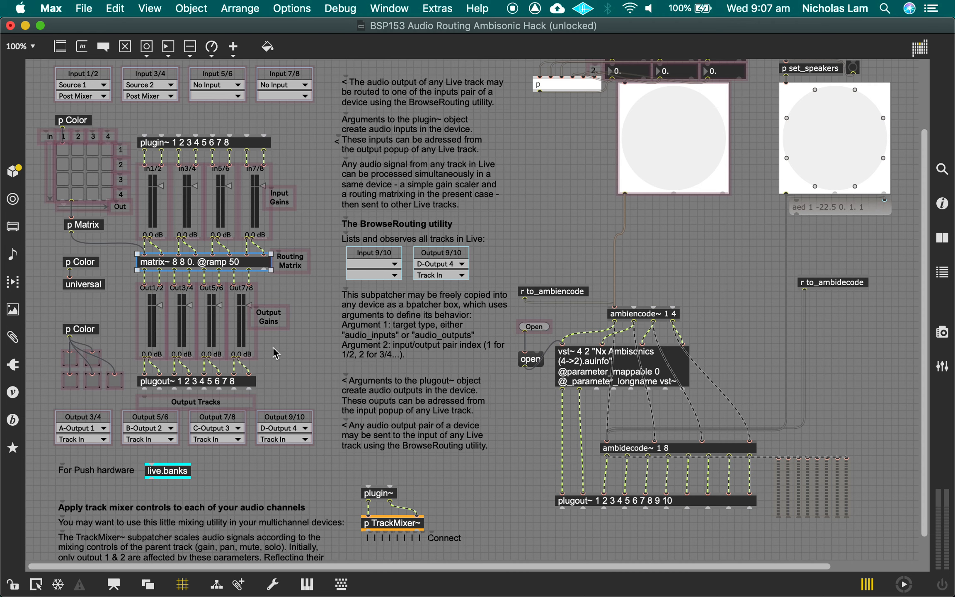
drag(770, 447, 875, 522)
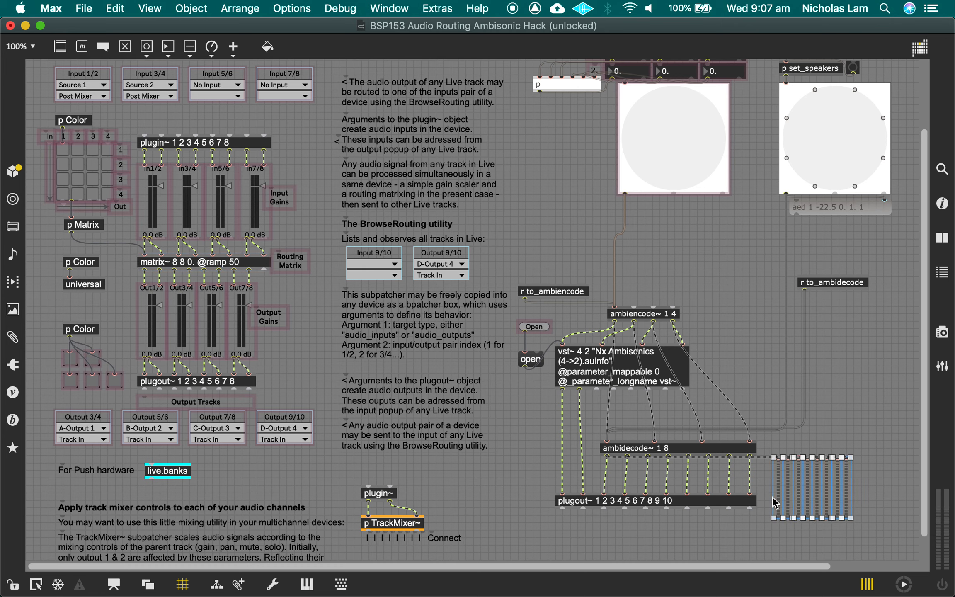
click(755, 532)
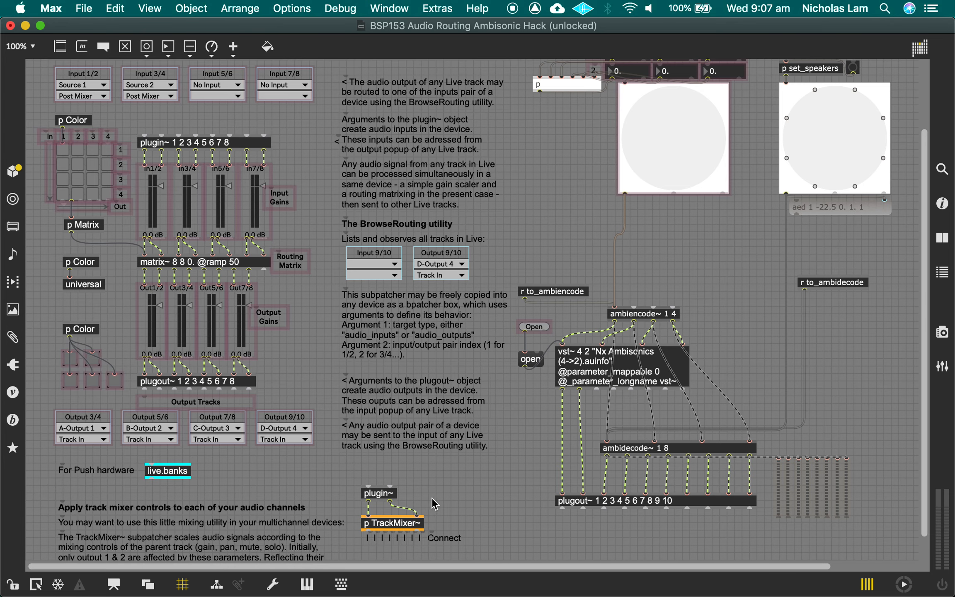
scroll(436, 504, up, 3)
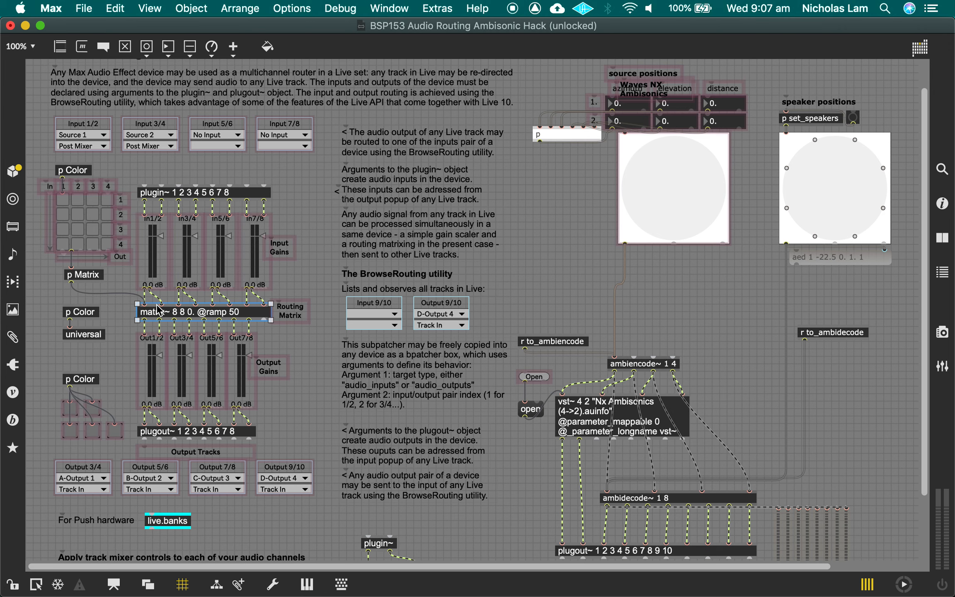
Delete all the patch cords between the four input gain sliders and the matrix~ object.
double_click(161, 315)
click(159, 304)
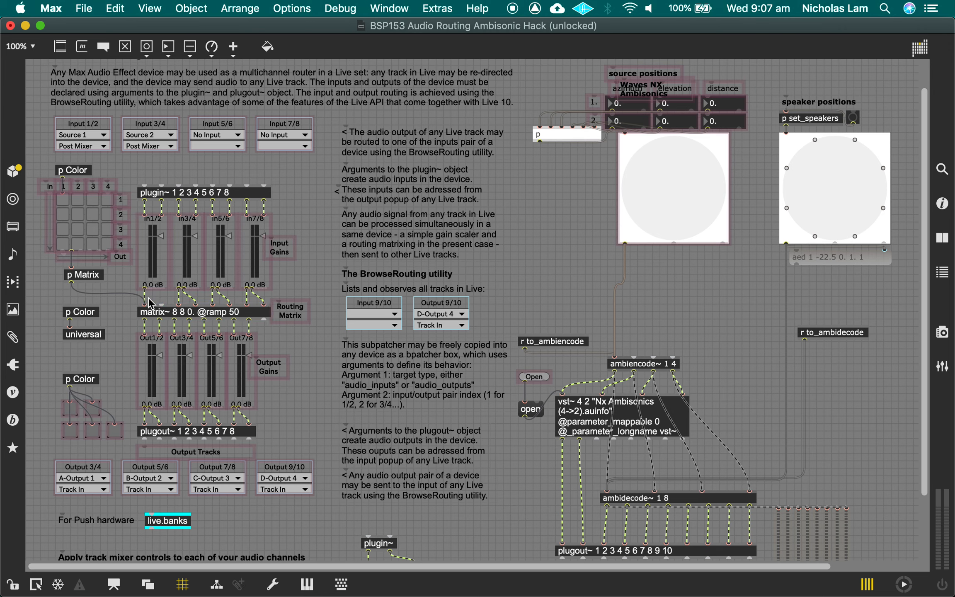
key(BackSpace)
click(183, 297)
key(BackSpace)
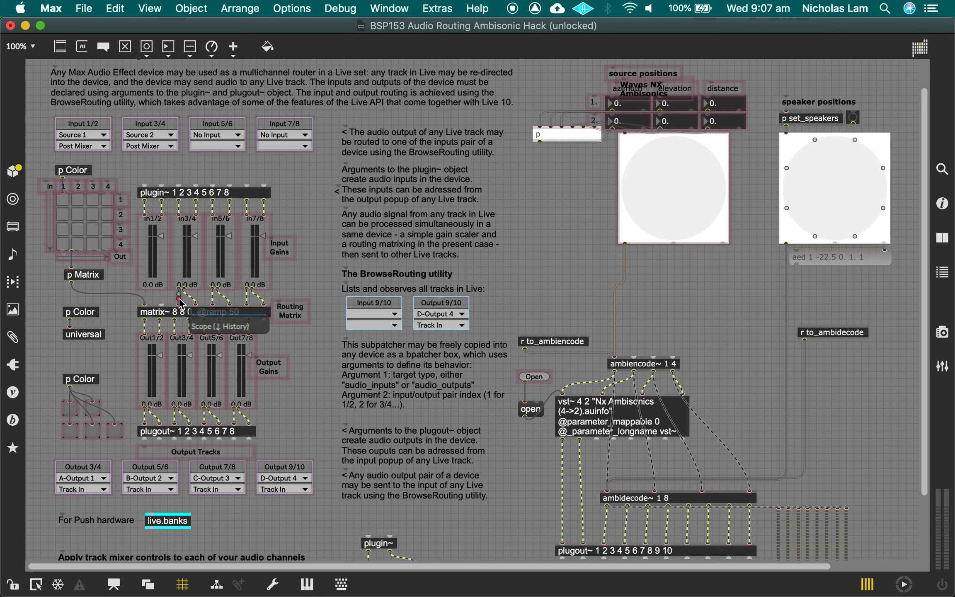
click(194, 298)
key(BackSpace)
click(212, 298)
key(BackSpace)
click(223, 296)
key(BackSpace)
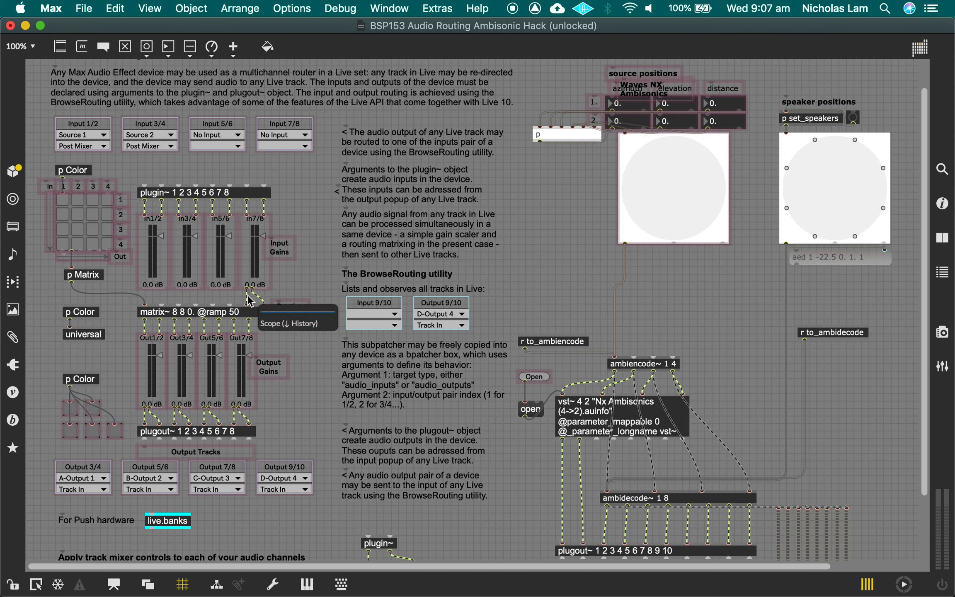
click(248, 297)
key(BackSpace)
click(257, 296)
key(BackSpace)
Delete all the patch cords between the matrix~ object and the four output gain sliders.
click(145, 326)
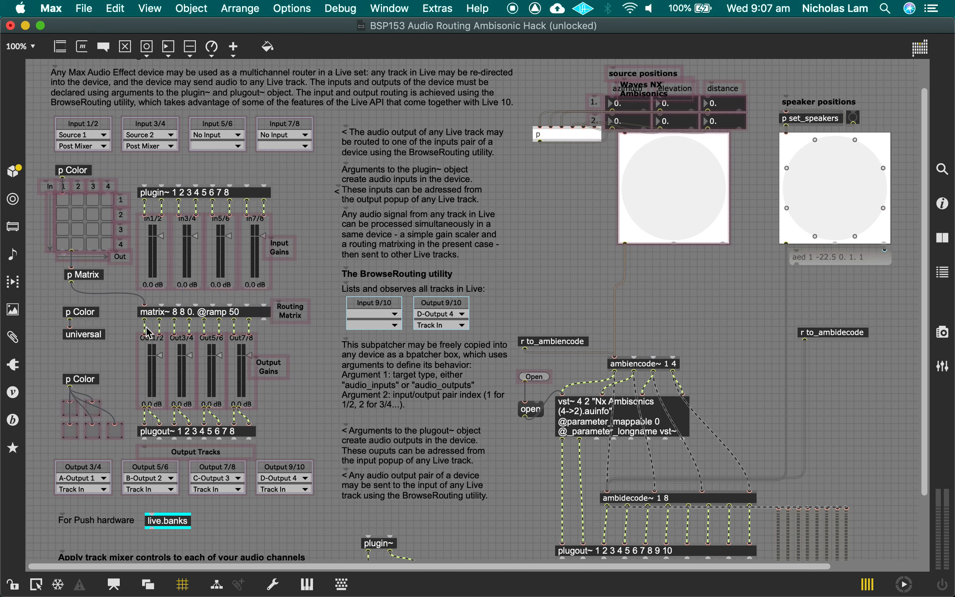
key(BackSpace)
click(159, 329)
key(BackSpace)
click(174, 328)
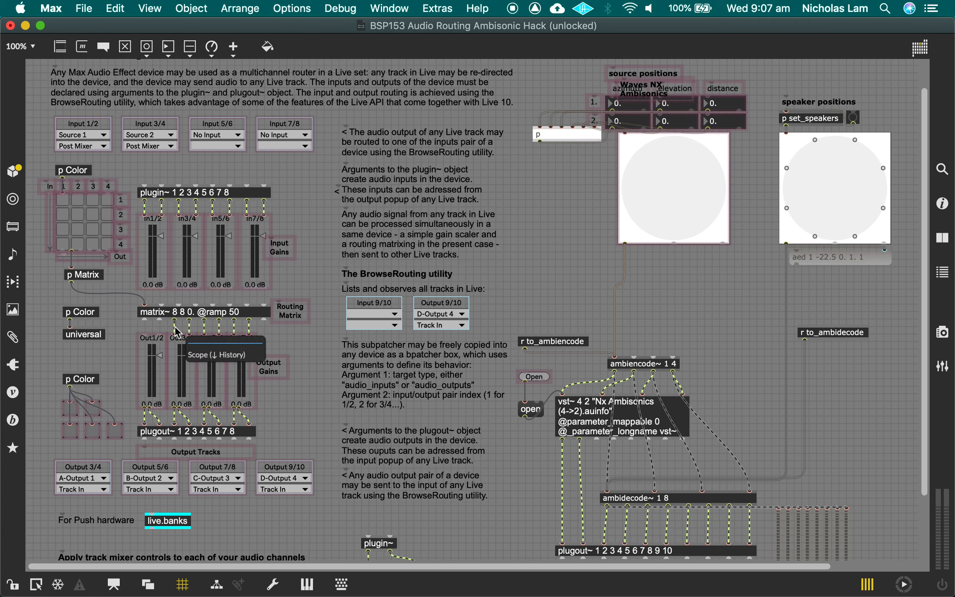
key(BackSpace)
click(189, 328)
key(BackSpace)
key(n)
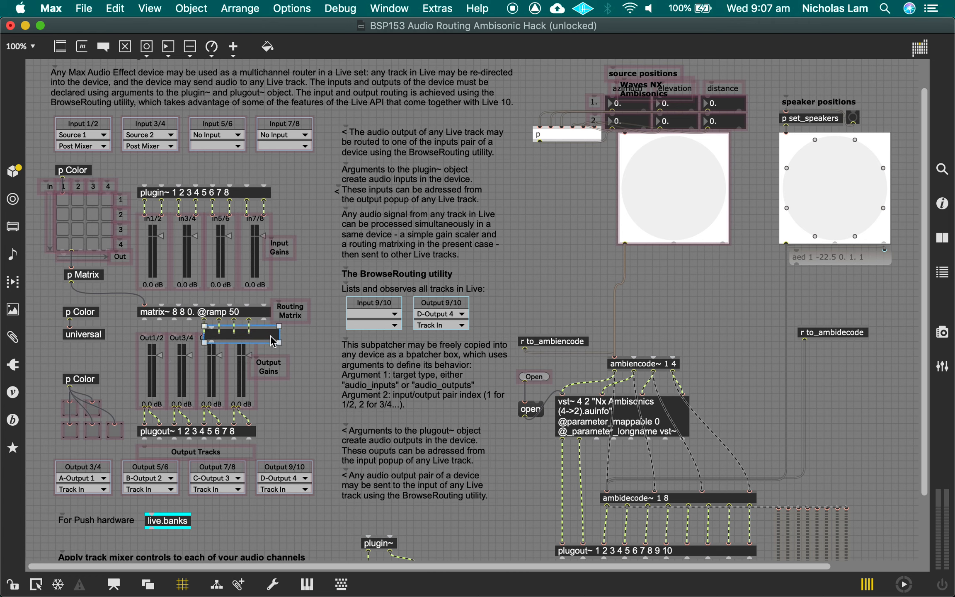
click(248, 329)
click(249, 330)
key(BackSpace)
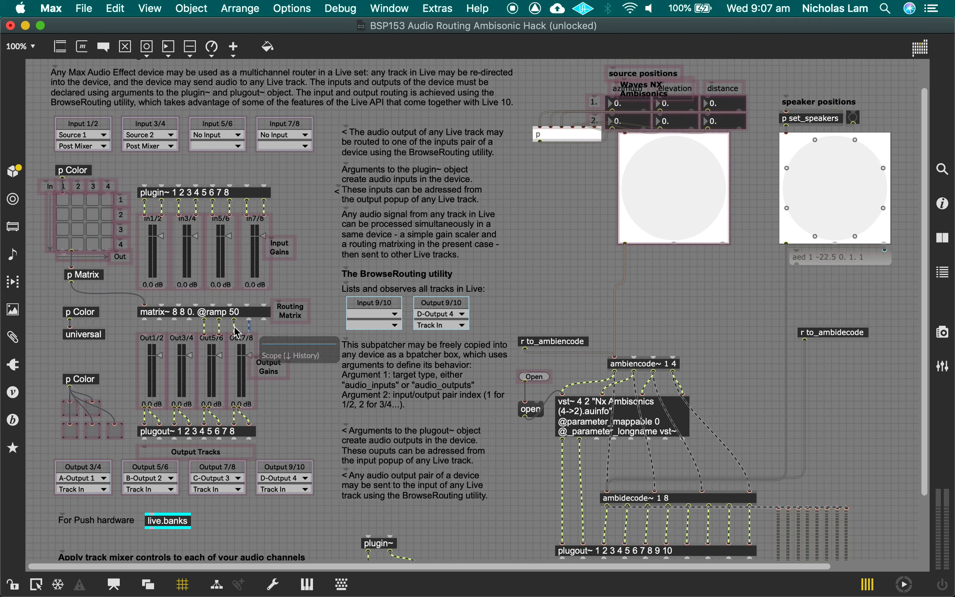
click(234, 328)
key(BackSpace)
click(219, 331)
key(BackSpace)
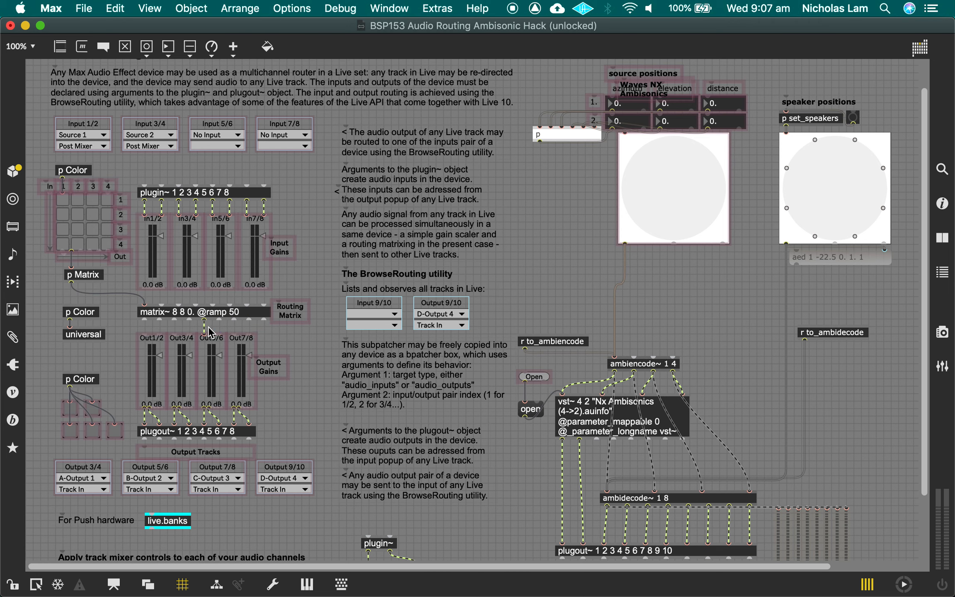
click(204, 329)
key(BackSpace)
Move the r to_ambidecode object straight down, just above the level of the ambidecode~ 1 8 object.
scroll(575, 353, down, 3)
drag(146, 135, 312, 229)
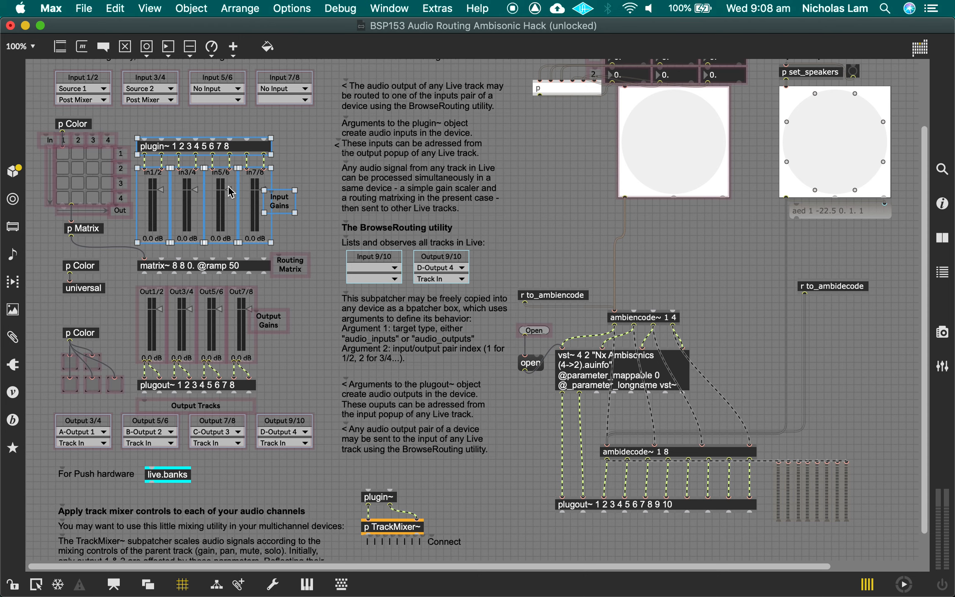
scroll(782, 506, down, 2)
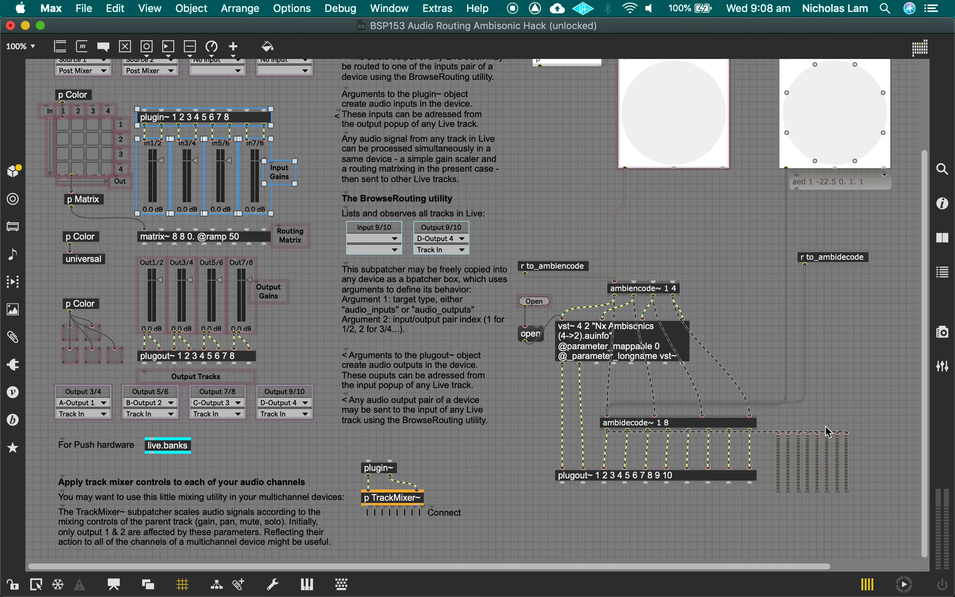
scroll(825, 431, up, 4)
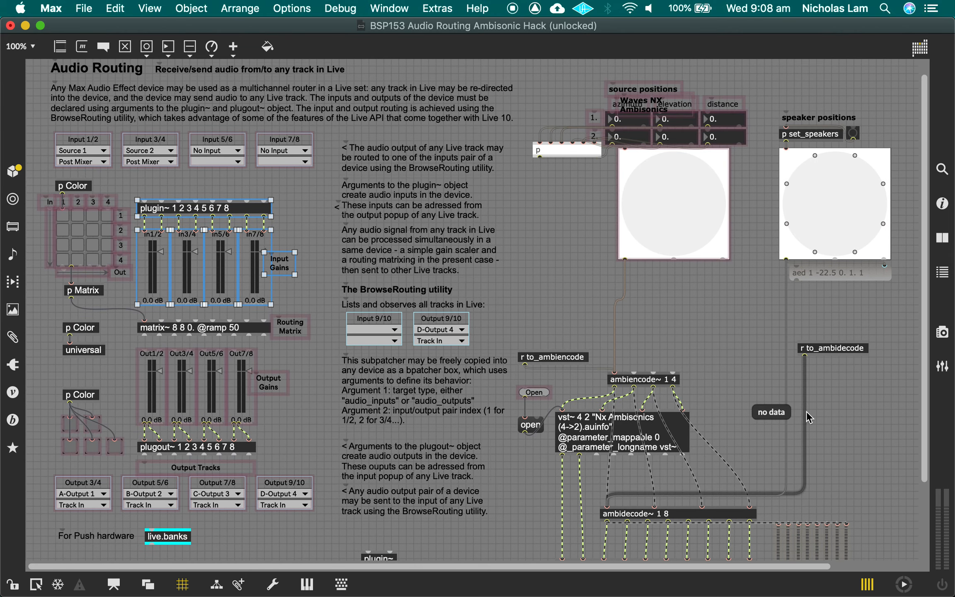
scroll(764, 415, up, 1)
drag(833, 366, 834, 513)
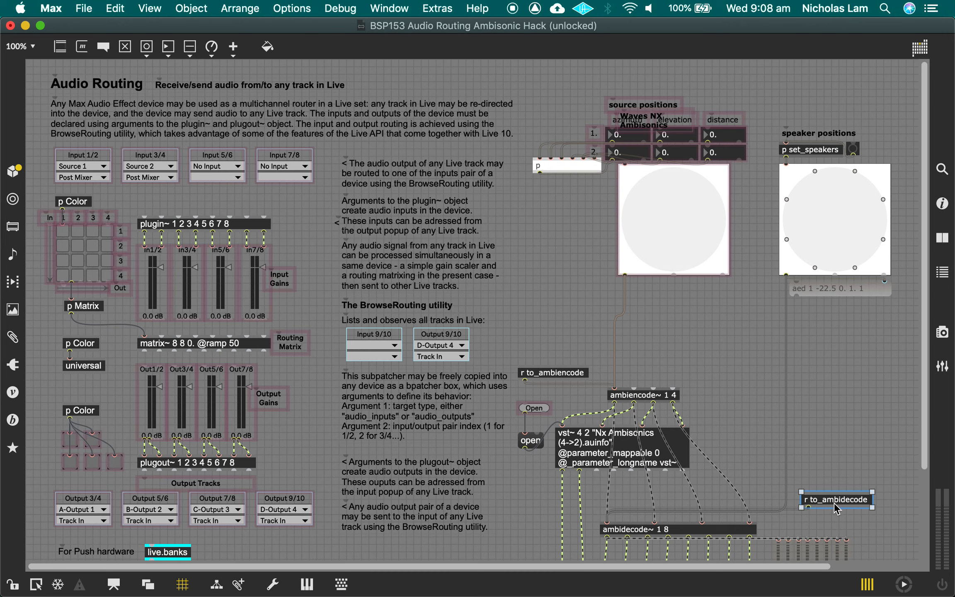
Shift the source positions and speaker positions groups down and to the right, and lower the bend of the source cord into ambiencode~.
scroll(845, 454, right, 5)
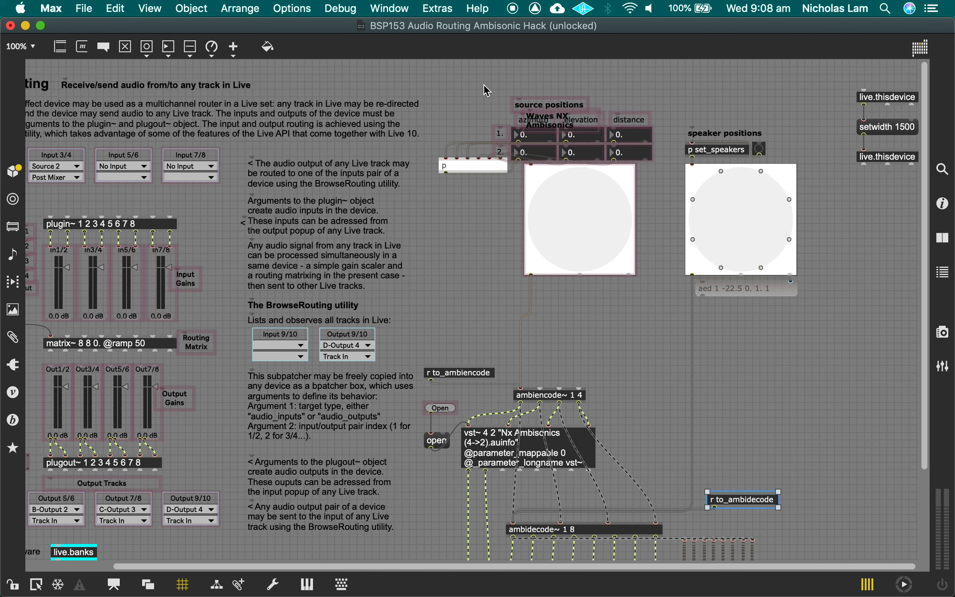
drag(446, 84, 803, 341)
drag(755, 237, 896, 304)
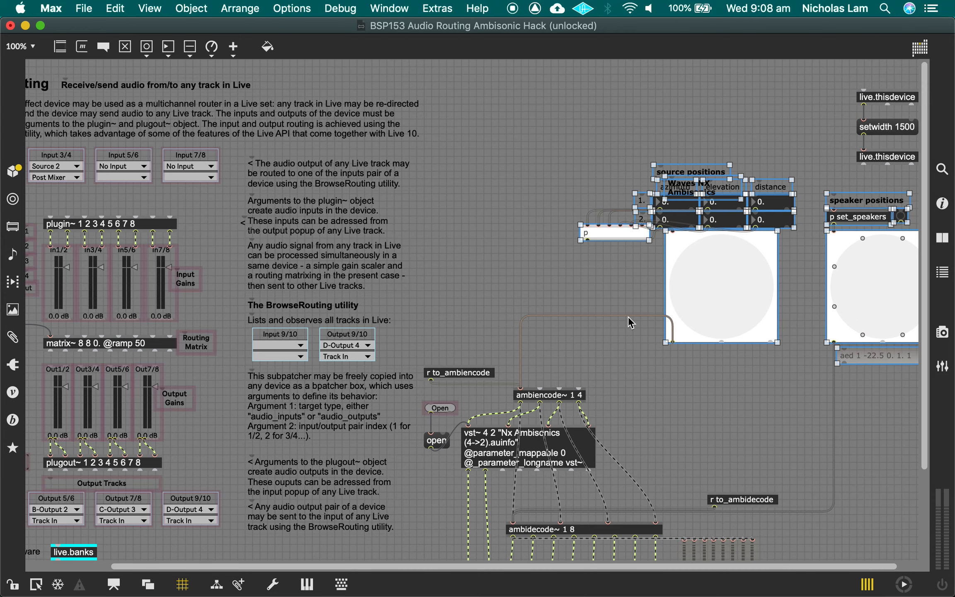
drag(631, 323, 630, 369)
scroll(726, 388, right, 2)
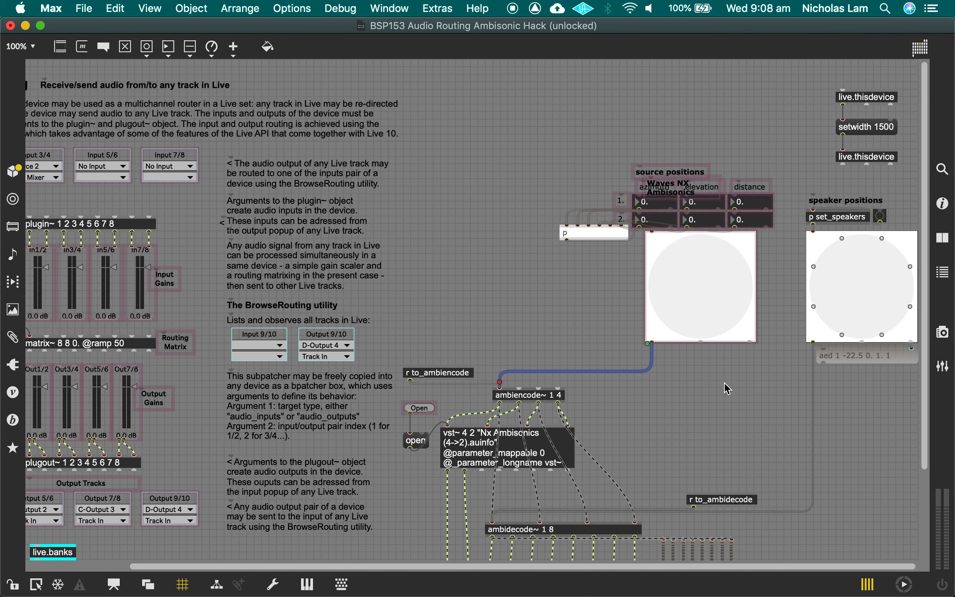
Move the live.thisdevice and setwidth 1500 chain beside the Audio Routing intro text, and shift the source and speaker positions groups further right.
key(super+minus)
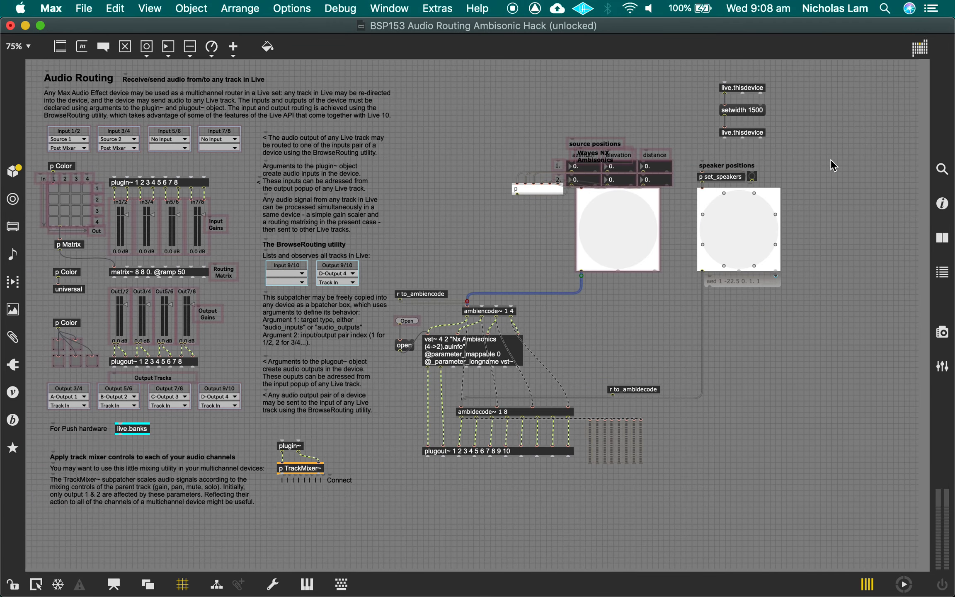
drag(697, 80, 436, 103)
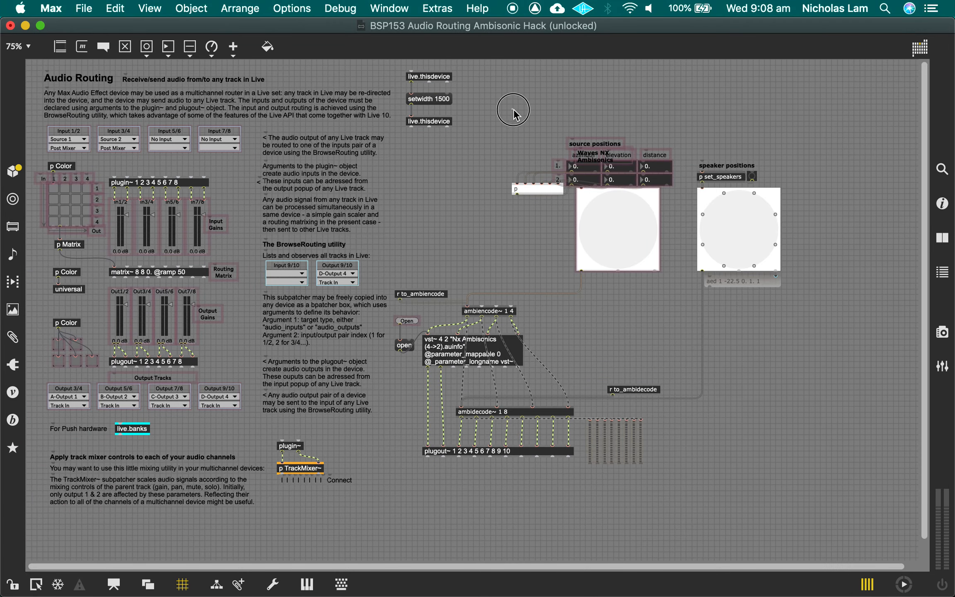
drag(512, 110, 787, 284)
drag(751, 241, 825, 246)
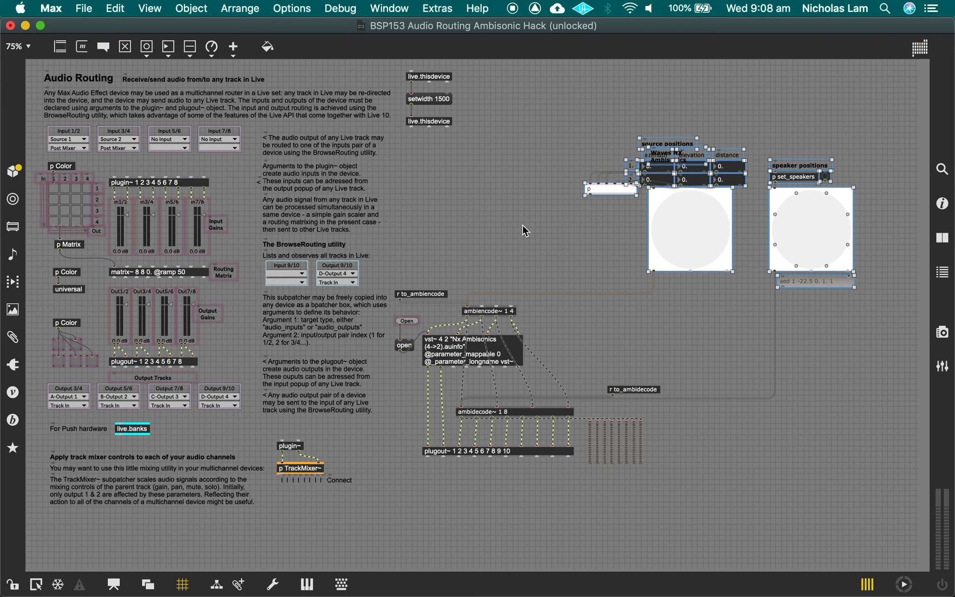
click(499, 228)
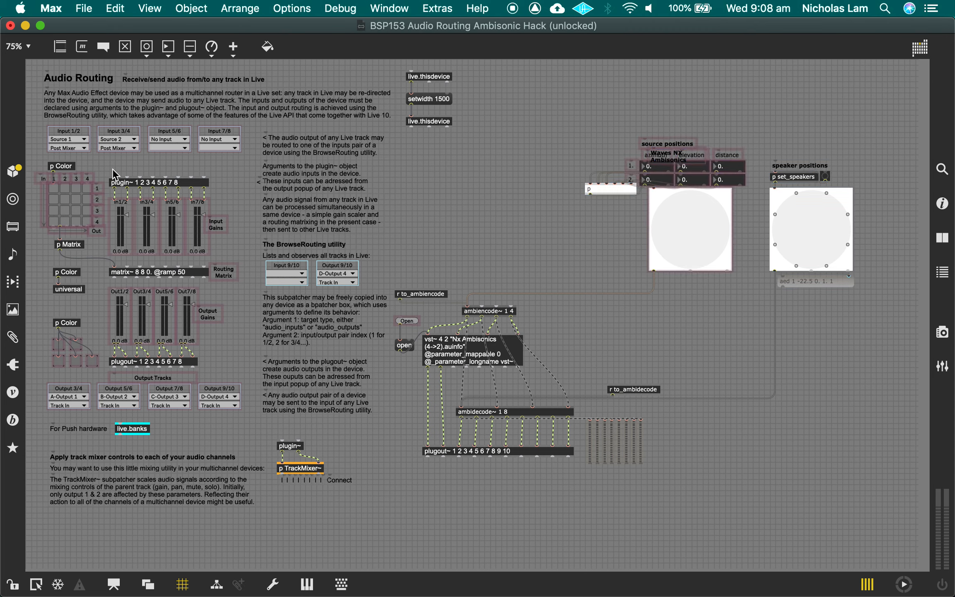
Widen the ambiencode~ 1 4 object and place plugin~ 1 2 3 4 5 6 7 8 with its four input gain sliders directly above it.
drag(109, 167, 226, 243)
drag(513, 320, 569, 324)
drag(105, 161, 543, 264)
Connect both signal outlets of the In1/2, In3/4, In5/6 and In7/8 sliders to ambiencode~ inlets 1, 2, 3 and 4 respectively.
key(super+equal)
key(super+equal)
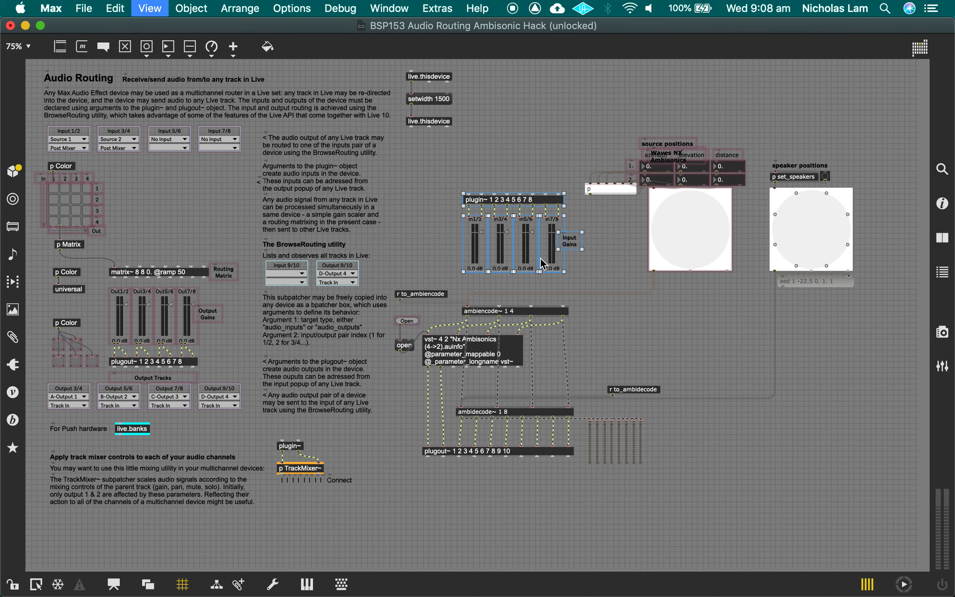
click(323, 363)
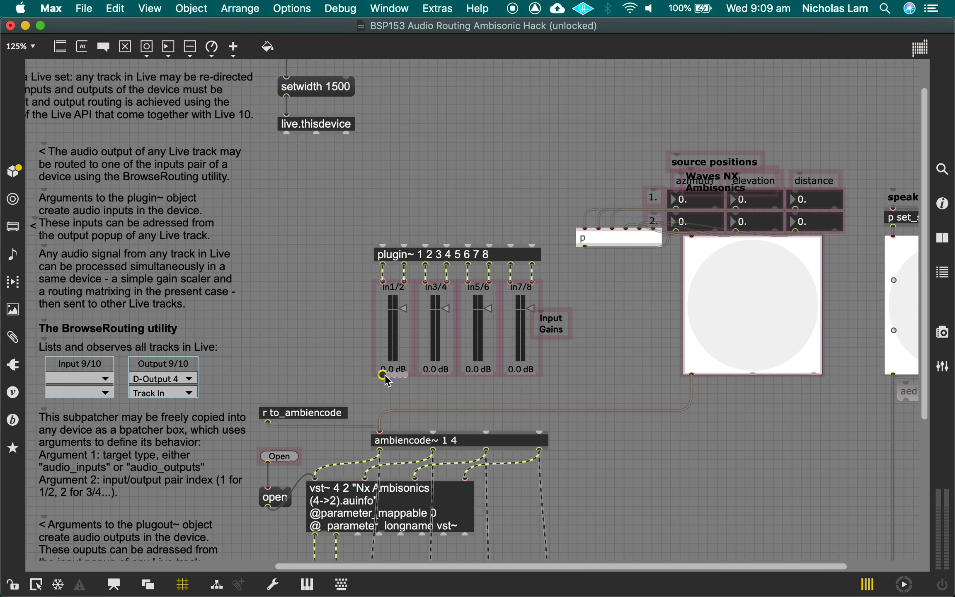
drag(382, 376, 380, 431)
drag(391, 382, 380, 431)
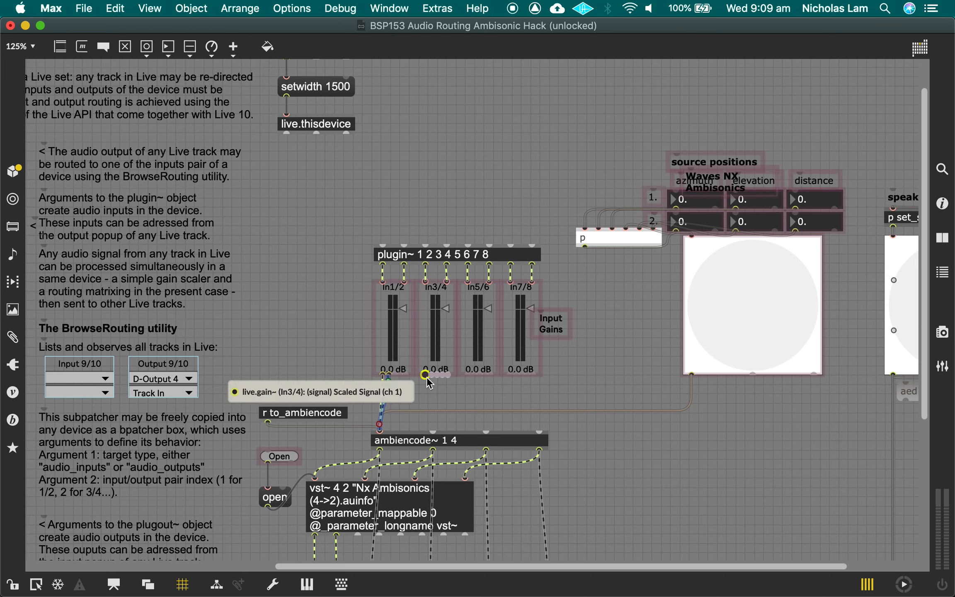
drag(425, 375, 432, 434)
drag(431, 375, 432, 431)
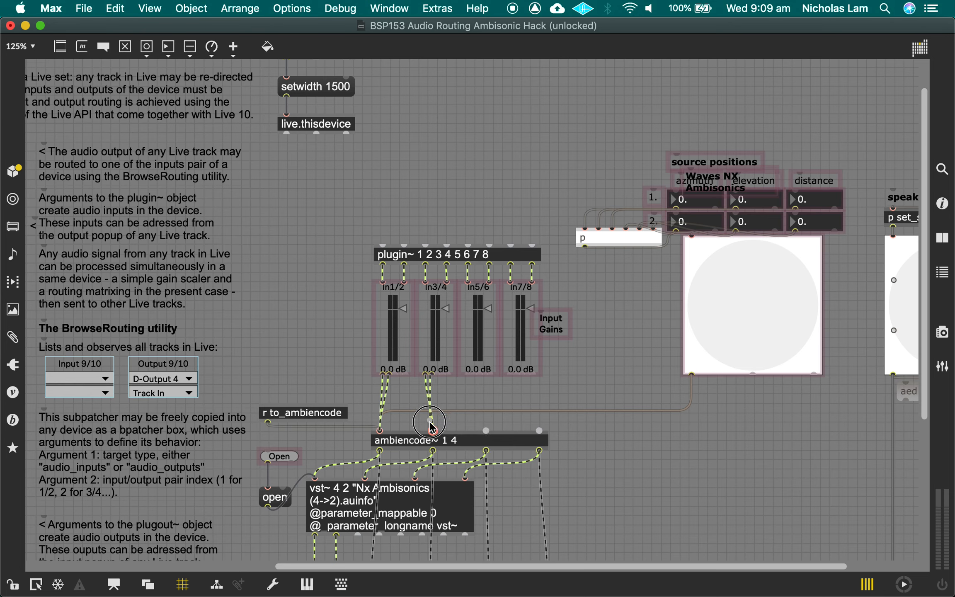
drag(467, 375, 486, 432)
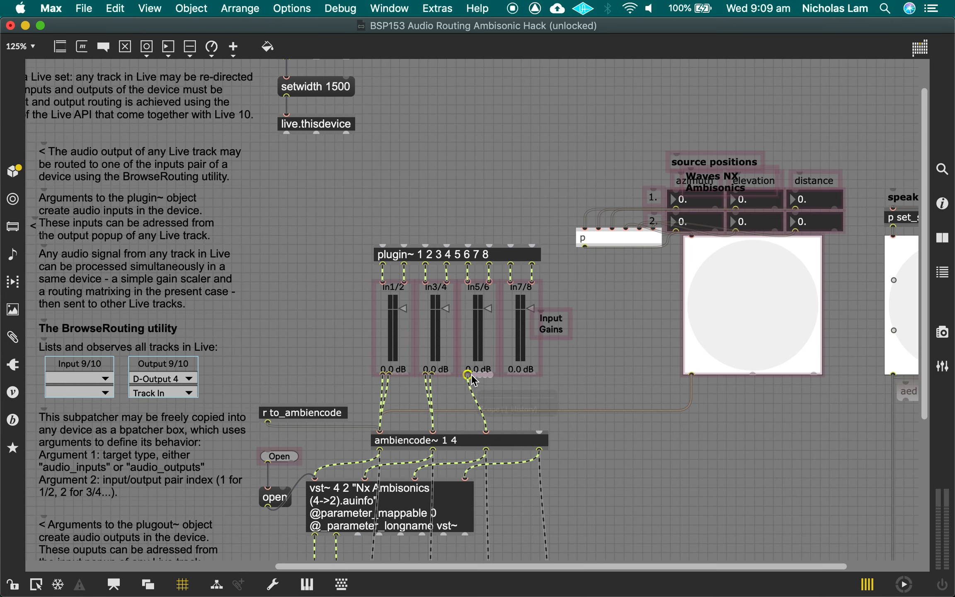
click(472, 389)
drag(510, 375, 539, 430)
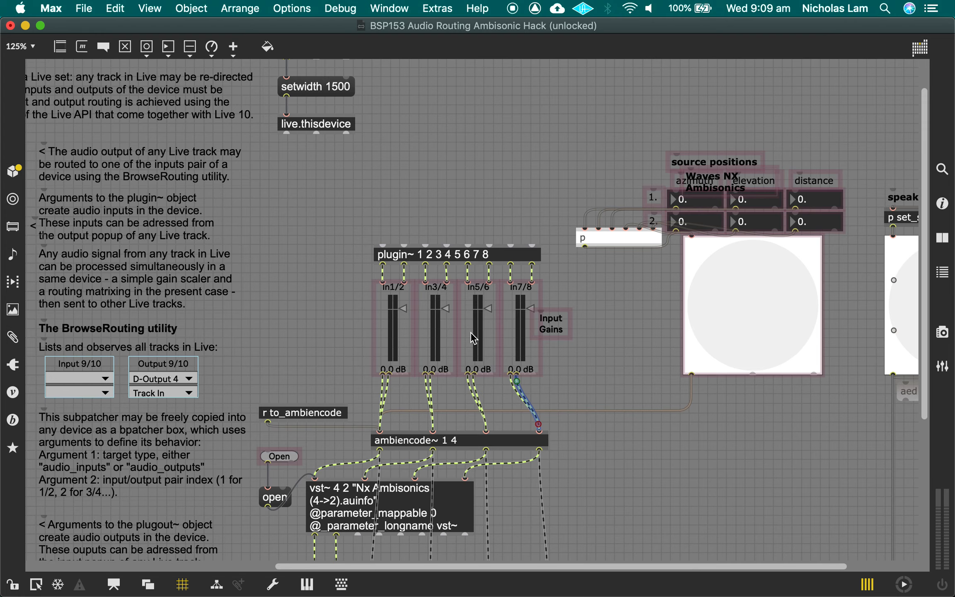
Review the full device layout in presentation mode and return to the patching view.
key(super+alt+e)
scroll(120, 277, up, 3)
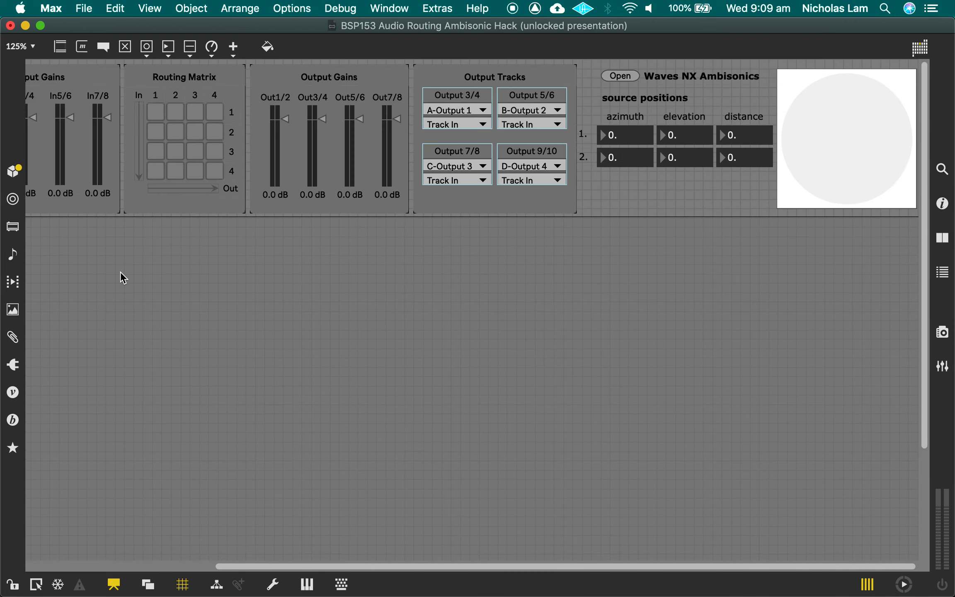
scroll(148, 304, left, 10)
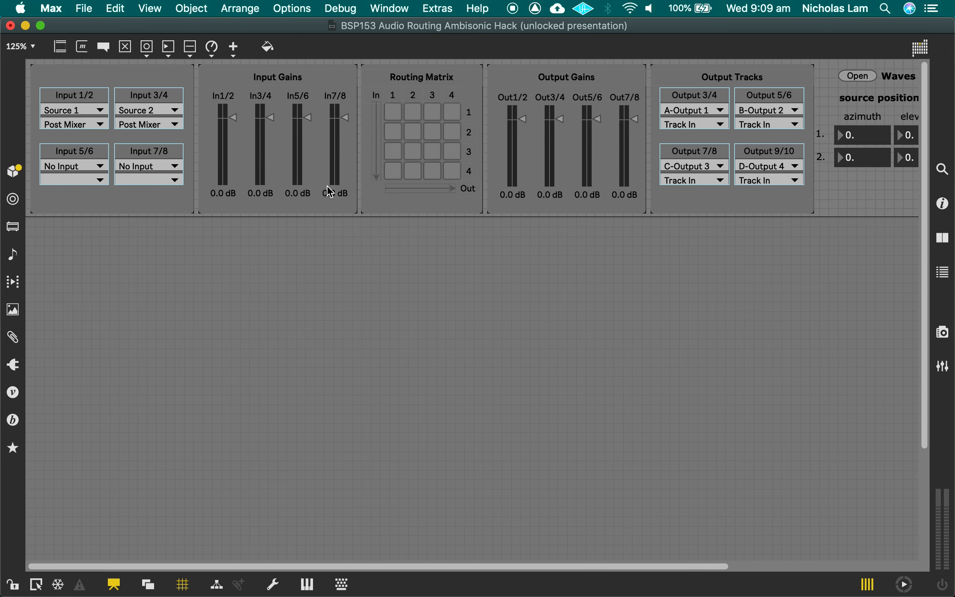
key(super+alt+e)
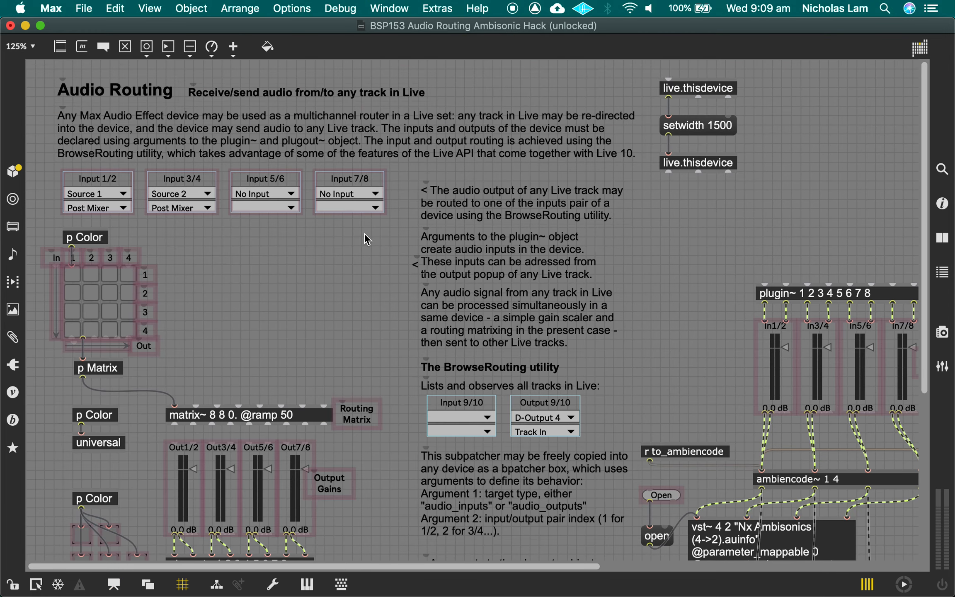
Compare the channel arguments of the plugout~ object under the output gains with those of the plugout~ object under ambidecode~.
scroll(414, 290, down, 5)
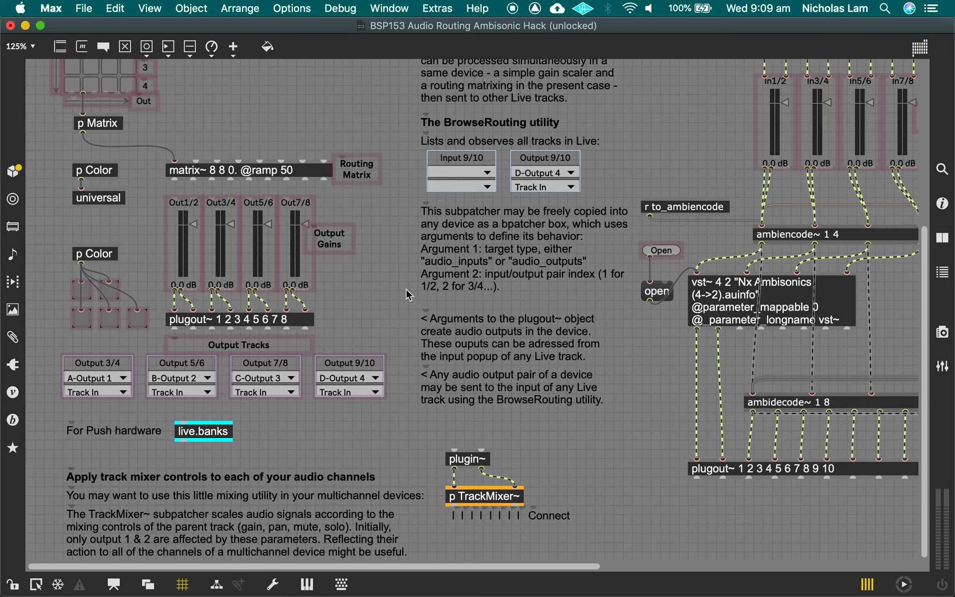
key(super+minus)
scroll(520, 468, right, 3)
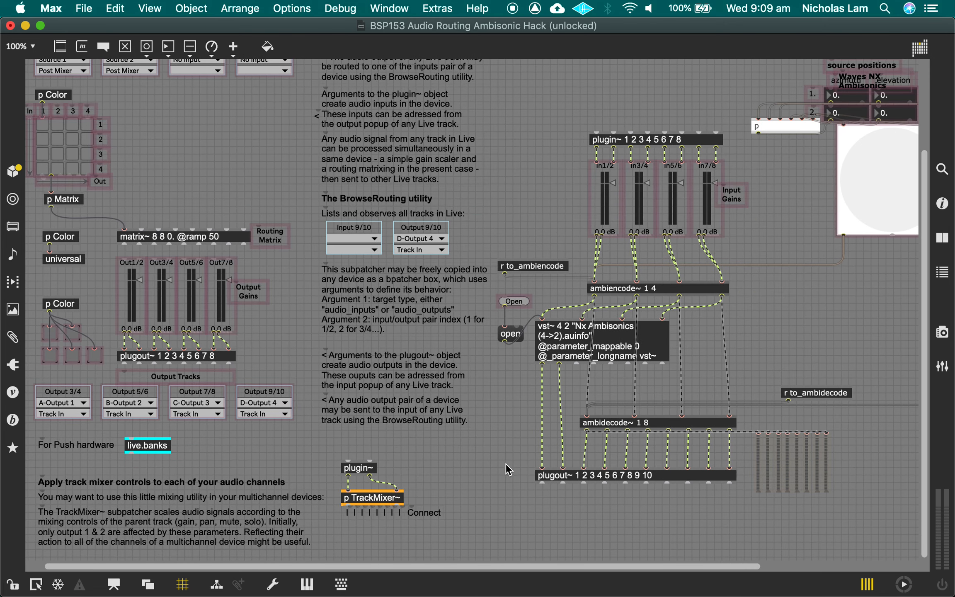
scroll(481, 465, right, 3)
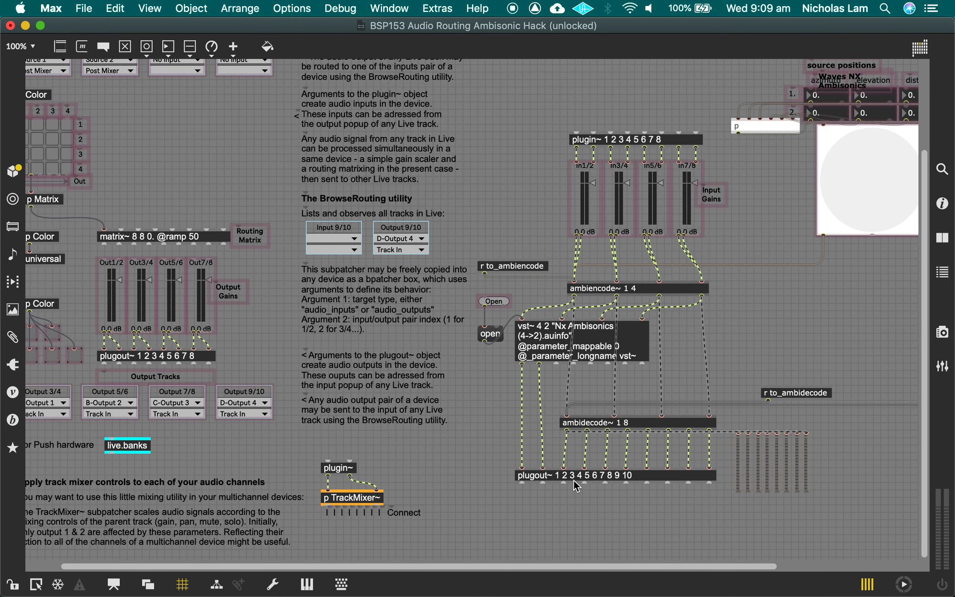
click(575, 479)
click(203, 360)
click(552, 480)
click(187, 360)
click(582, 481)
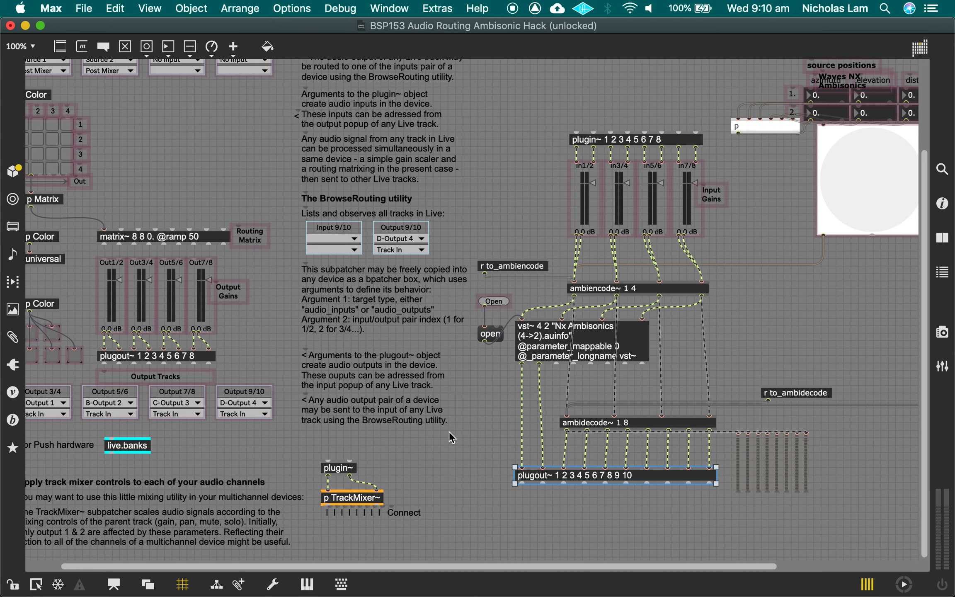
click(515, 474)
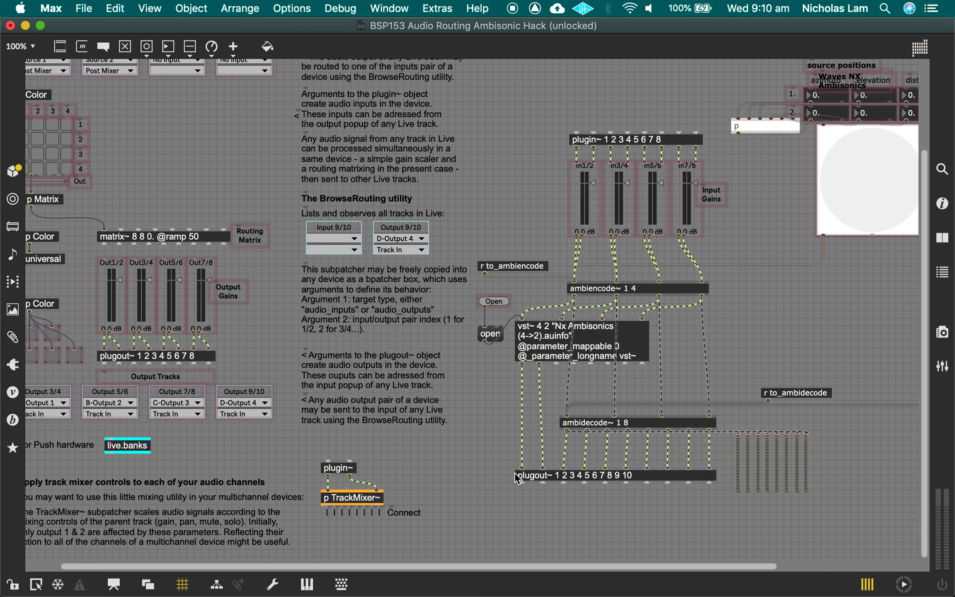
click(522, 451)
key(BackSpace)
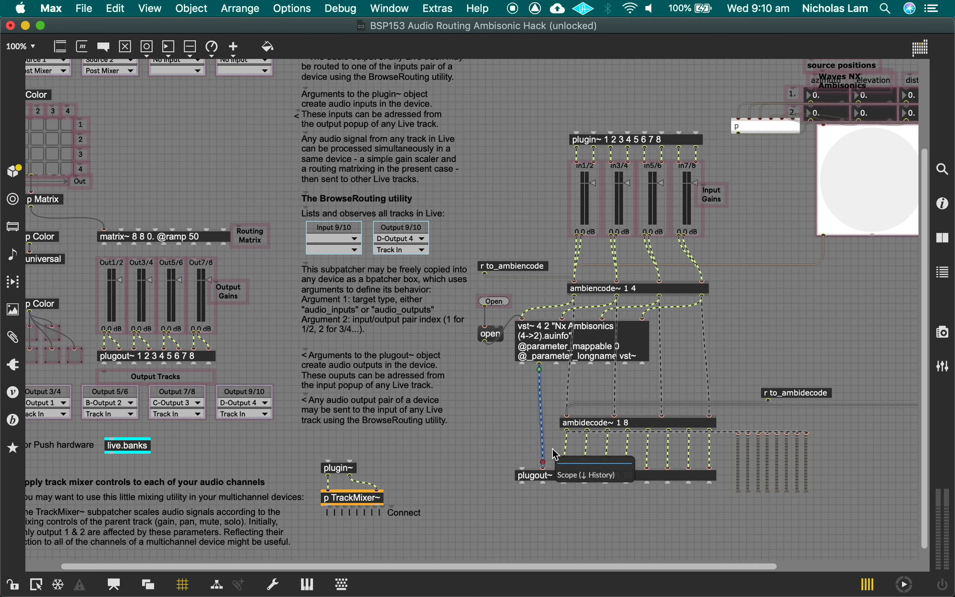
key(n)
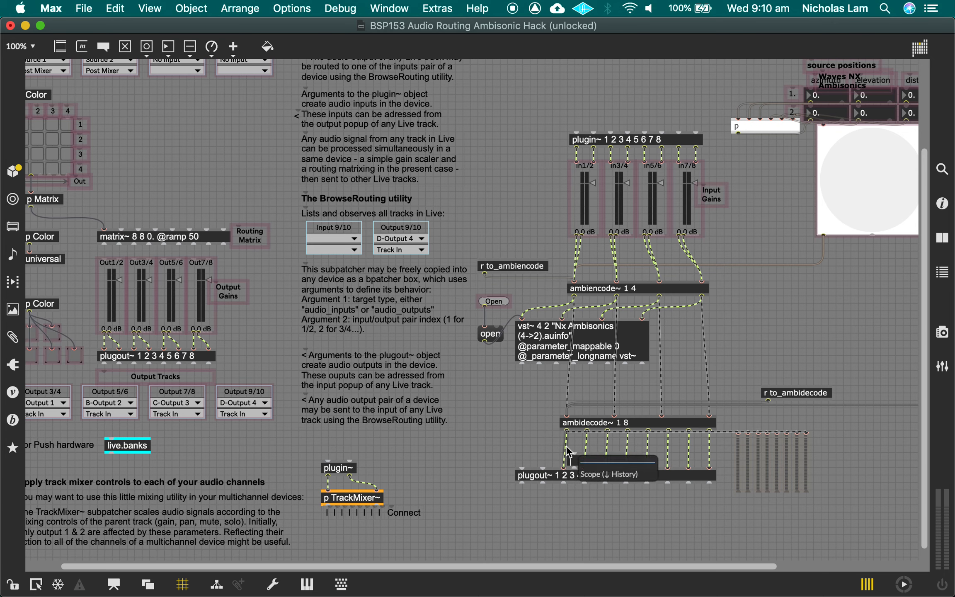
key(super+z)
key(super+z)
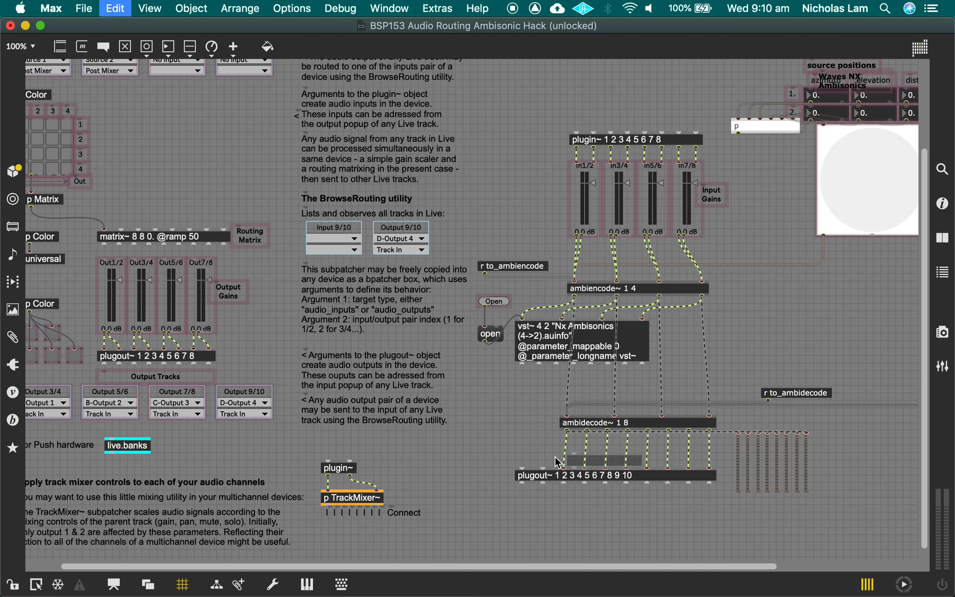
Delete all eight patch cords between the ambidecode~ 1 8 object and the plugout~ object beneath it.
key(BackSpace)
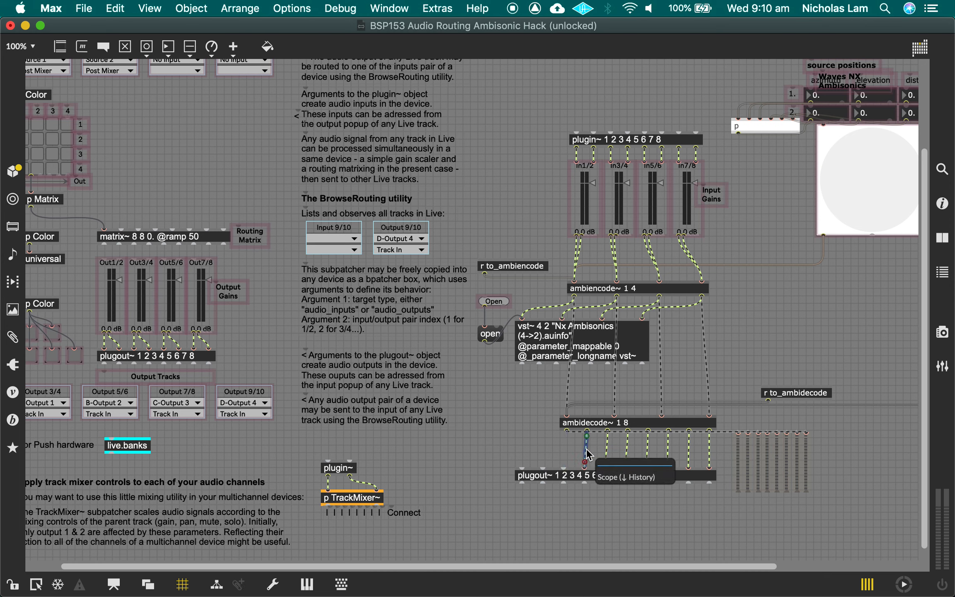
click(585, 450)
key(BackSpace)
click(606, 450)
key(BackSpace)
click(627, 450)
key(BackSpace)
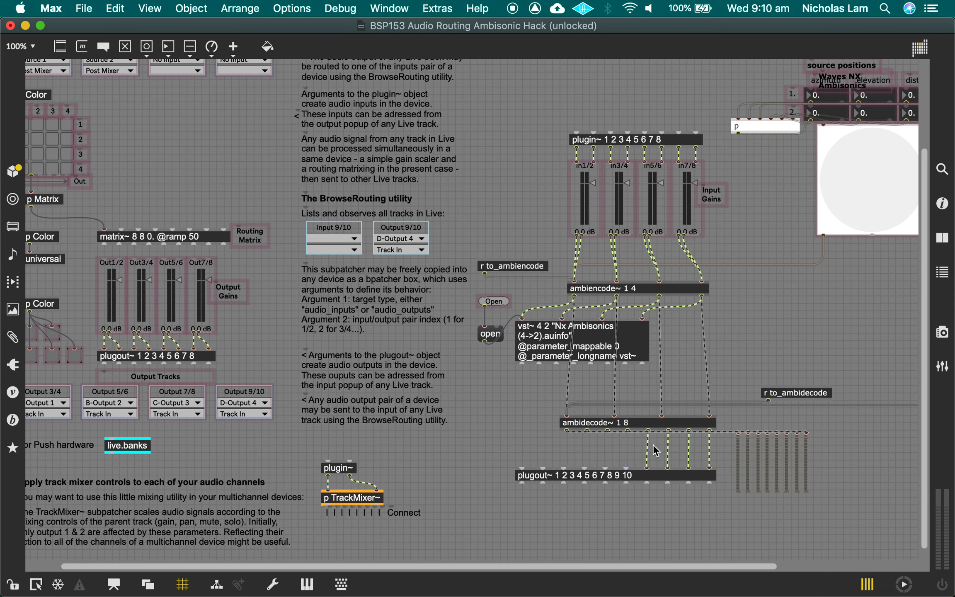
click(648, 450)
key(BackSpace)
click(669, 450)
key(BackSpace)
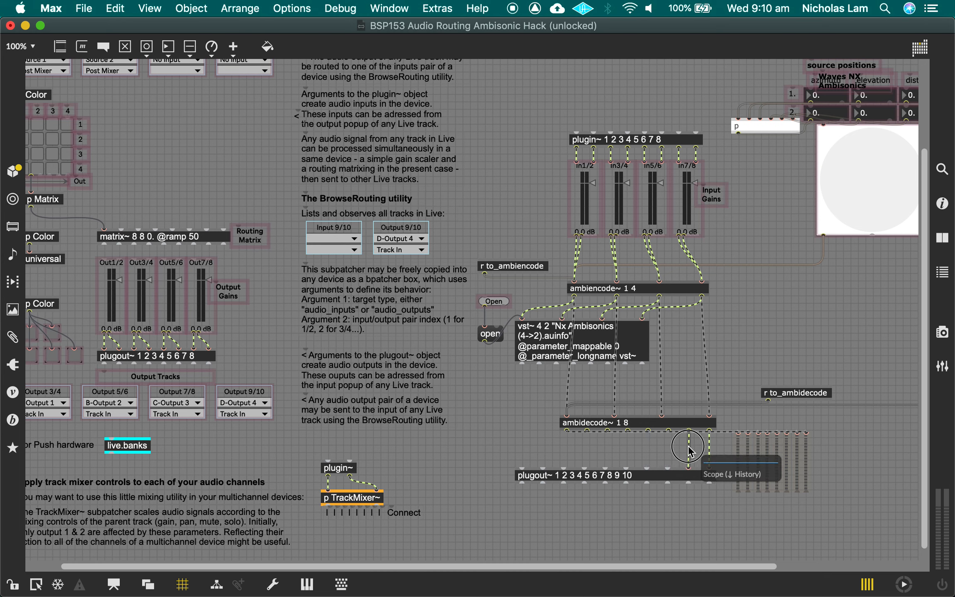
click(690, 450)
key(BackSpace)
click(709, 450)
key(BackSpace)
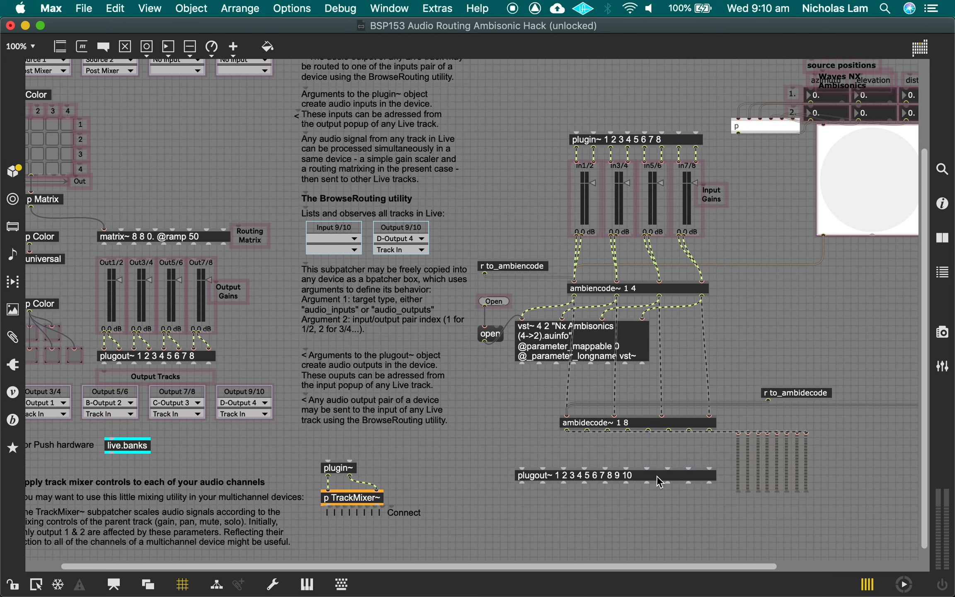
Shorten the plugout~ object below ambidecode~ to the arguments 1 2 3 4 5 6 7 8 and move it beneath p TrackMixer~.
double_click(642, 476)
click(643, 477)
key(BackSpace)
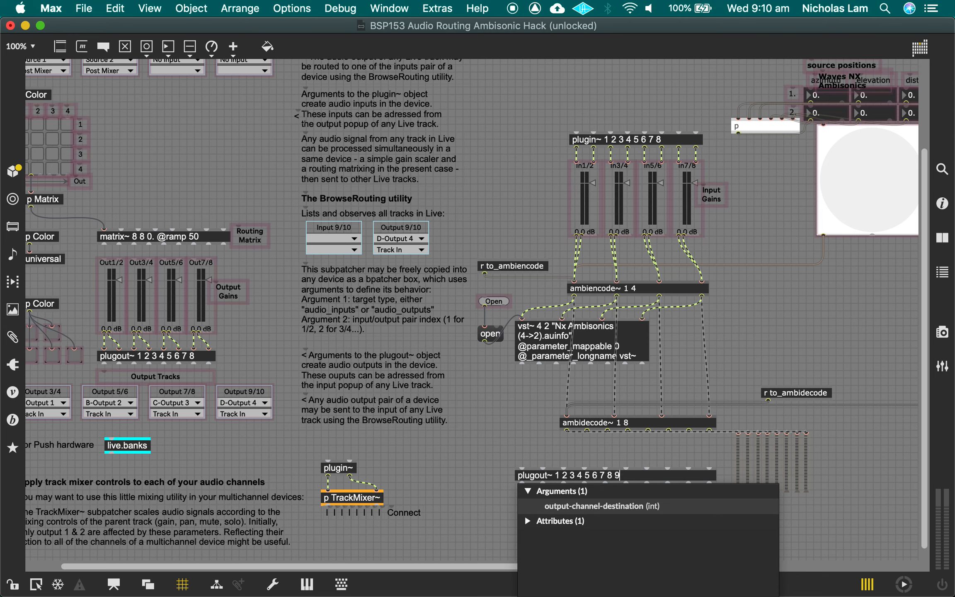
click(626, 450)
drag(597, 475, 400, 532)
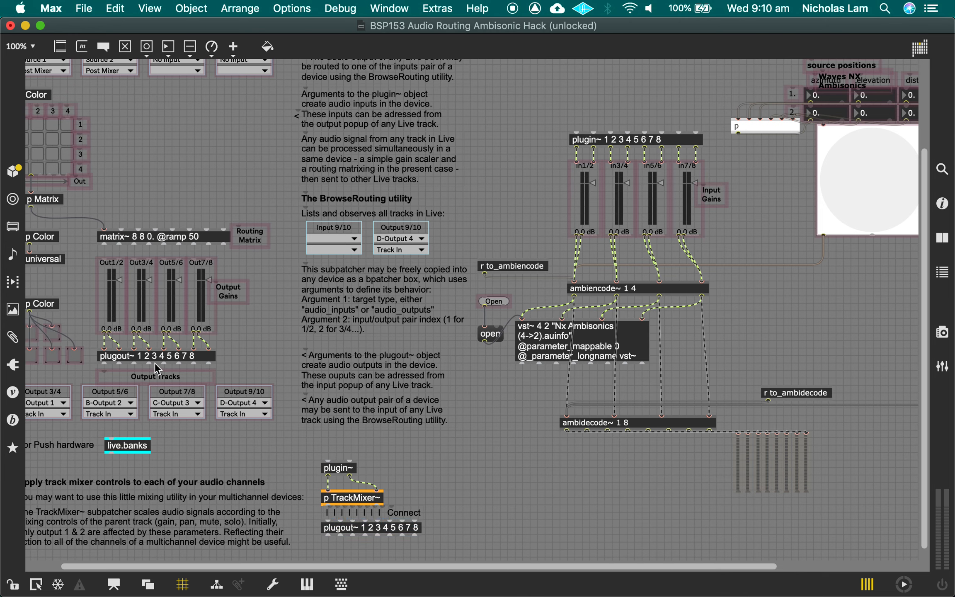
Move the four output gain sliders, their plugout~ object and the Output Gains and Output Tracks labels directly beneath ambidecode~ 1 8.
drag(241, 373, 94, 257)
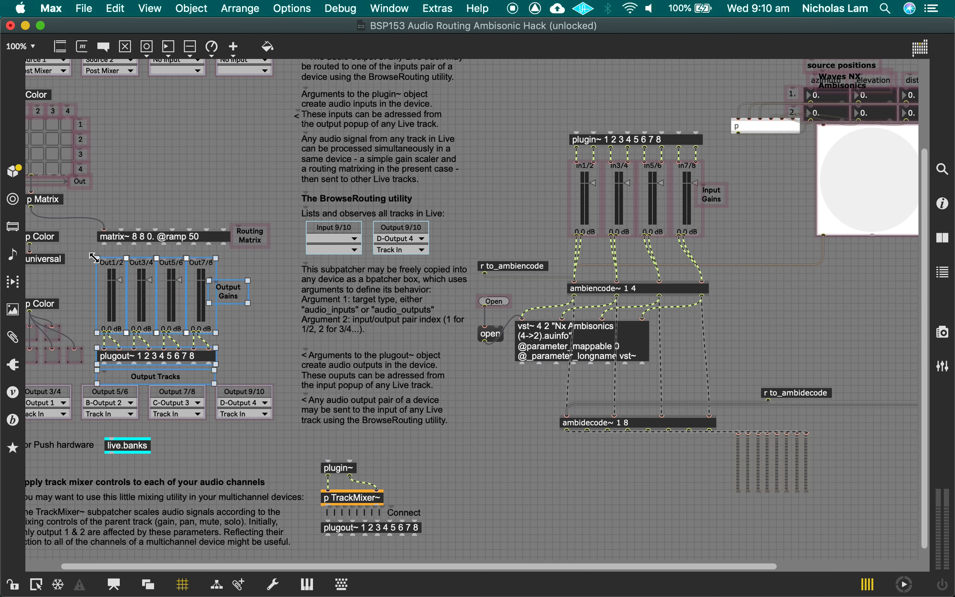
drag(115, 307, 579, 491)
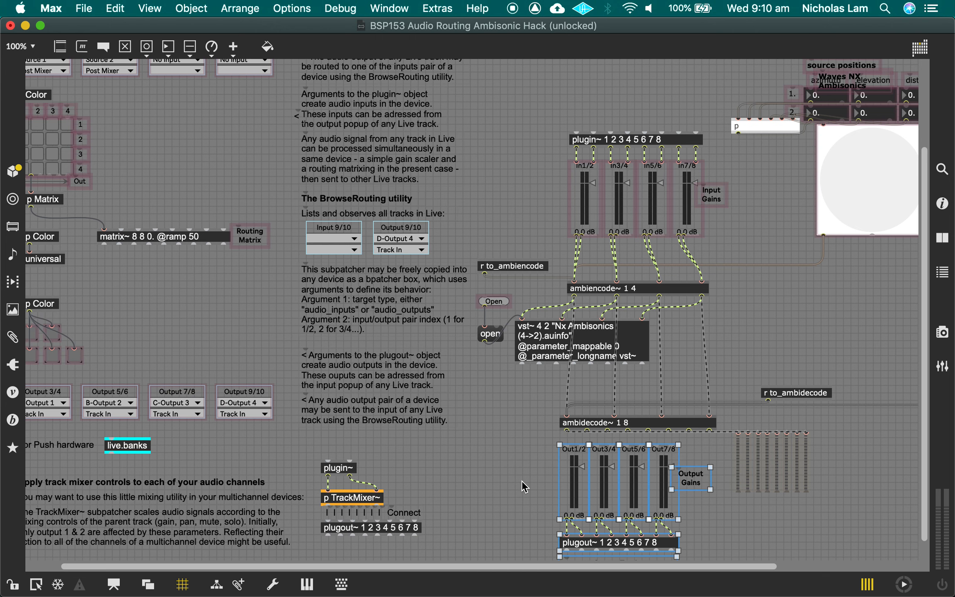
scroll(524, 487, down, 2)
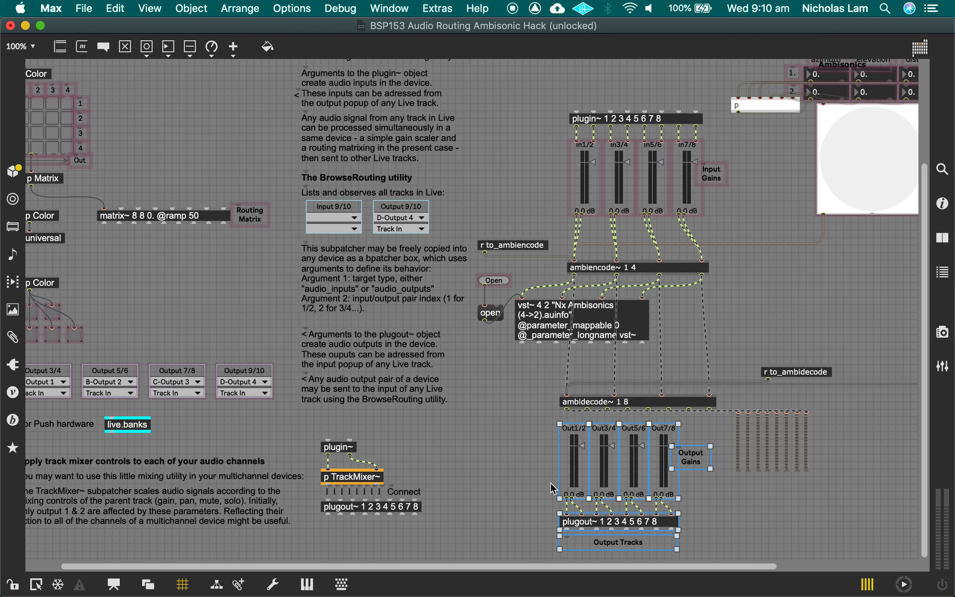
Add the arguments 9 10 to the plugout~ object beneath the output gain sliders.
double_click(657, 521)
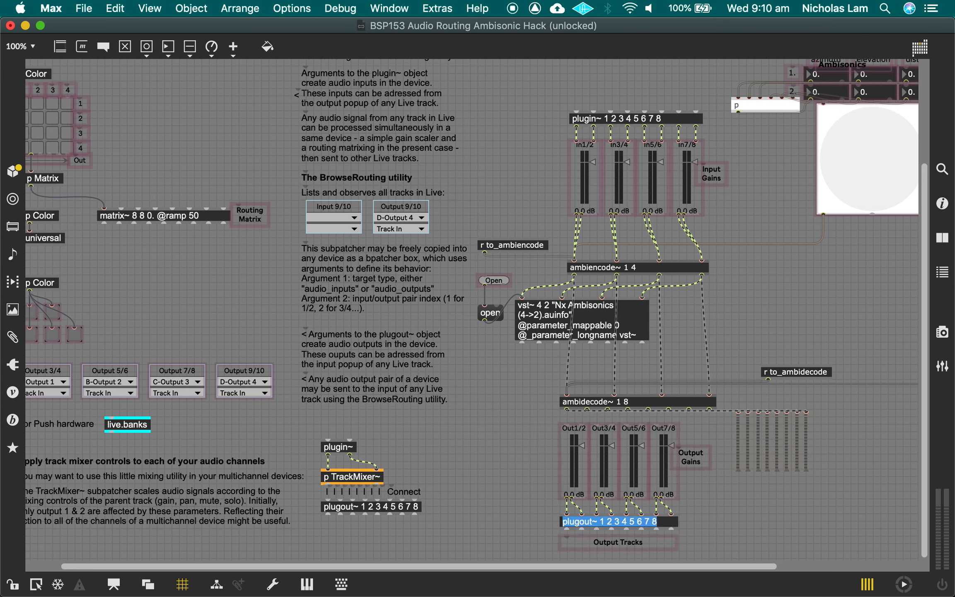
click(657, 521)
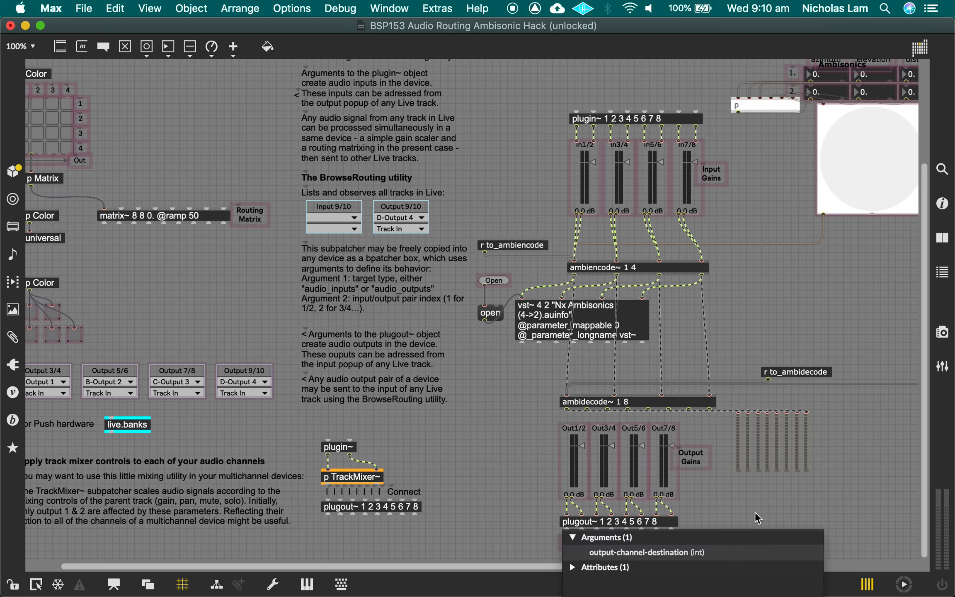
text(9 10)
key(Return)
click(779, 522)
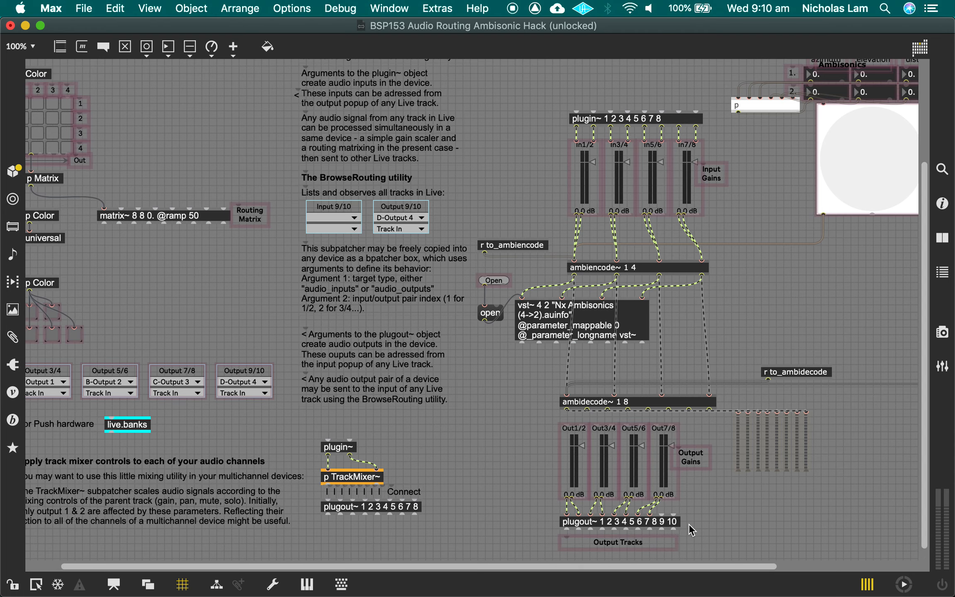
Reroute the Out7/8 slider's patch cords to plugout~ inlets 10 and 9, and the Out5/6 slider's to inlets 8 and 7.
key(super+equal)
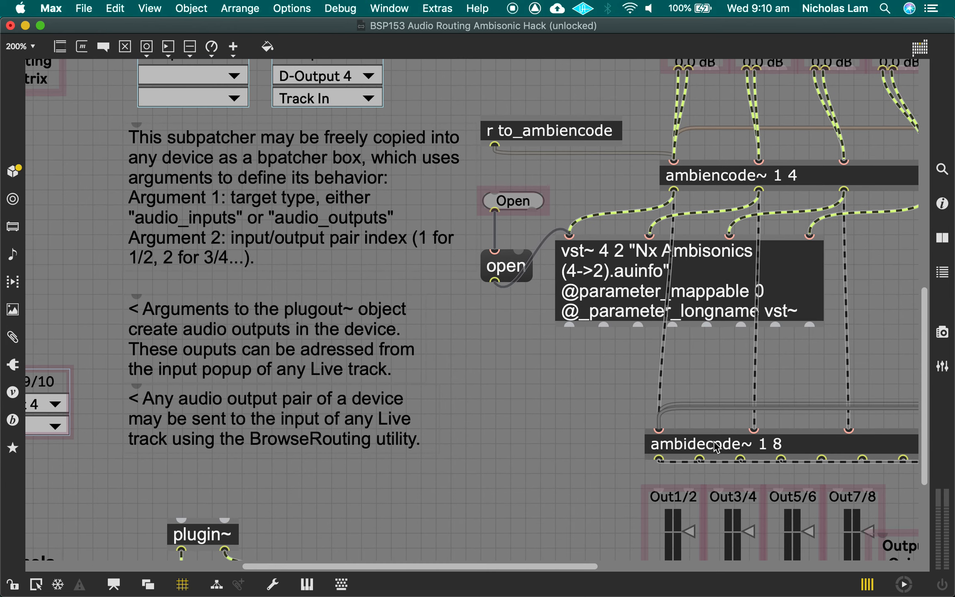
scroll(717, 448, down, 5)
scroll(601, 477, right, 4)
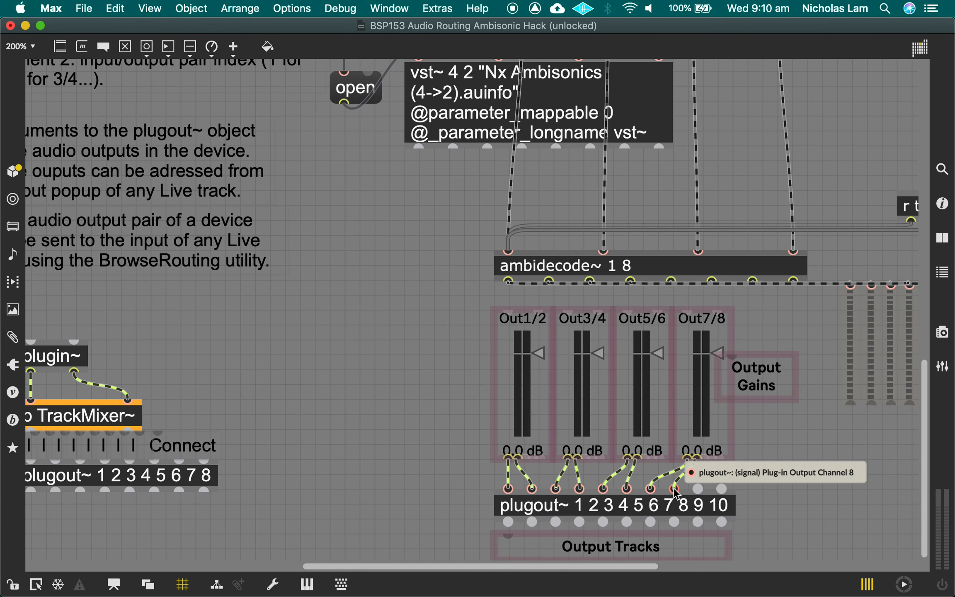
drag(675, 490, 720, 491)
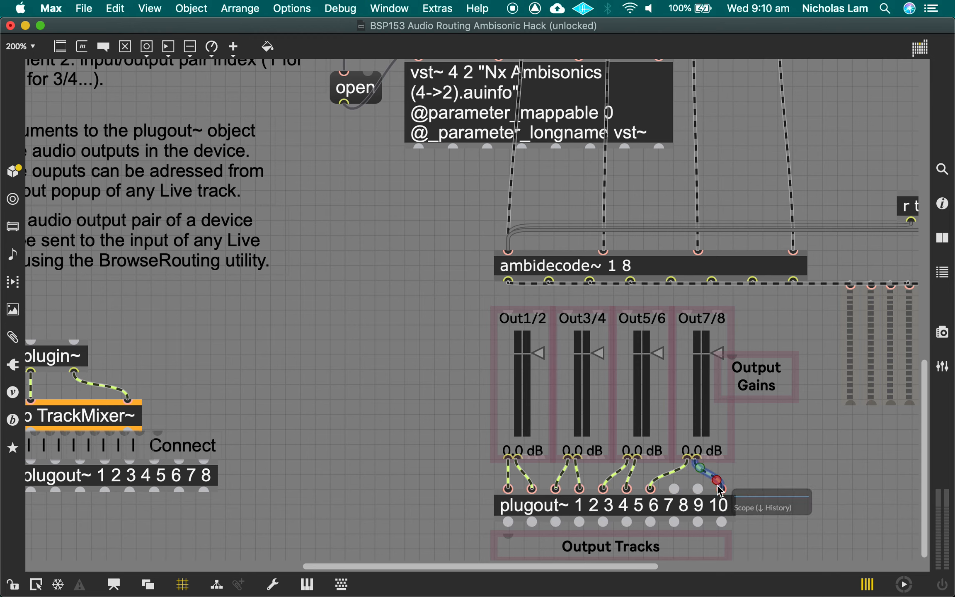
click(665, 475)
drag(651, 482, 698, 489)
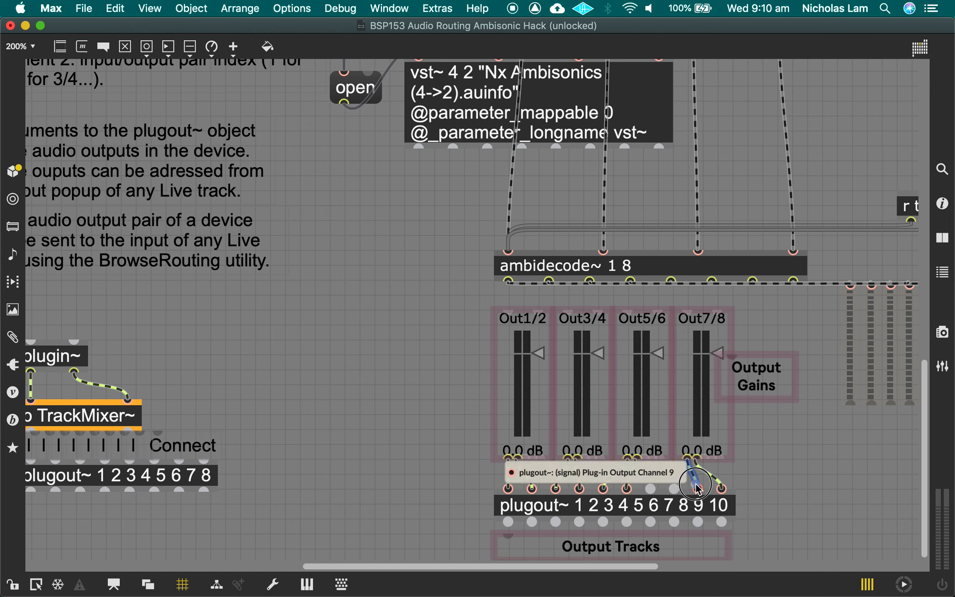
click(631, 477)
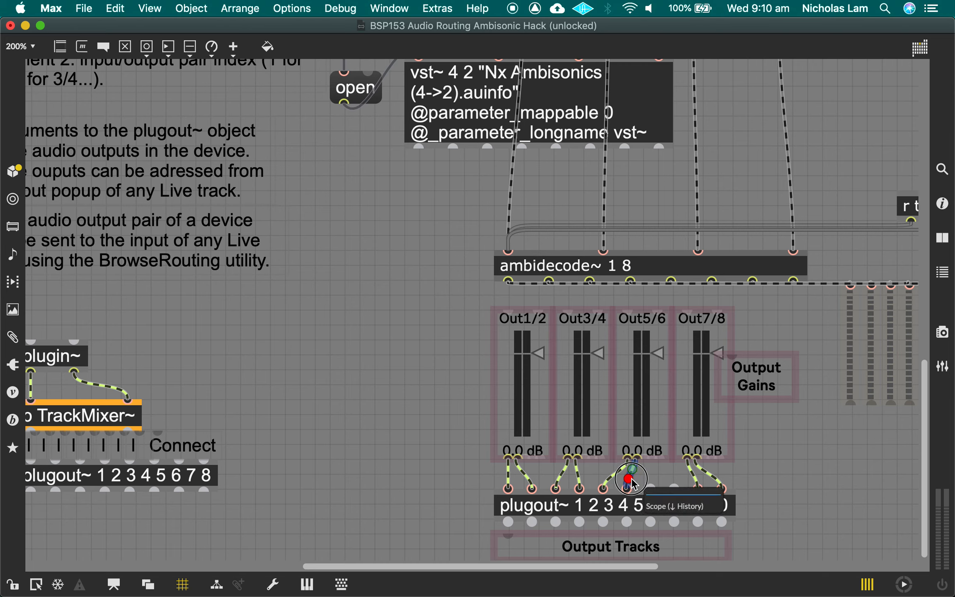
drag(631, 481, 674, 489)
click(612, 472)
drag(603, 487, 651, 489)
Reroute the Out3/4 slider's patch cords to plugout~ inlets 6 and 5, and the Out1/2 slider's to inlets 4 and 3.
click(579, 477)
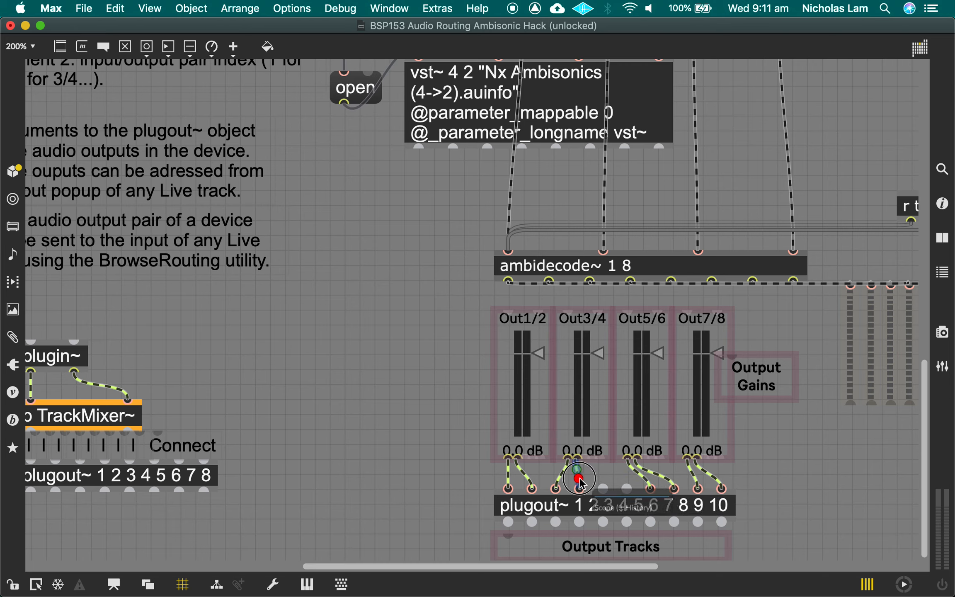
drag(580, 481, 627, 488)
click(562, 473)
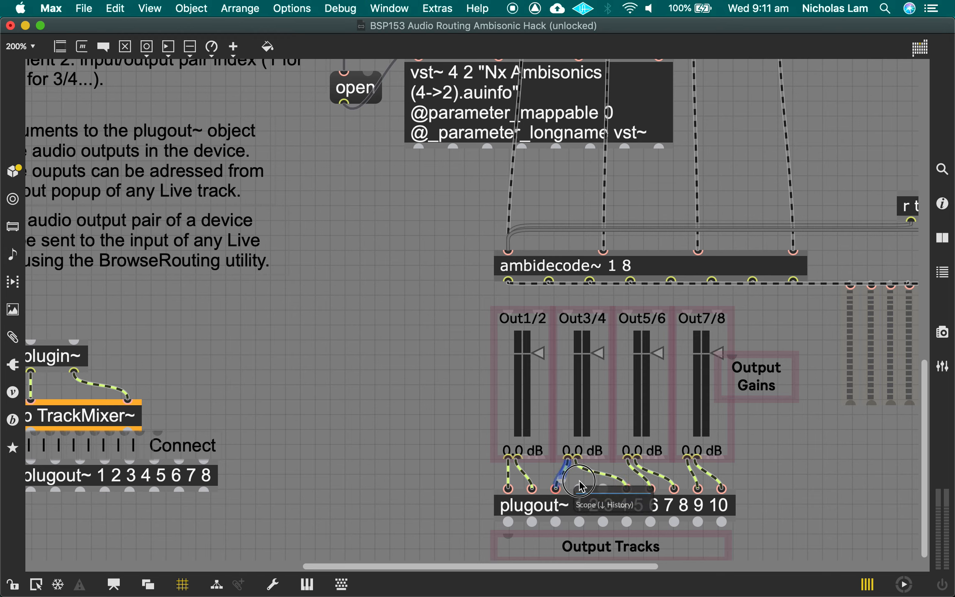
drag(556, 488, 603, 488)
click(523, 473)
drag(532, 488, 579, 489)
click(509, 477)
drag(508, 489, 556, 489)
Widen the plugout~ object toward its left and connect the first two vst~ outlets to its first two inlets.
click(505, 511)
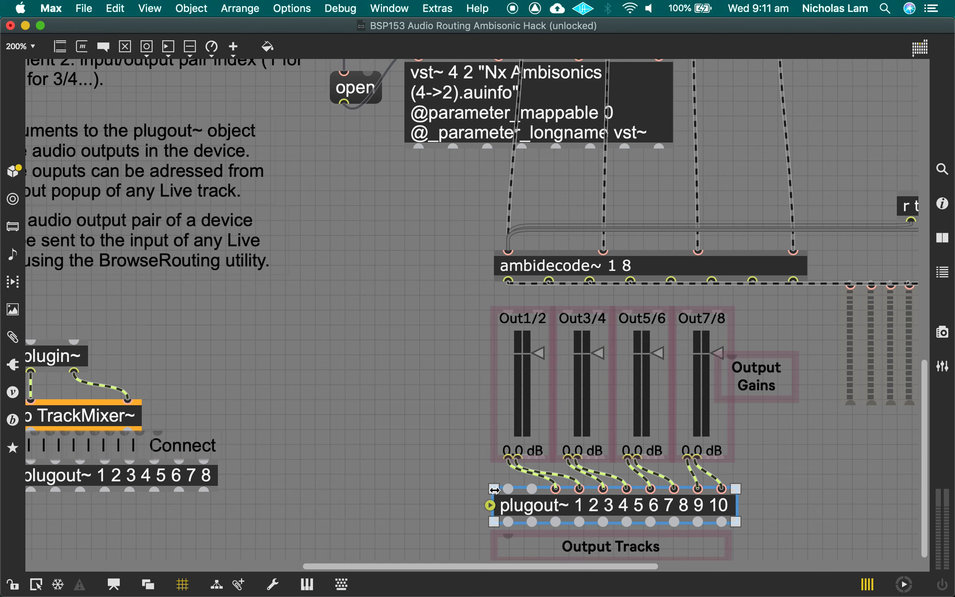
drag(494, 489, 419, 489)
scroll(404, 417, up, 1)
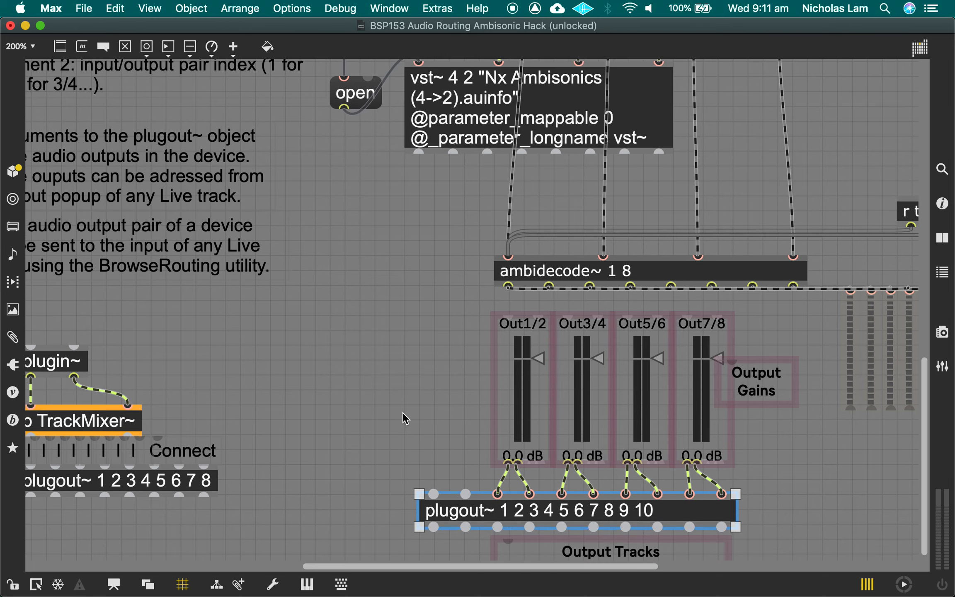
drag(418, 153, 431, 493)
drag(454, 152, 465, 493)
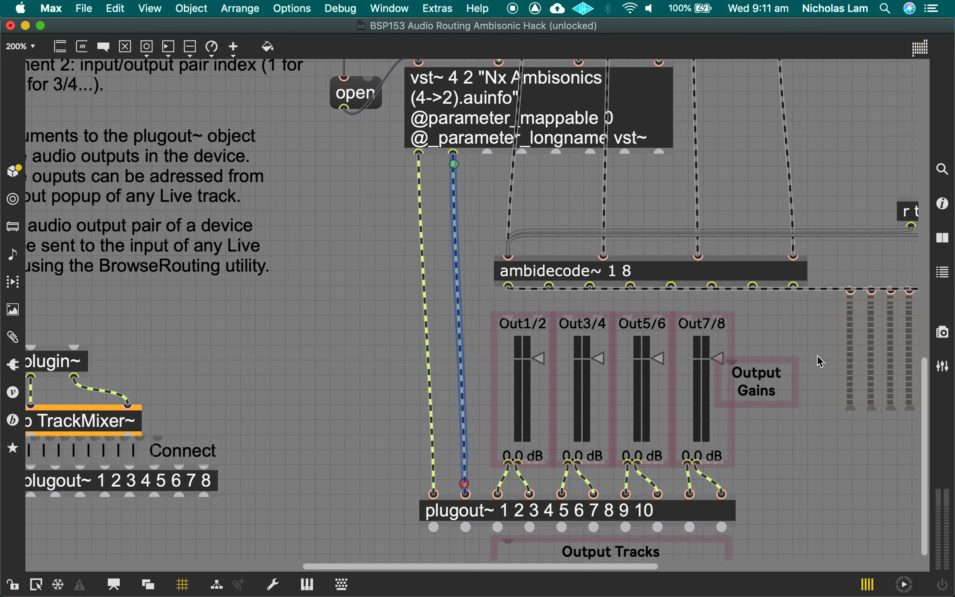
Delete the row of level meters beside the output gains together with their patch cords from ambidecode~ 1 8.
scroll(817, 362, right, 5)
scroll(816, 362, right, 8)
drag(622, 261, 850, 472)
key(BackSpace)
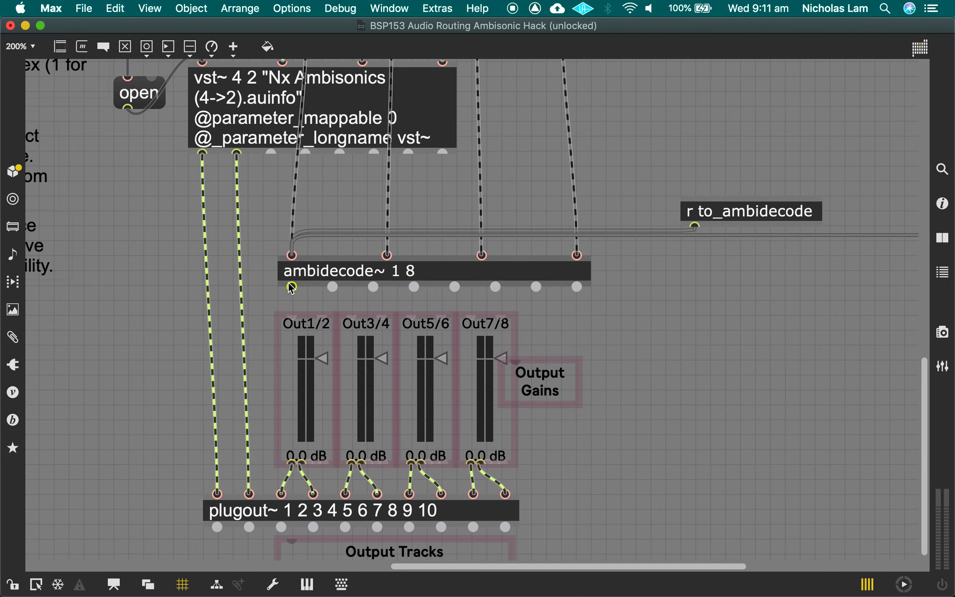
Connect the eight ambidecode~ 1 8 outlets in order to the inlets of the Out1/2, Out3/4, Out5/6 and Out7/8 gain sliders.
drag(292, 287, 299, 314)
drag(329, 289, 323, 316)
drag(373, 288, 352, 316)
drag(414, 287, 381, 316)
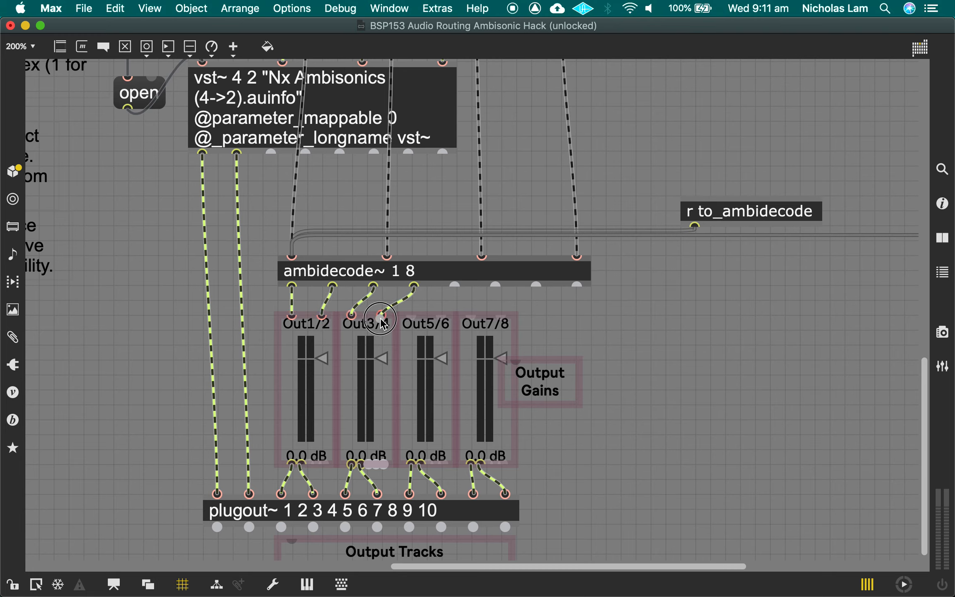
drag(455, 286, 412, 315)
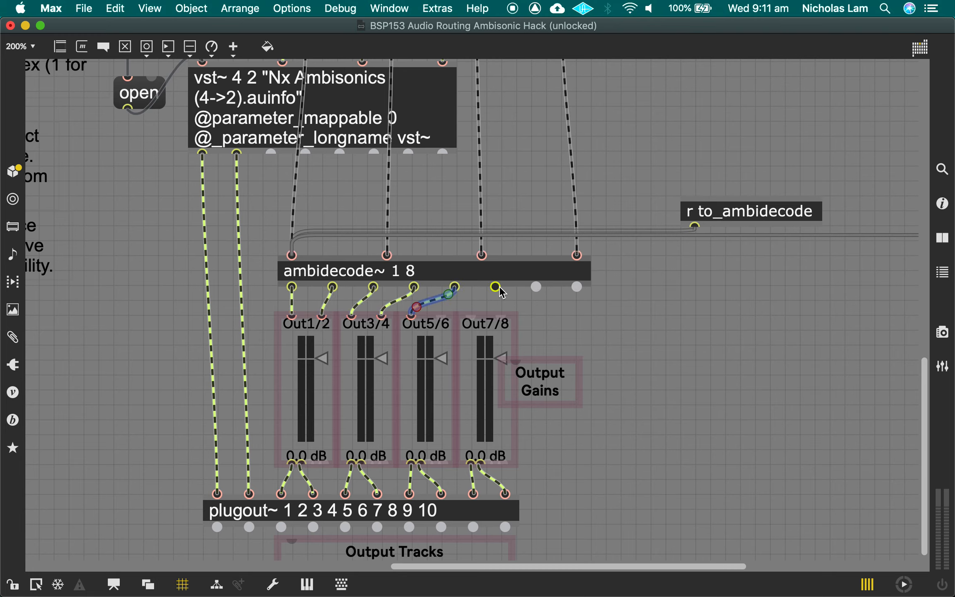
drag(495, 287, 441, 315)
drag(536, 286, 473, 316)
drag(577, 286, 503, 315)
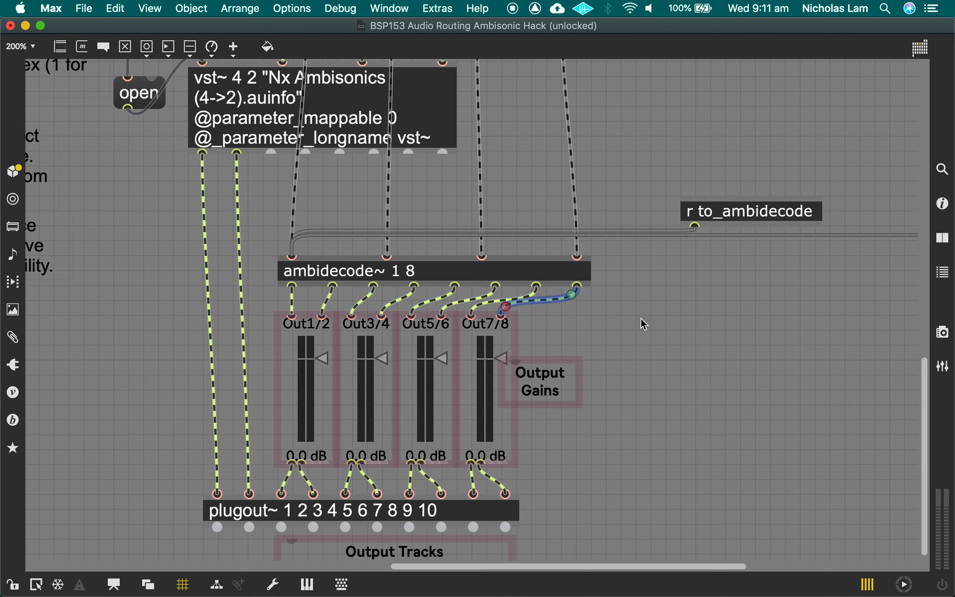
Move the Waves NX Ambisonics label from the source positions area to just above the Open button, with r to_ambiencode raised above it.
key(super+minus)
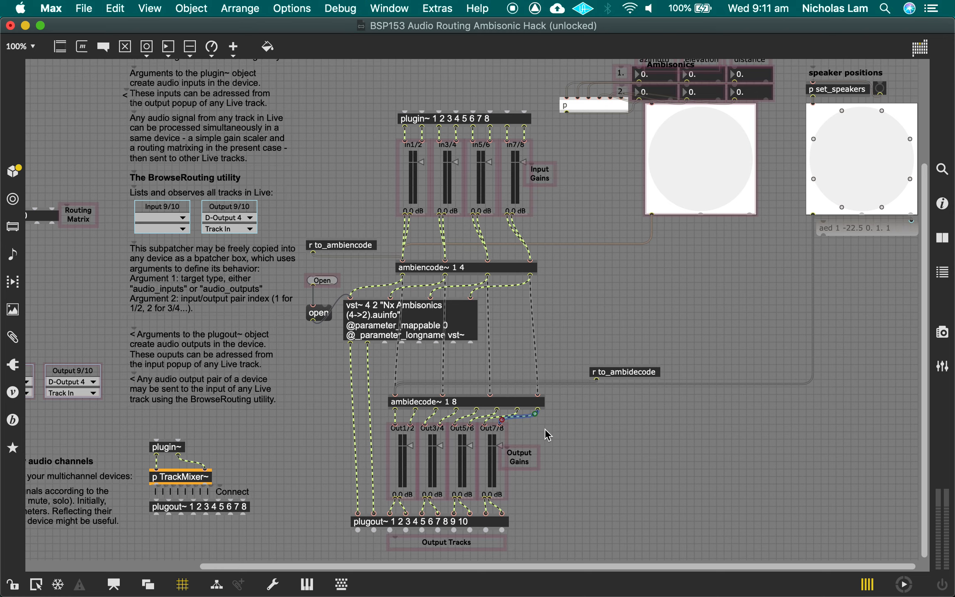
key(super+minus)
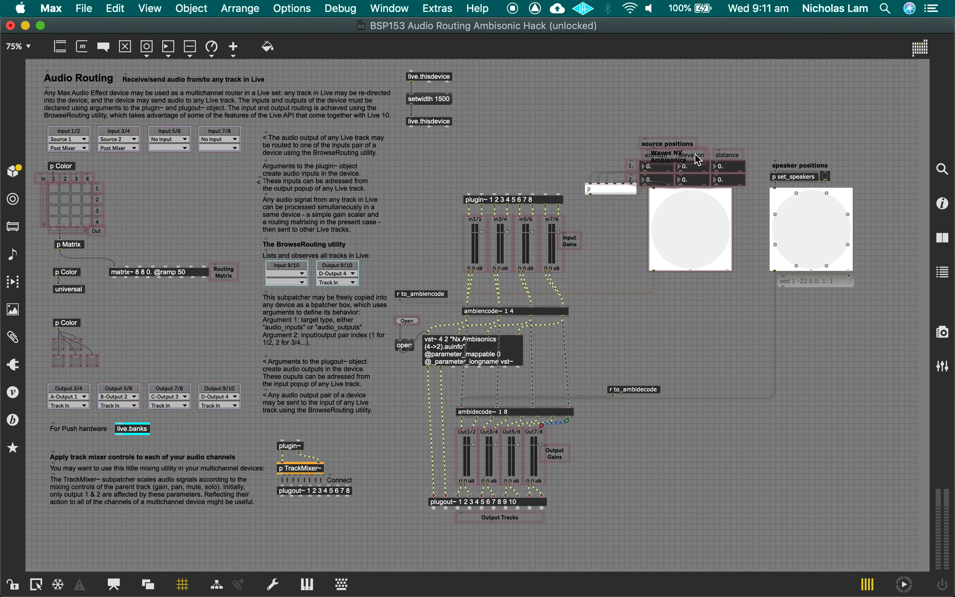
click(682, 160)
key(super+equal)
key(super+equal)
key(super+equal)
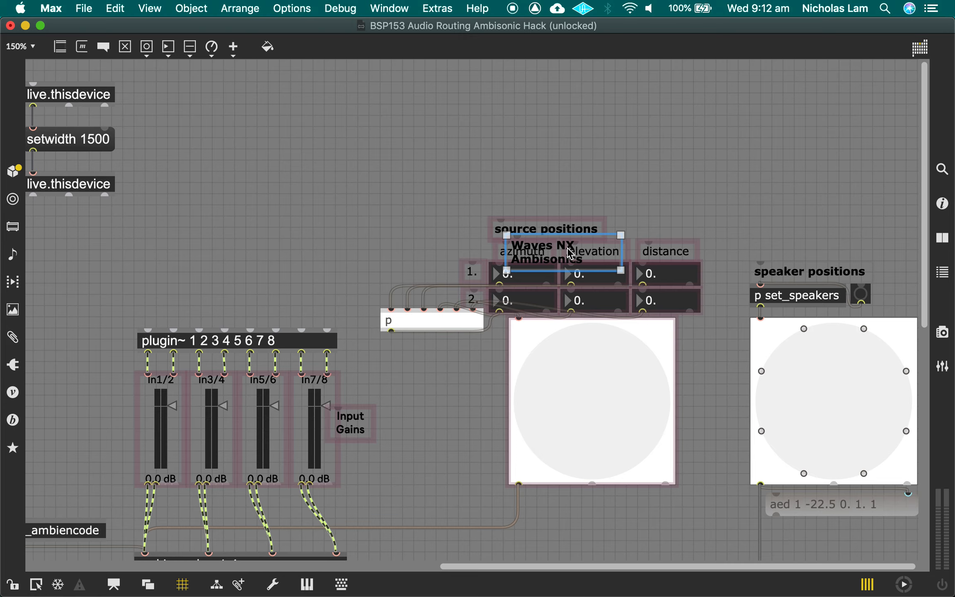
drag(569, 244, 679, 211)
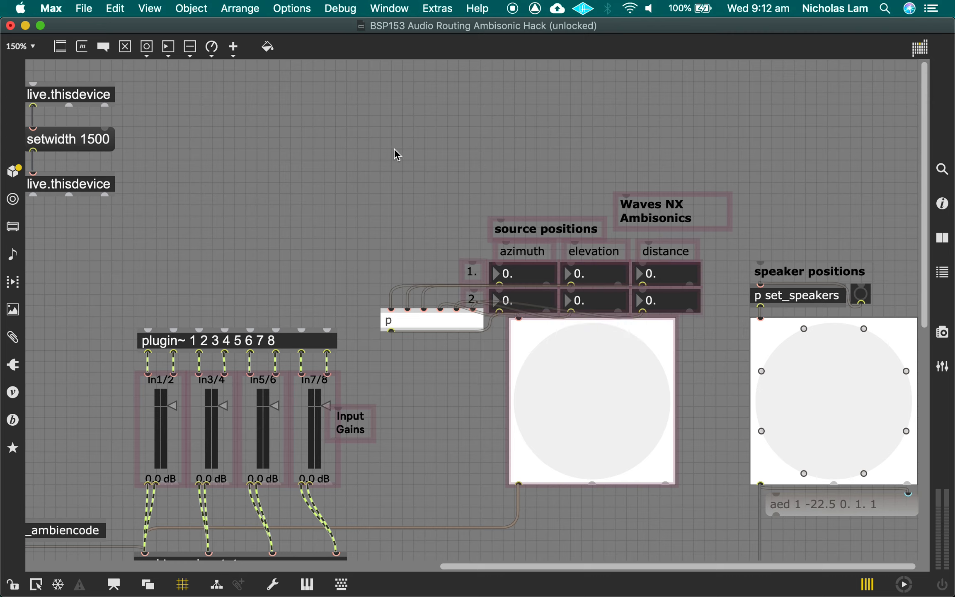
drag(670, 215, 364, 187)
key(super+minus)
key(super+minus)
key(super+minus)
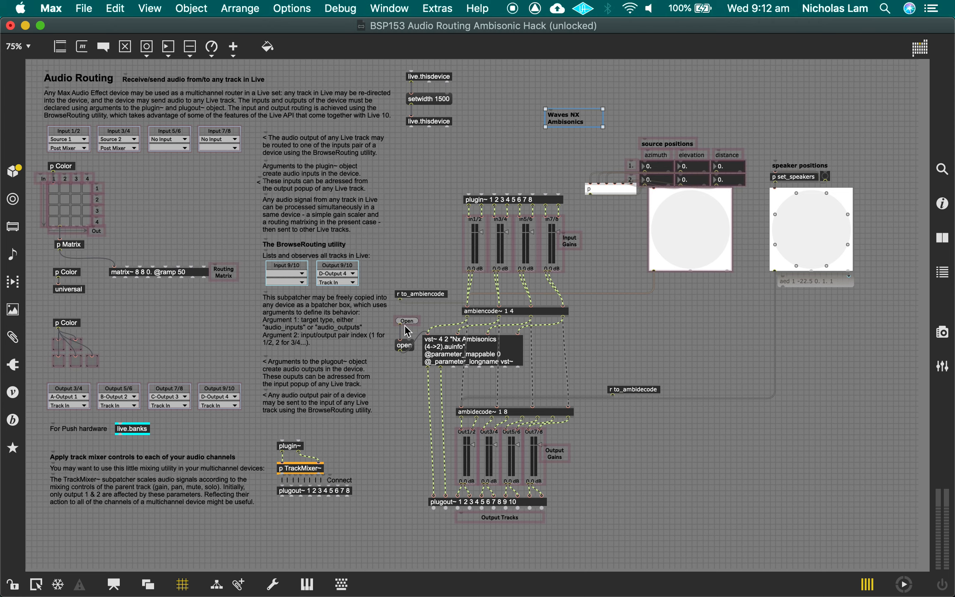
drag(564, 124, 414, 301)
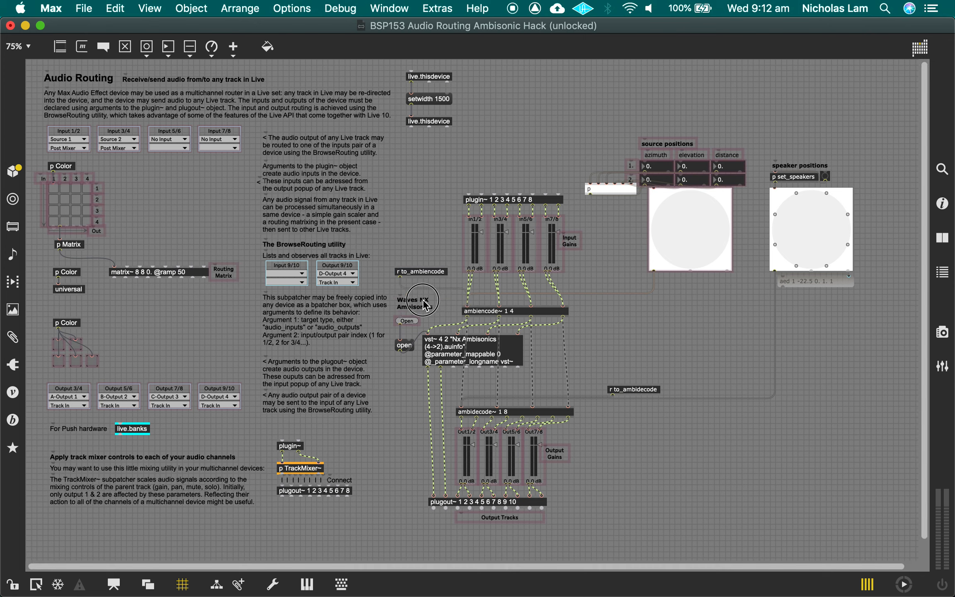
click(622, 342)
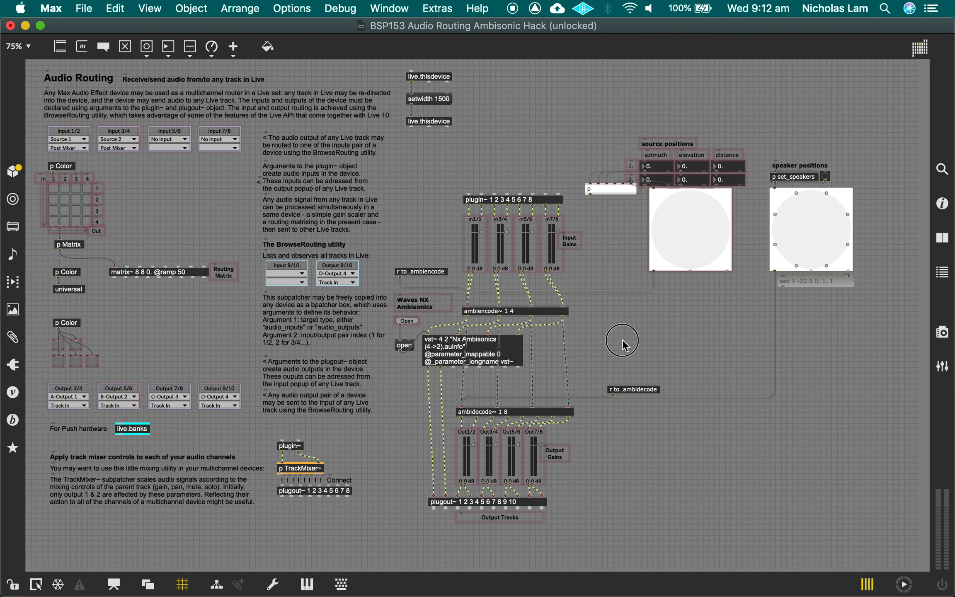
Move the source positions labels and number boxes higher, and place the p subpatcher below and to the left of them.
key(super+equal)
key(super+equal)
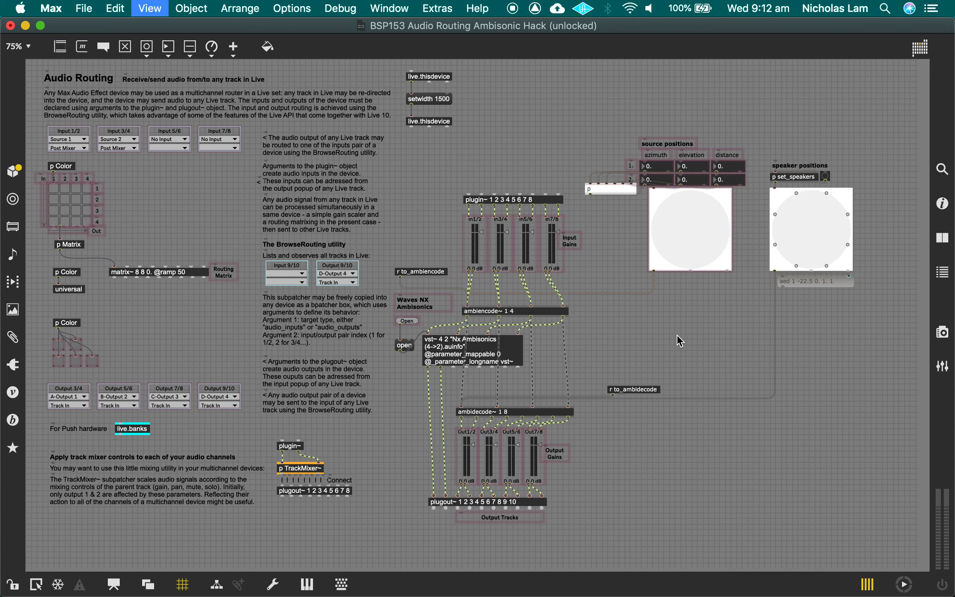
scroll(831, 358, up, 8)
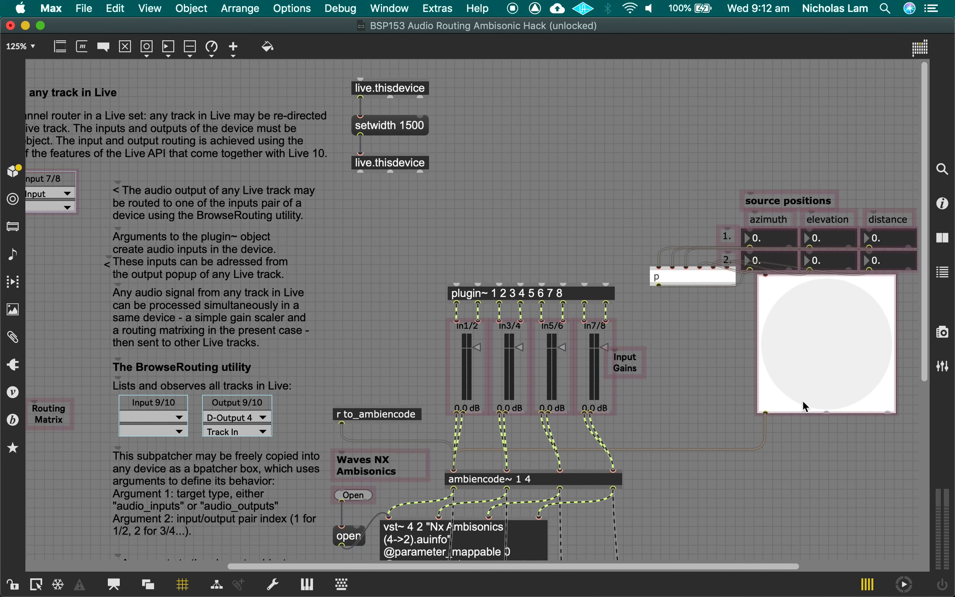
scroll(803, 400, left, 8)
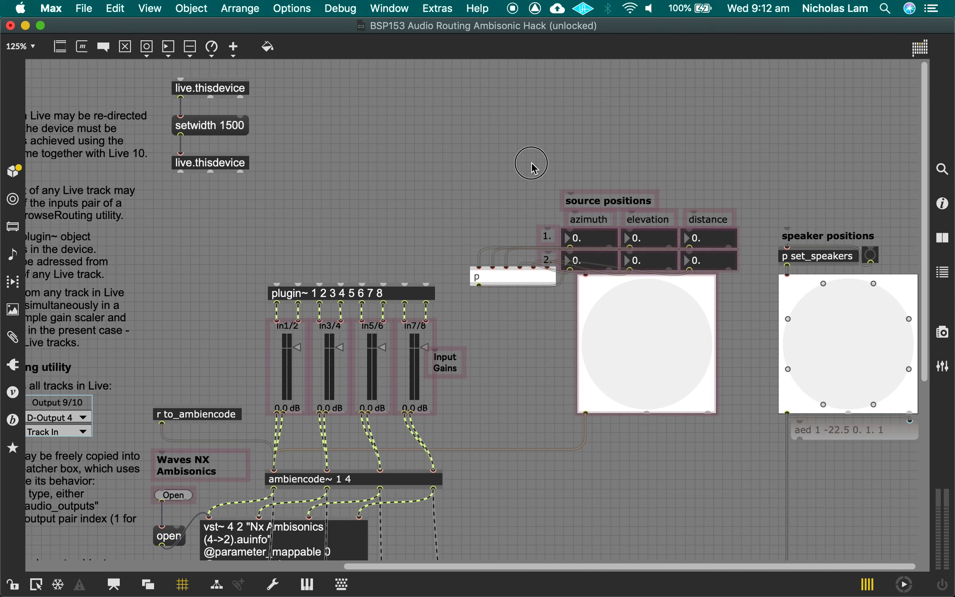
drag(531, 163, 743, 266)
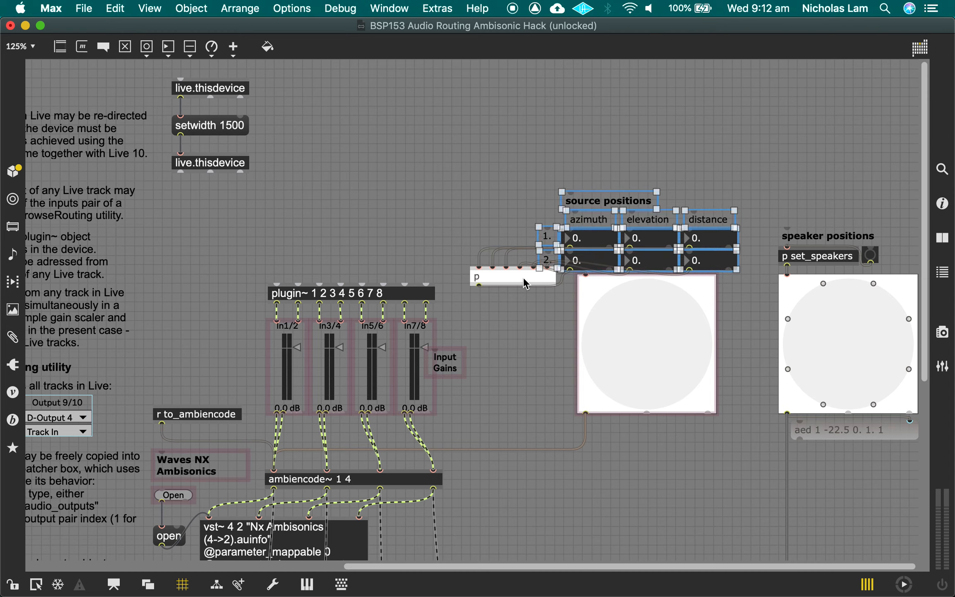
drag(592, 237, 591, 153)
drag(539, 198, 509, 255)
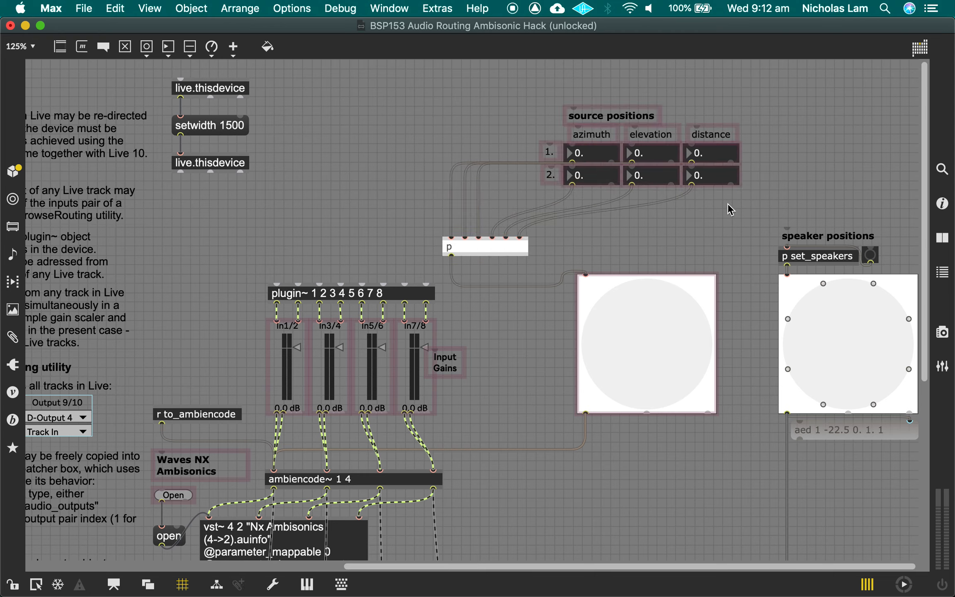
Open the p subpatcher below the source positions number boxes and unlock it for editing.
click(458, 252)
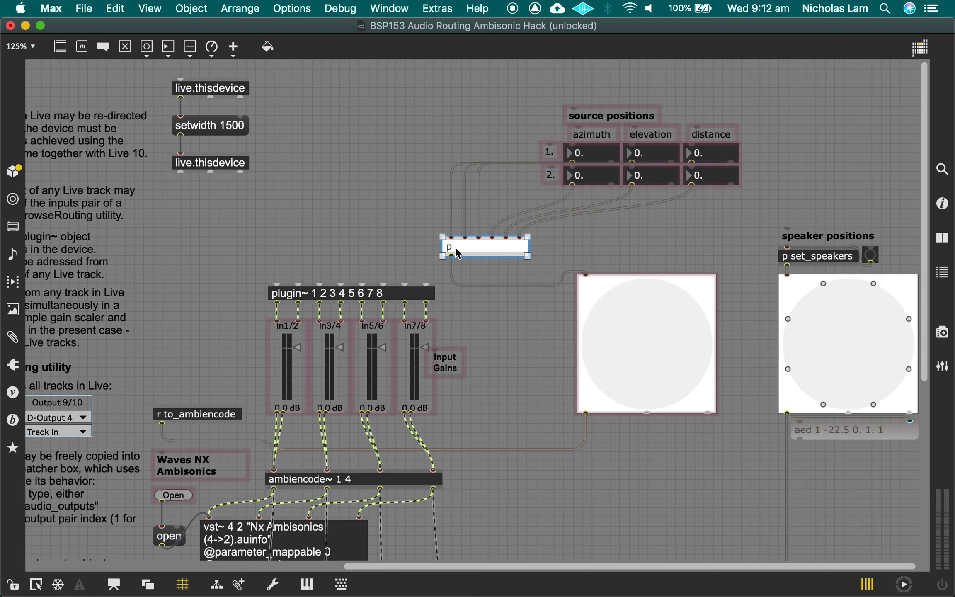
double_click(490, 249)
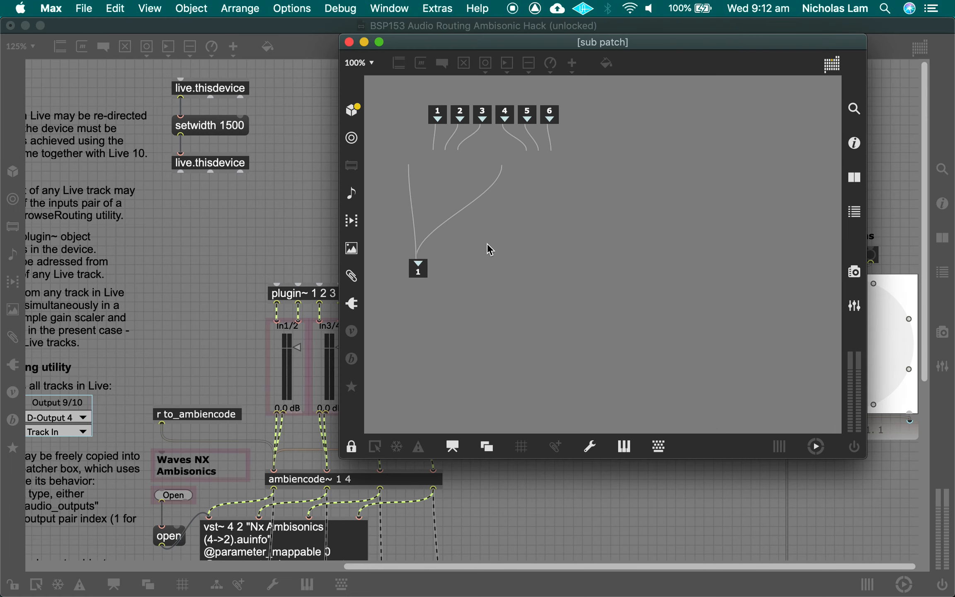
click(349, 447)
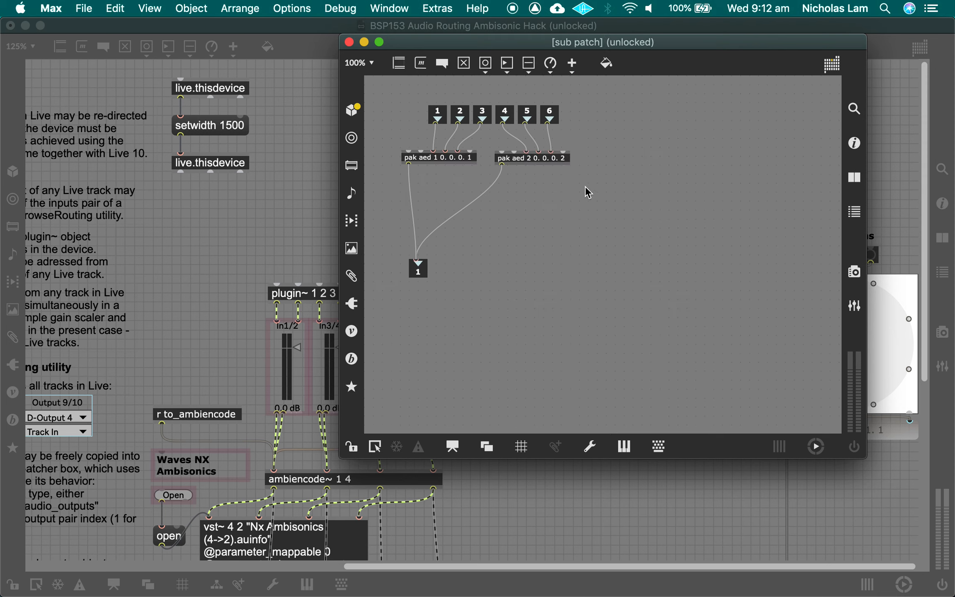
Duplicate the pak aed 2 object with its three inlets twice, and connect both copies to the subpatcher's outlet.
drag(584, 196, 613, 131)
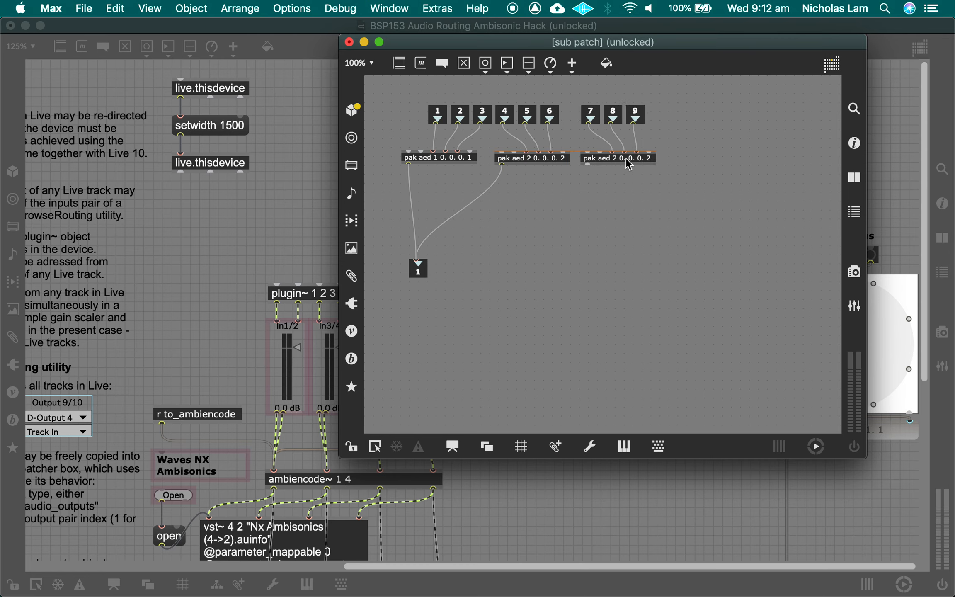
key(super+d)
drag(674, 165, 417, 258)
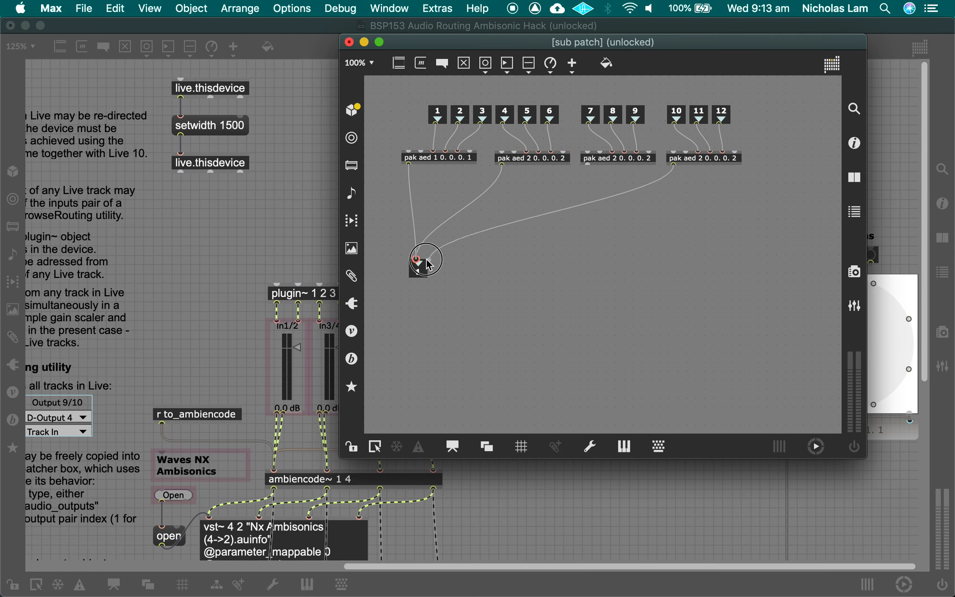
drag(588, 164, 417, 257)
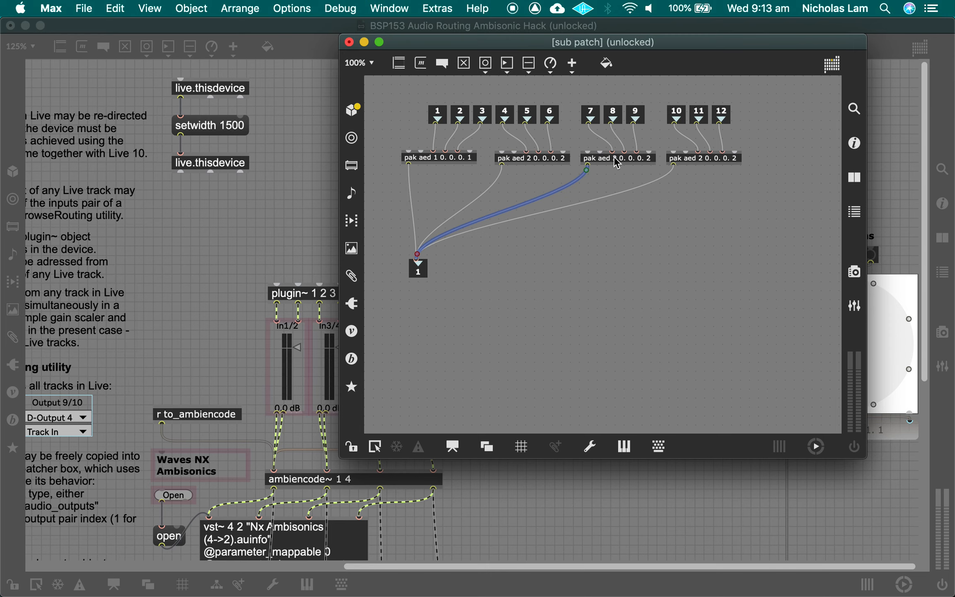
Change the third pak object in the subpatcher to pak aed 3 0. 0. 0. 3.
scroll(617, 163, up, 3)
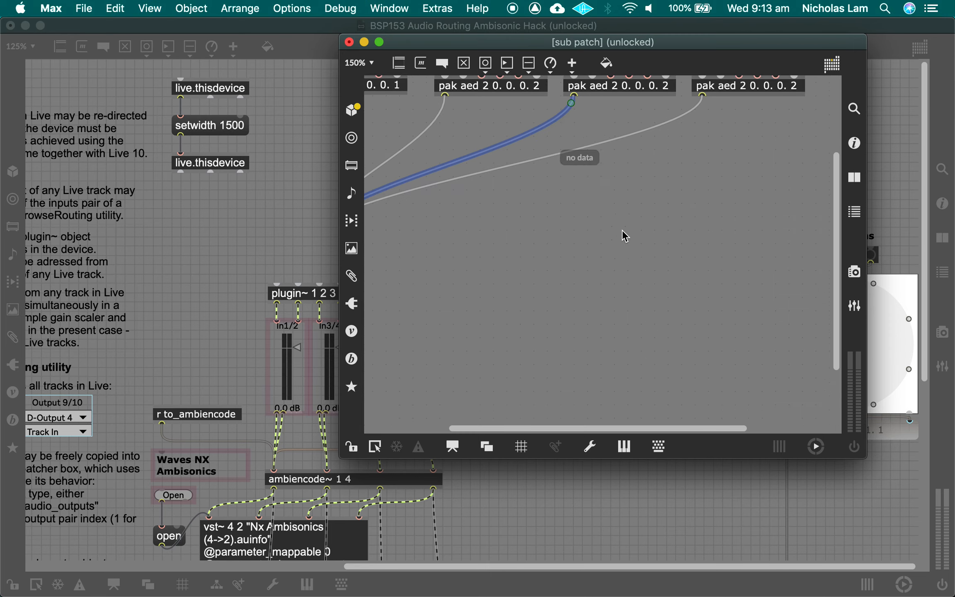
scroll(626, 207, up, 3)
click(618, 200)
click(618, 200)
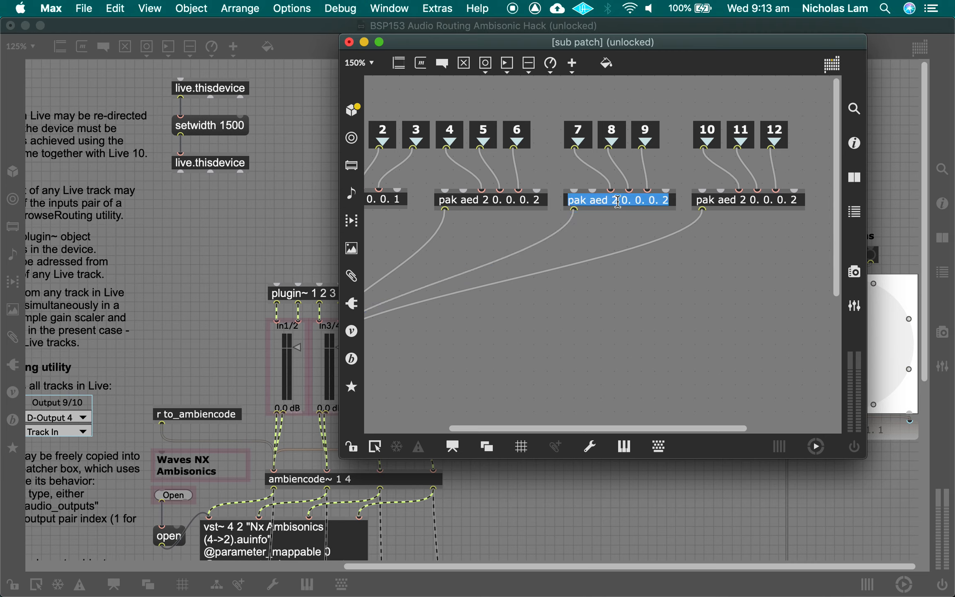
click(689, 216)
key(BackSpace)
text(3)
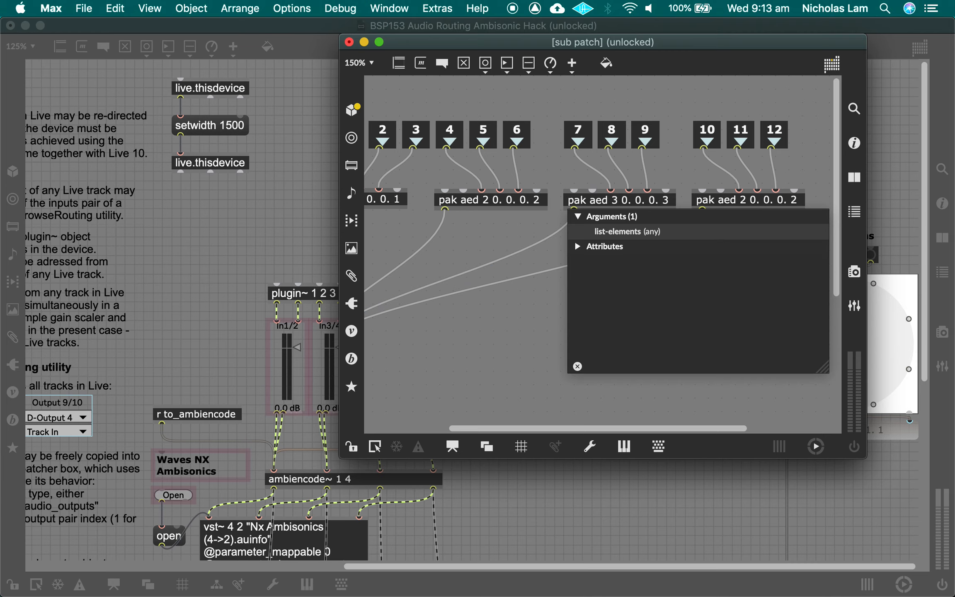
key(Return)
Change the fourth pak object, fed by inlets 10 to 12, to pak aed 4 0. 0. 0. 4.
click(750, 201)
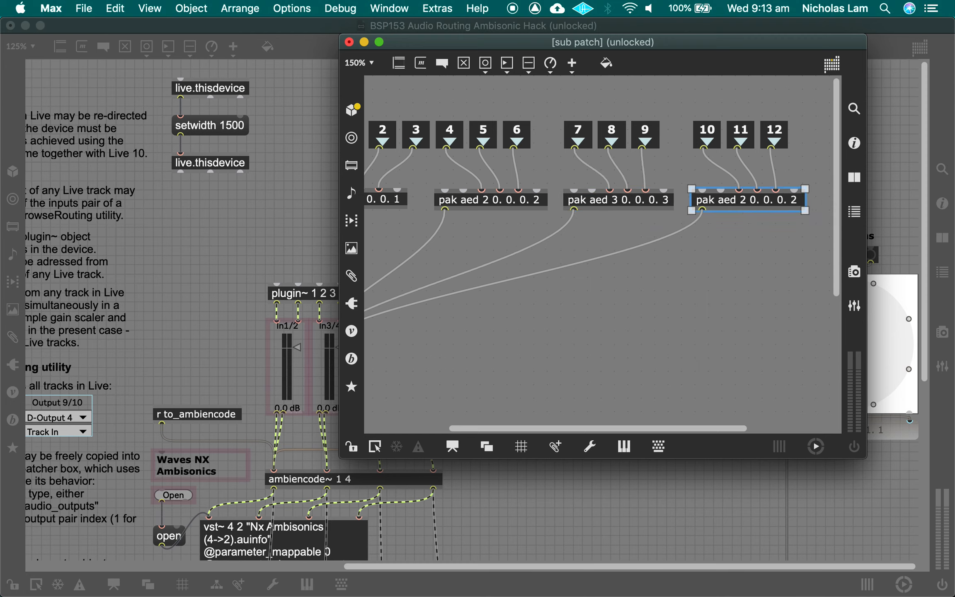
click(750, 201)
key(BackSpace)
text(4)
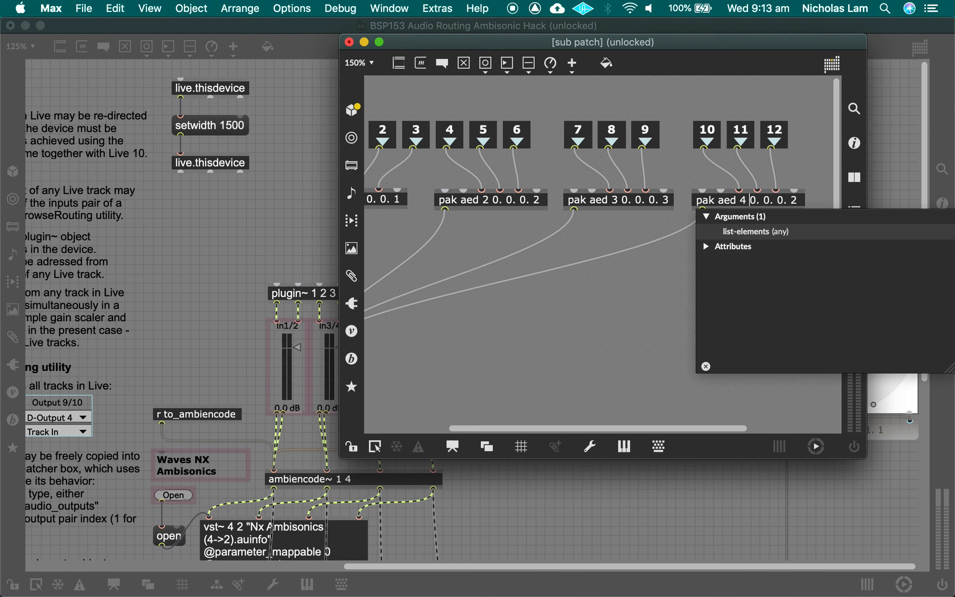
key(End)
key(BackSpace)
text(4)
key(Return)
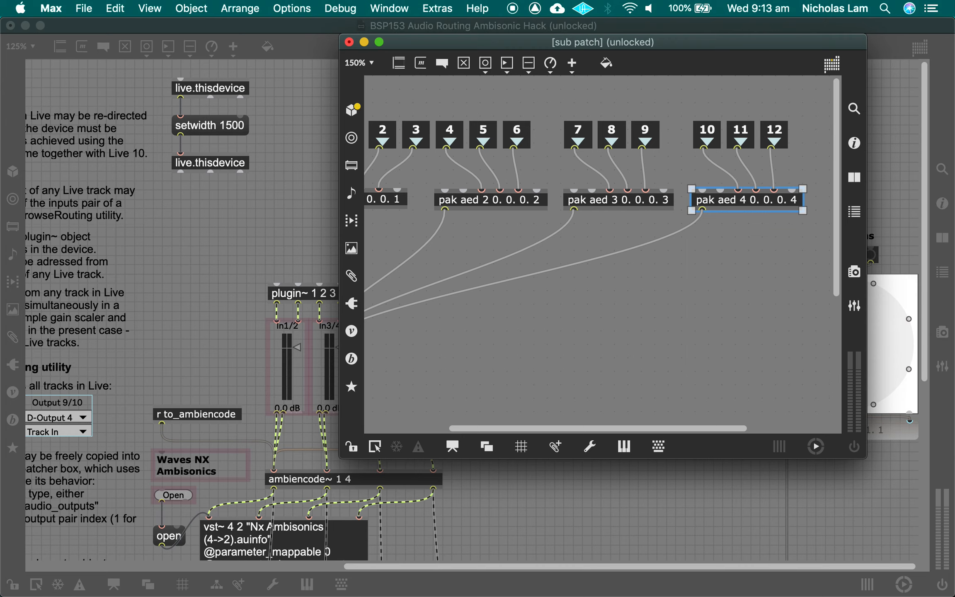
Save the device and close both the subpatcher and the main patcher to return to Live.
click(652, 352)
key(super+s)
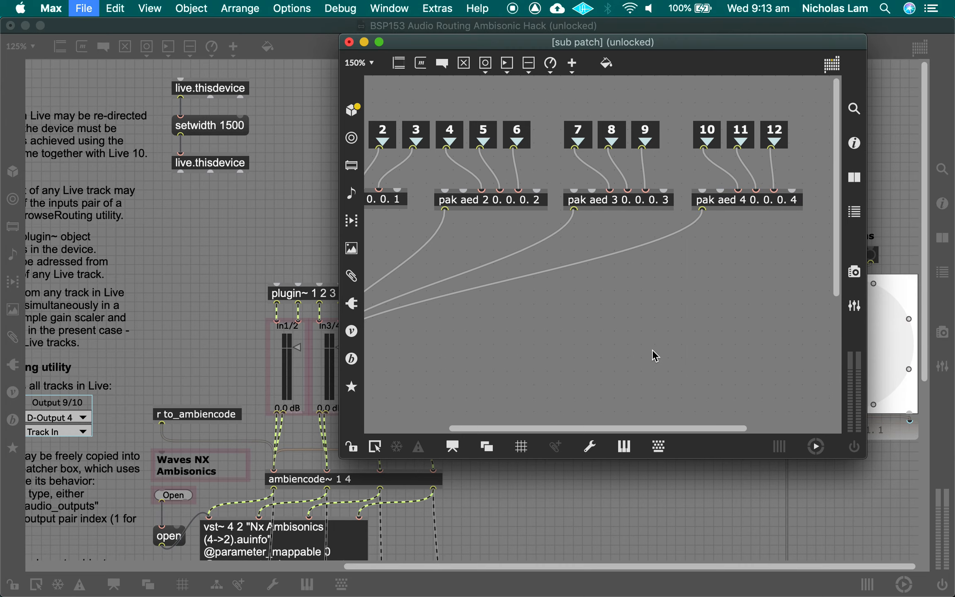
key(super+w)
key(super+w)
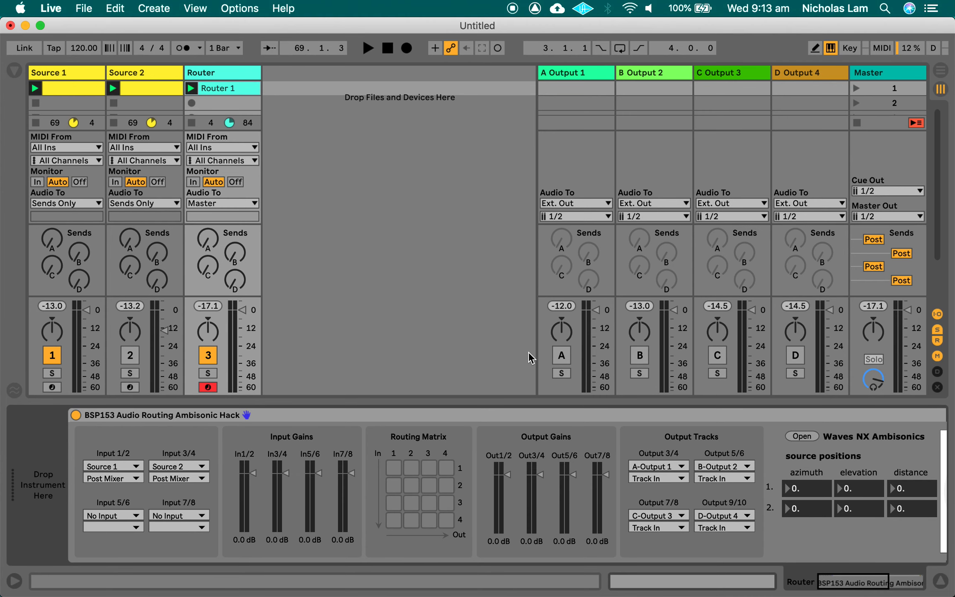
Reopen the BSP153 Audio Routing Ambisonic Hack device from Live in the Max editor and switch it to patching view.
scroll(565, 416, right, 10)
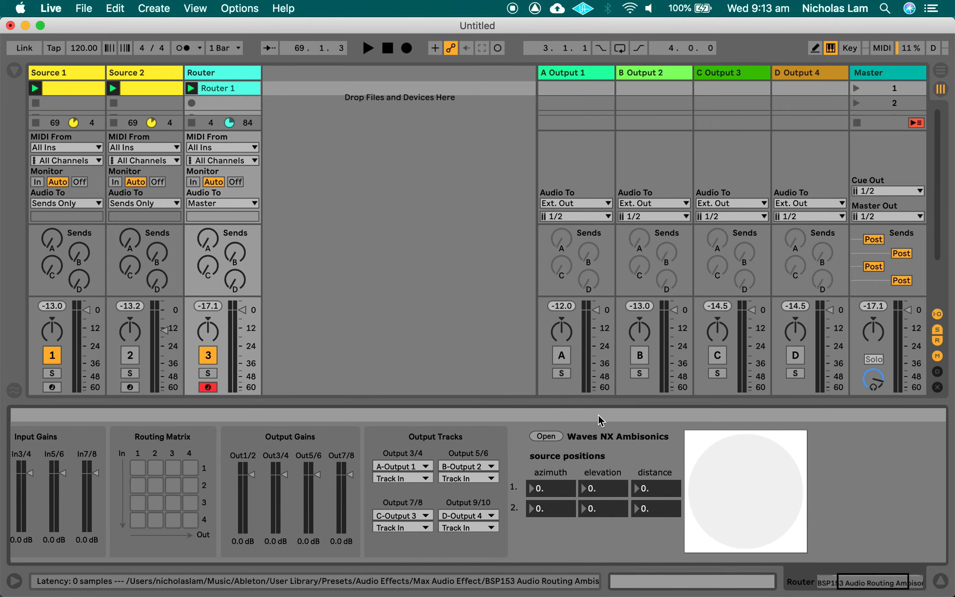
click(822, 415)
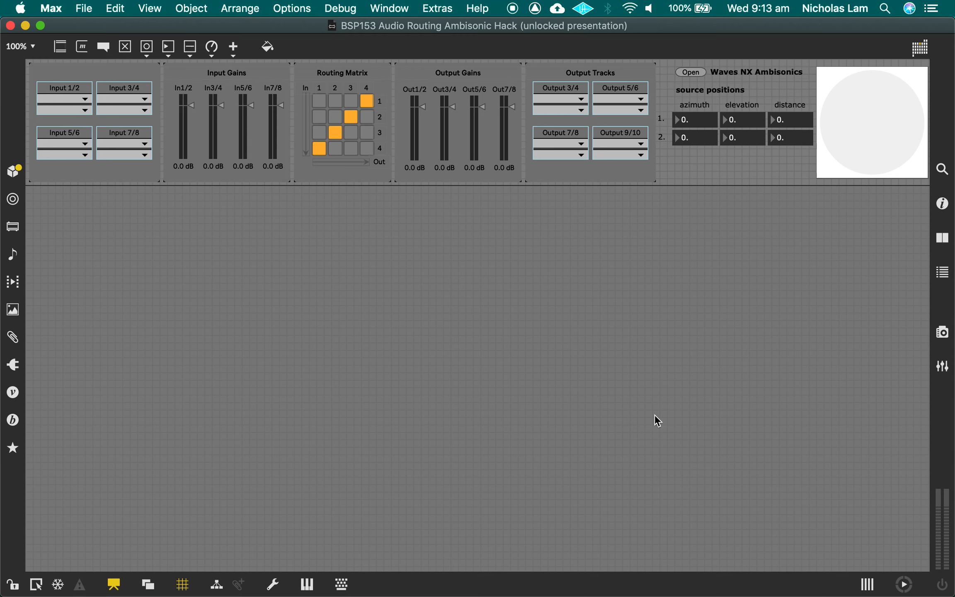
key(super+alt+e)
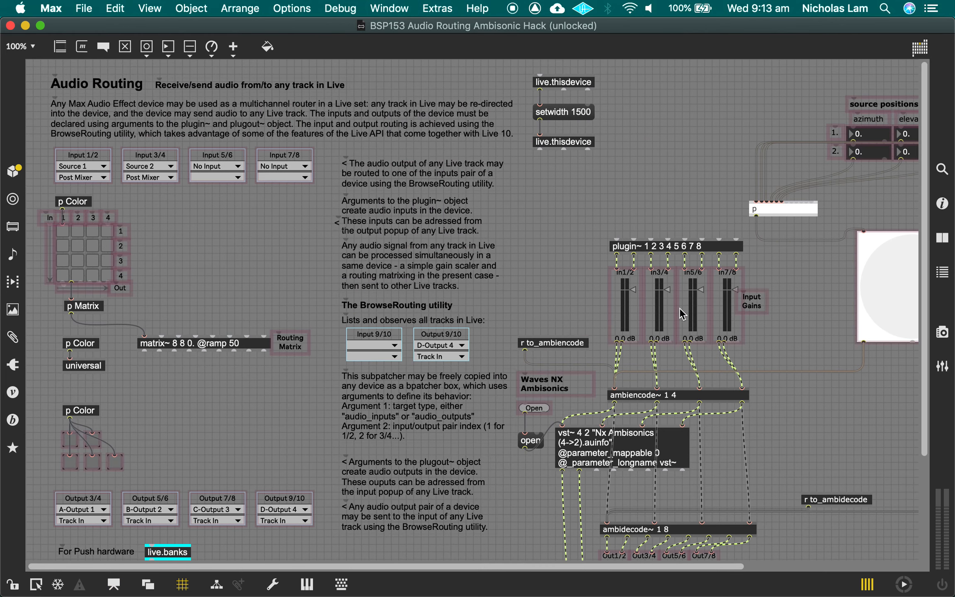
Route the source 2 patch cords into the p subpatcher as straight segments and raise them to just beneath the source 2 number boxes.
scroll(802, 331, right, 8)
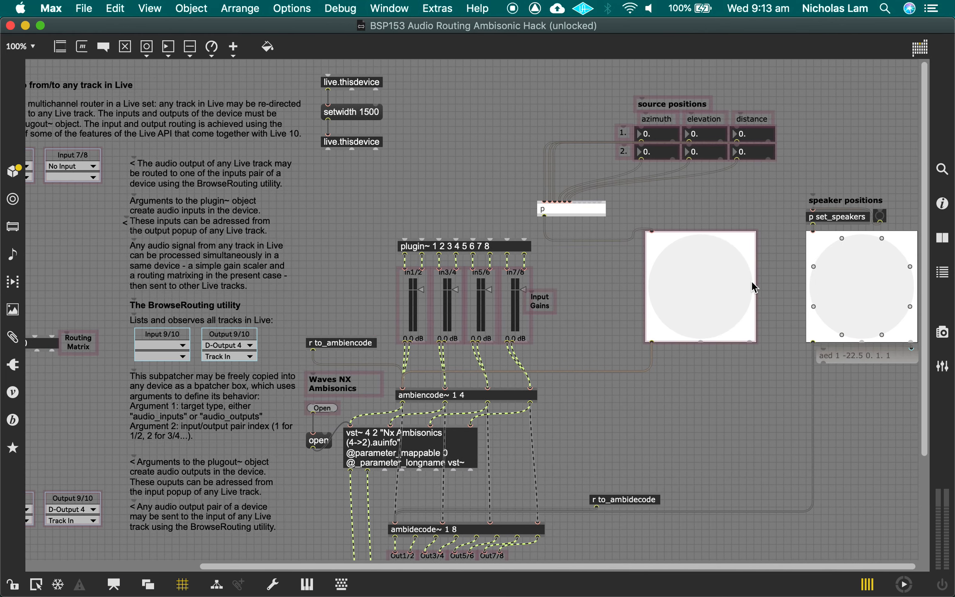
key(super+equal)
key(super+equal)
scroll(746, 336, up, 3)
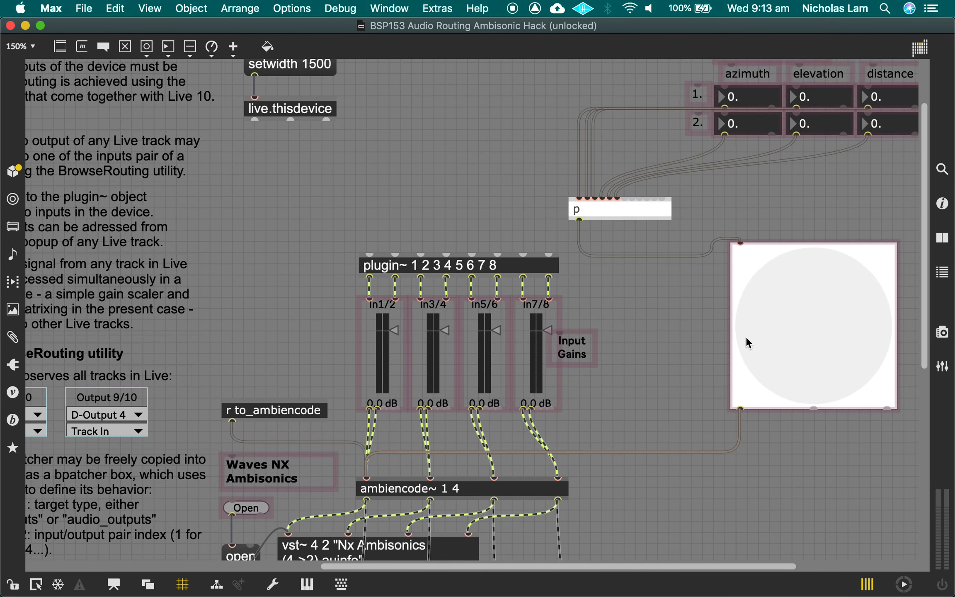
scroll(718, 275, left, 3)
scroll(719, 275, right, 12)
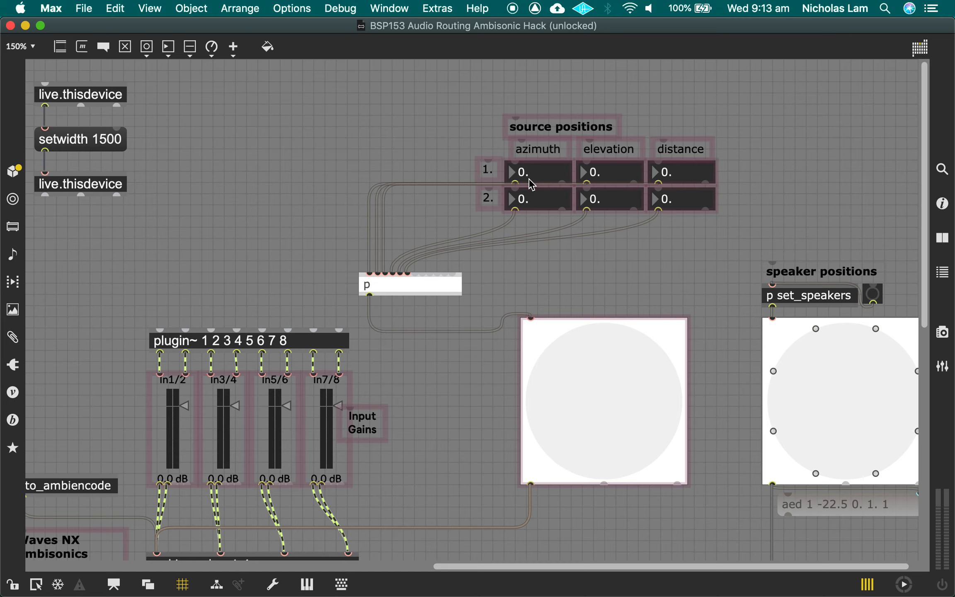
right_click(463, 248)
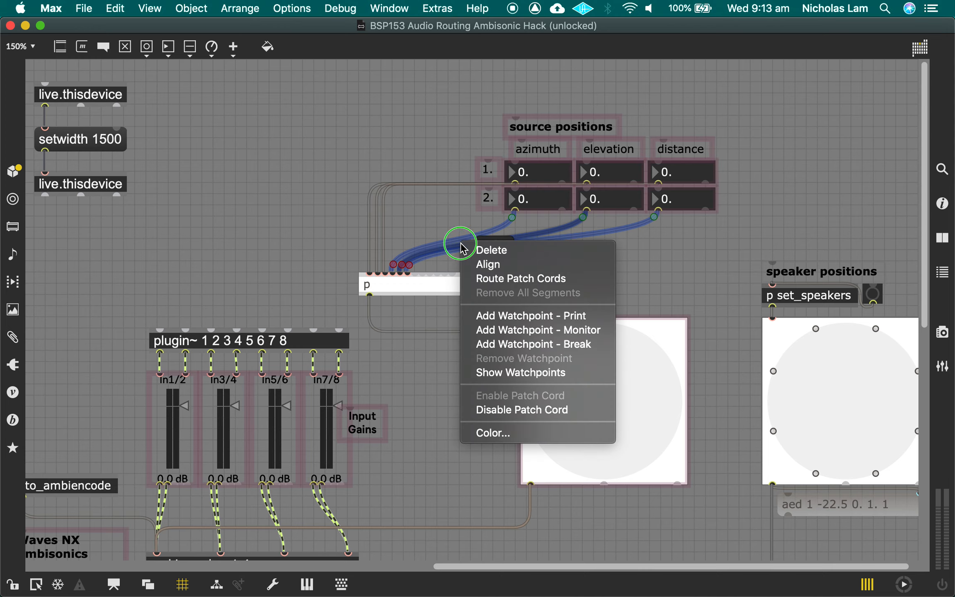
click(519, 279)
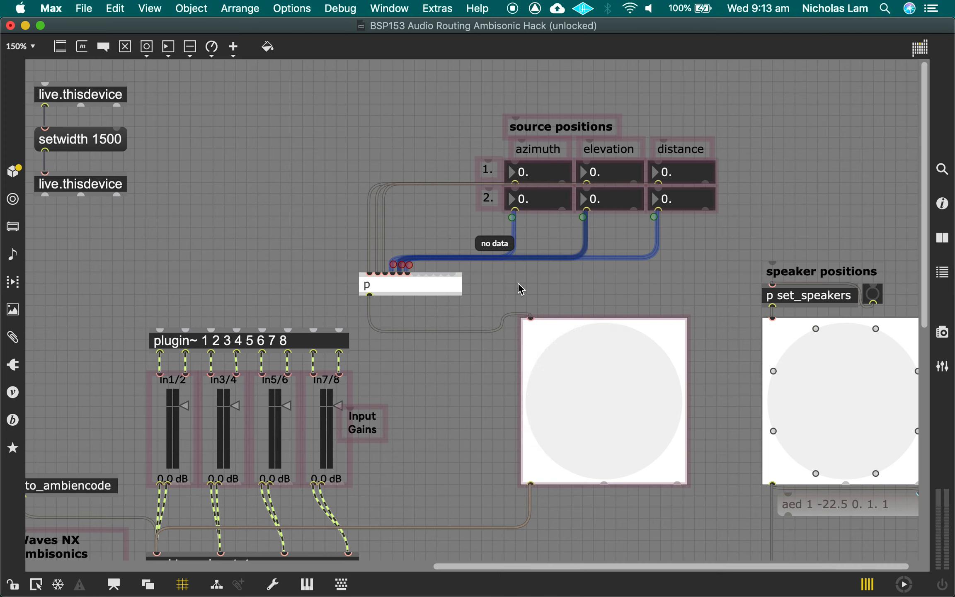
drag(517, 256, 392, 241)
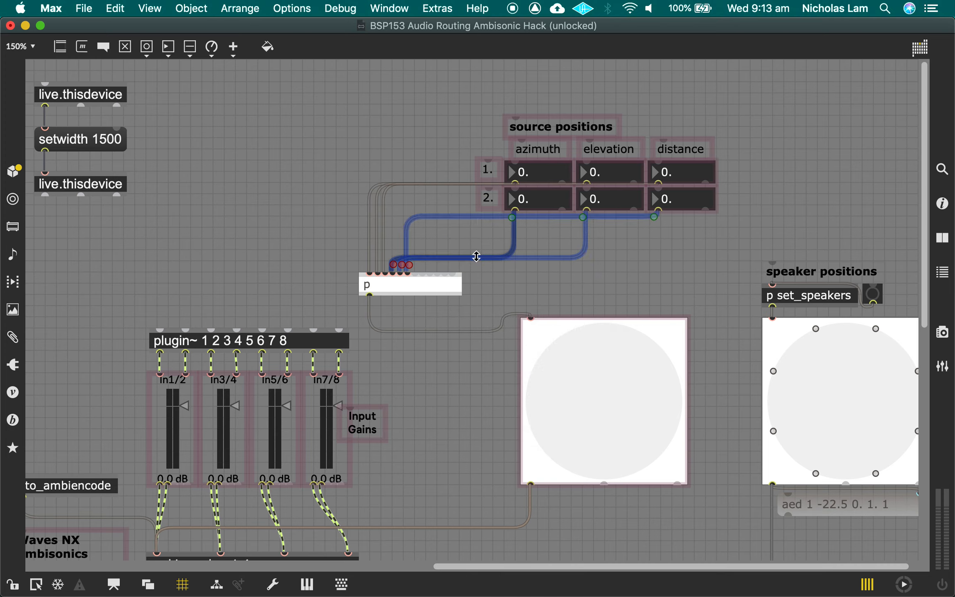
drag(487, 255, 484, 214)
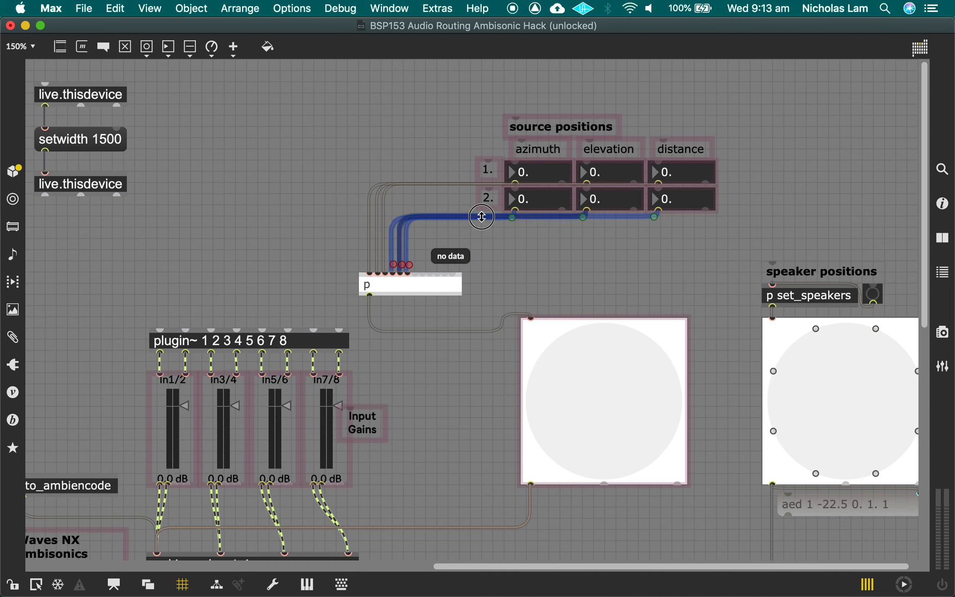
click(537, 249)
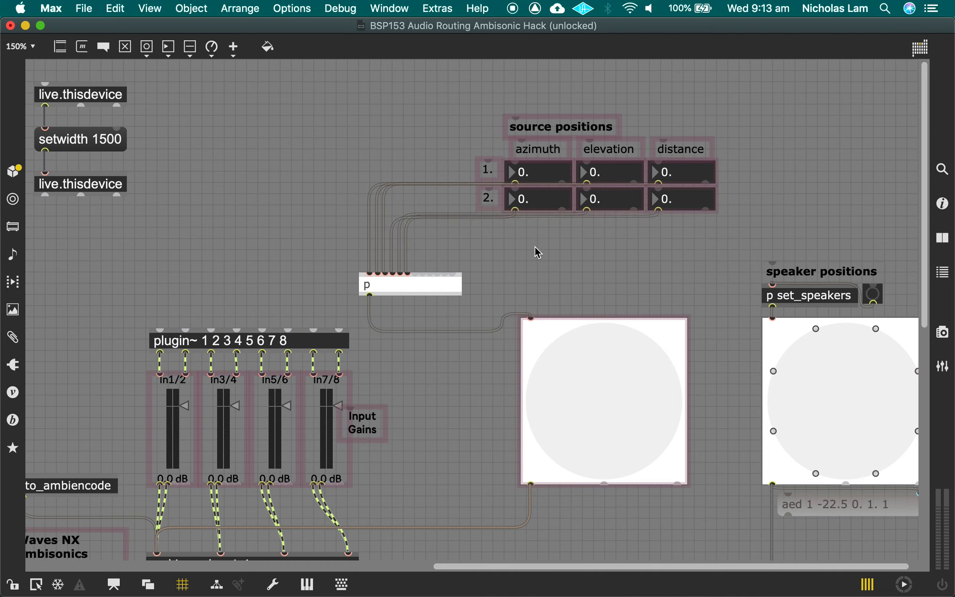
Add three live.numbox objects in a row below the source 2 azimuth, elevation and distance boxes.
text(nl)
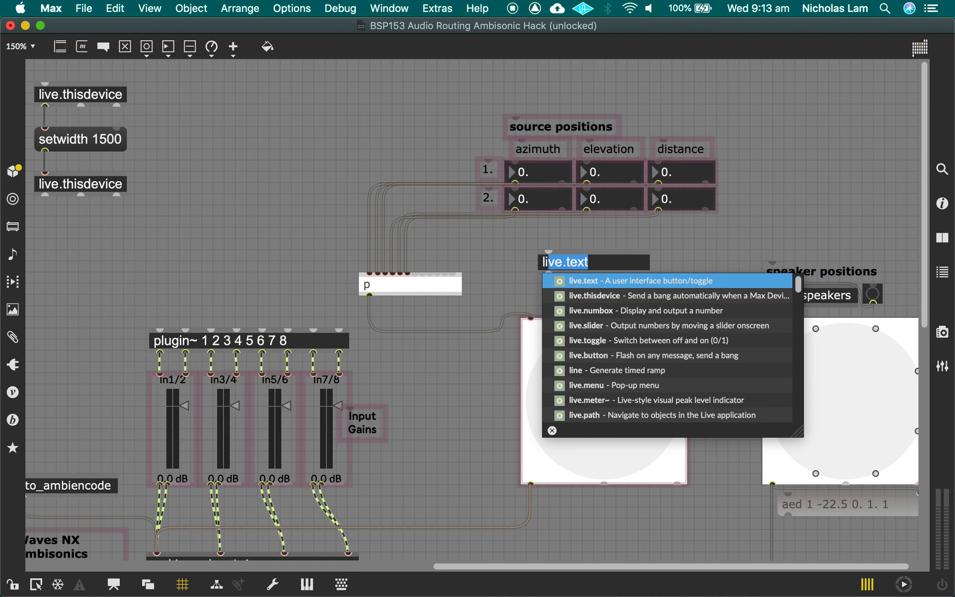
text(ive.numbo)
key(Return)
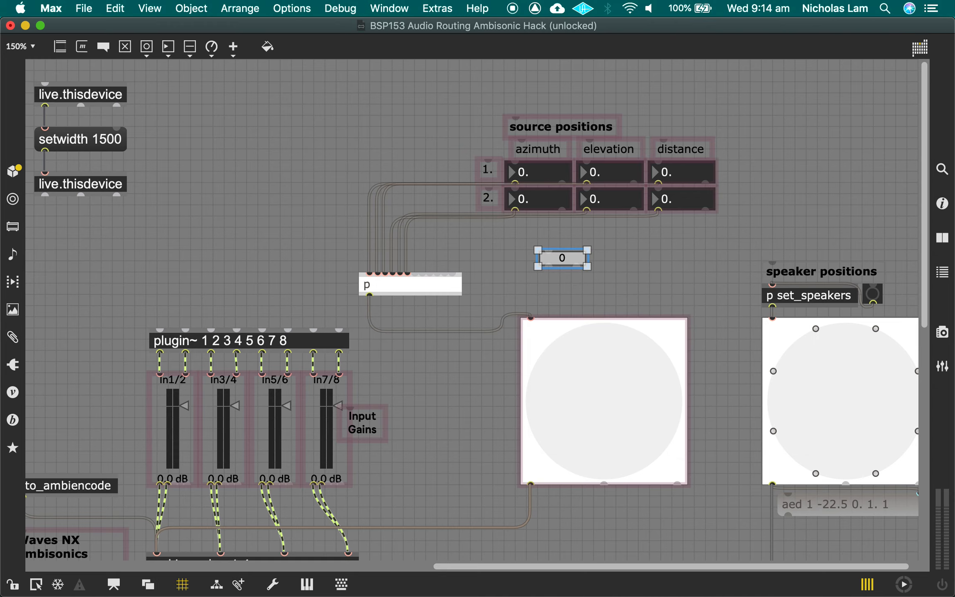
drag(568, 261, 690, 244)
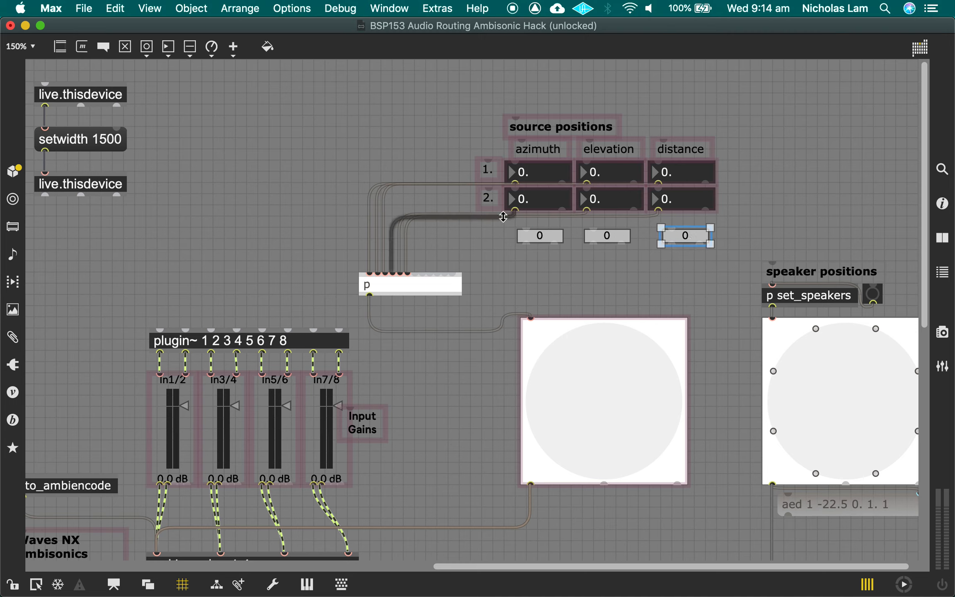
Duplicate the "2." row label twice, placing the copies below it and renaming them "3." and "4.".
click(494, 201)
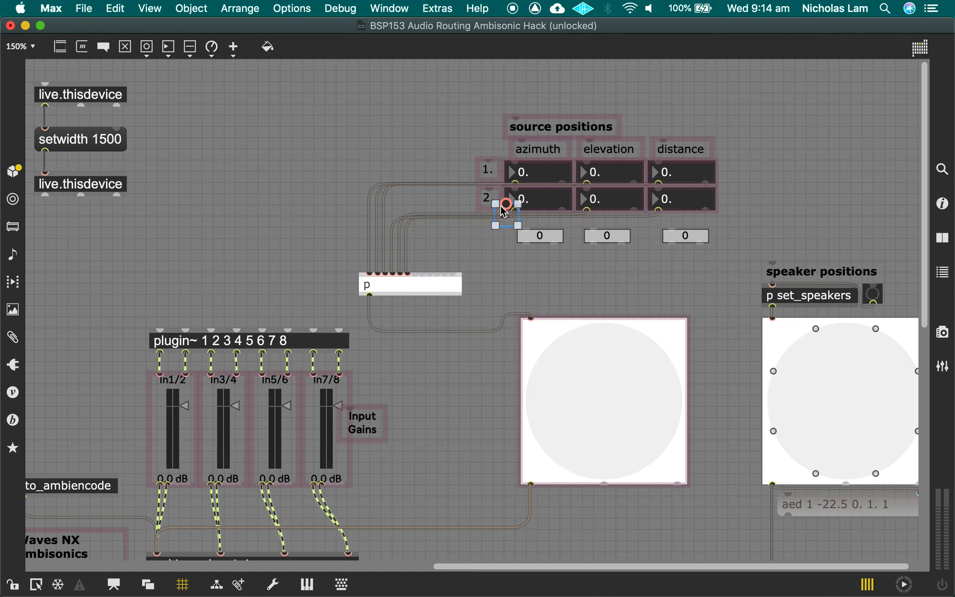
click(496, 215)
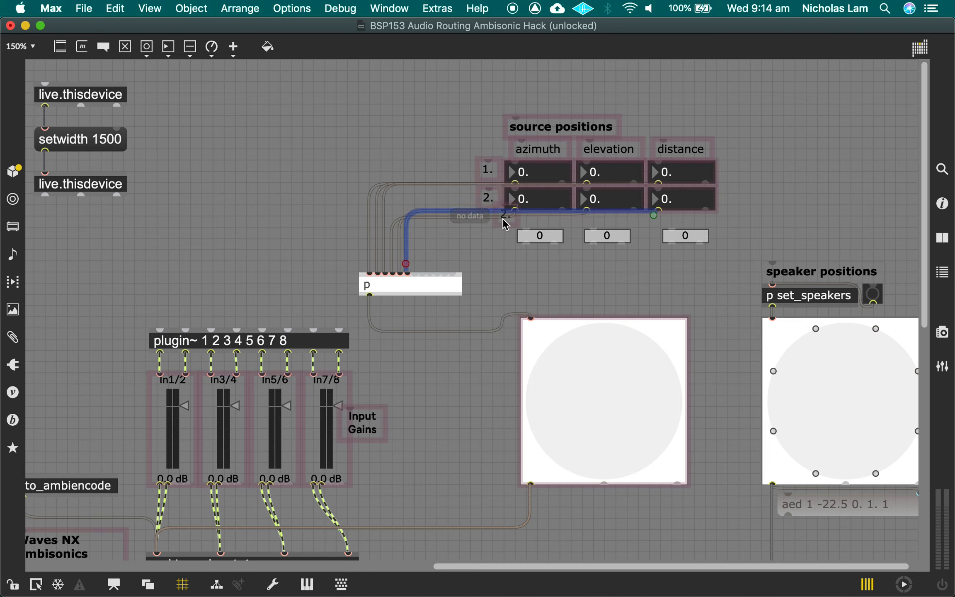
drag(492, 216, 492, 244)
double_click(492, 241)
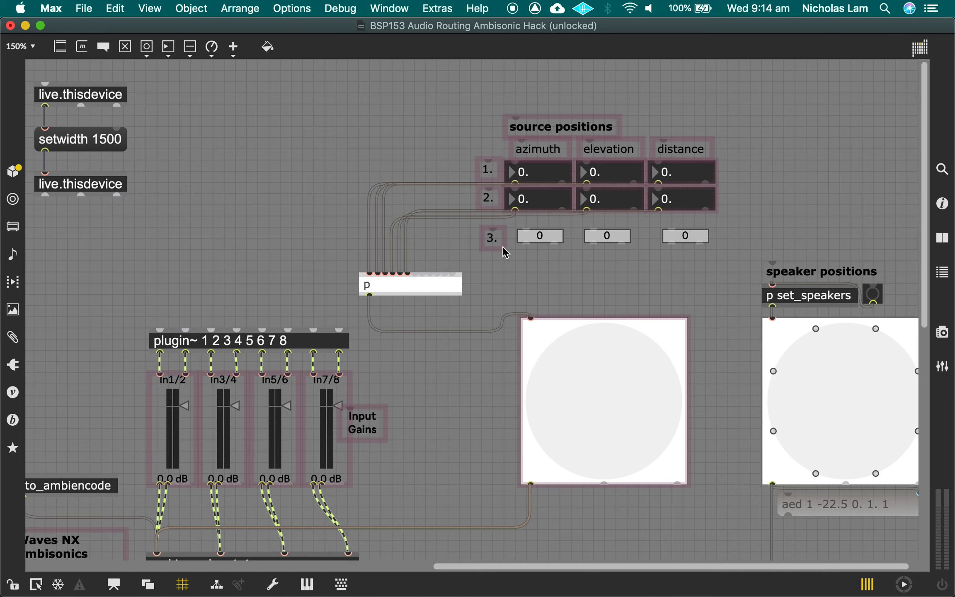
key(super+d)
drag(518, 267, 501, 284)
double_click(492, 271)
With the patch locked, test source 1 by setting azimuth to 325, elevation to -2424 and distance to -537, and unlock it again.
click(542, 240)
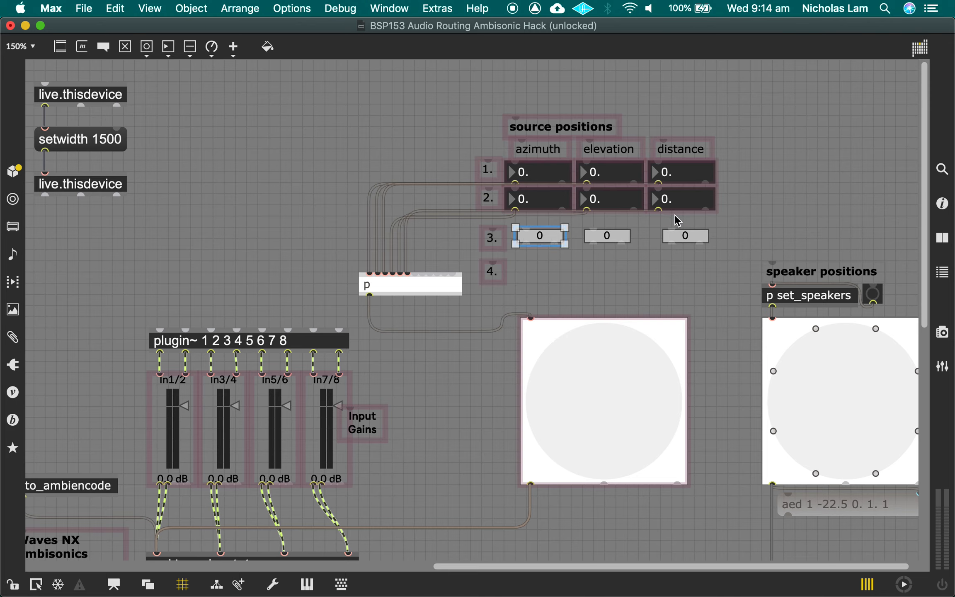
key(super+e)
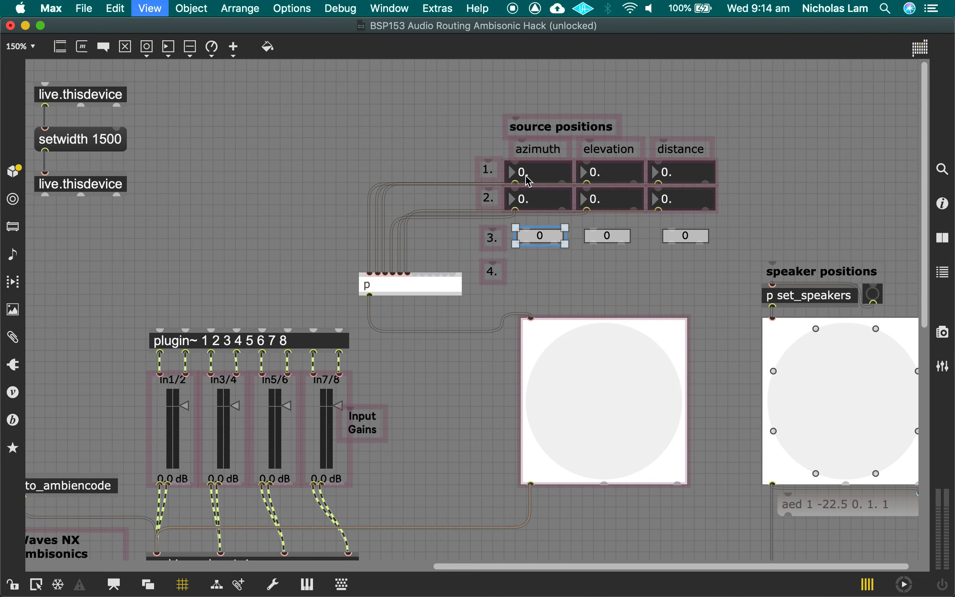
drag(522, 173, 630, 231)
mouse_move(602, 178)
mouse_down()
mouse_move(598, 53)
mouse_move(614, 143)
mouse_move(625, 59)
mouse_move(609, 263)
mouse_move(560, 547)
mouse_move(609, 171)
mouse_up()
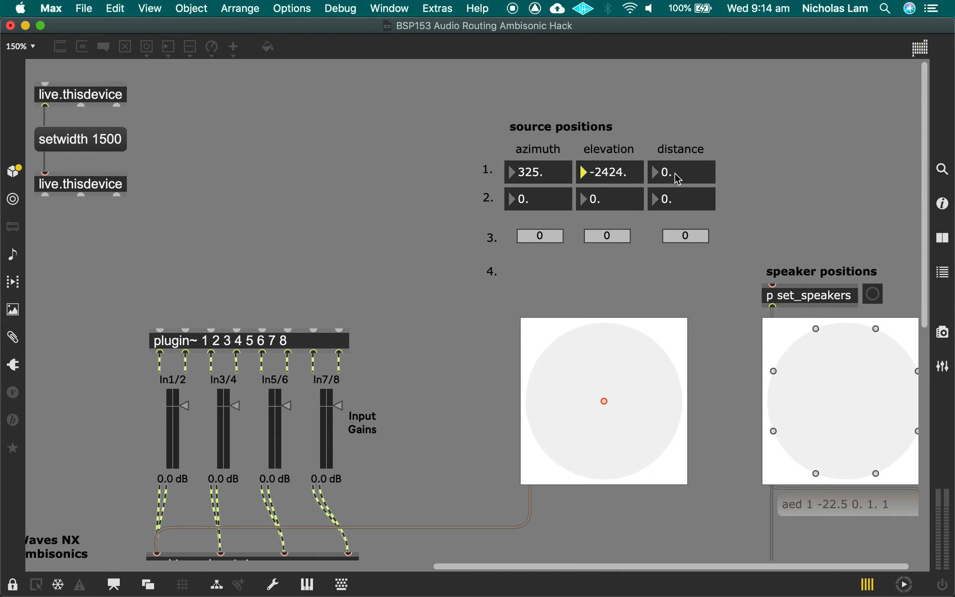
drag(670, 179, 662, 516)
key(super+e)
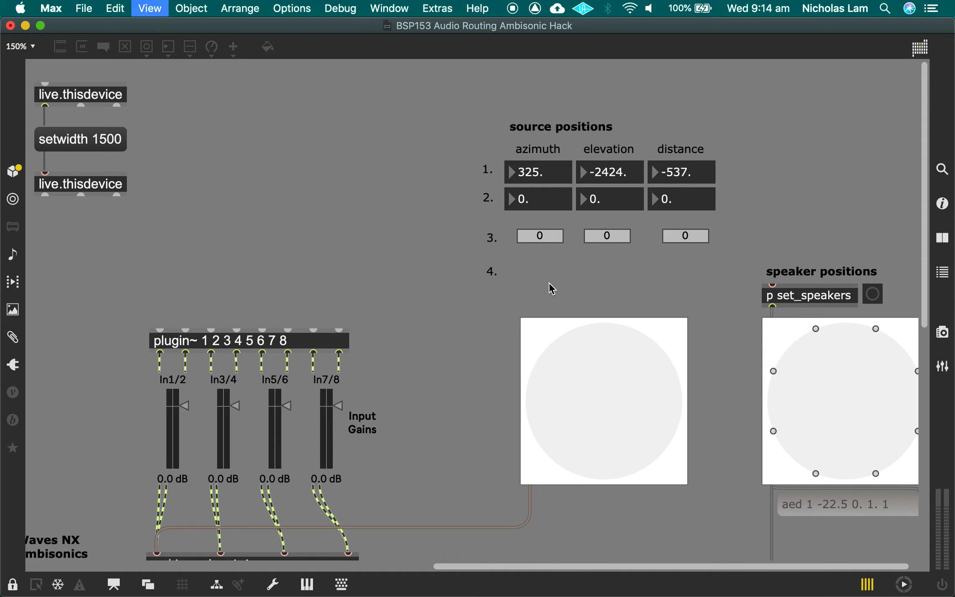
Select the three live.numbox objects in row 3 and open their Range/Enum parameter in the inspector.
drag(714, 277, 538, 233)
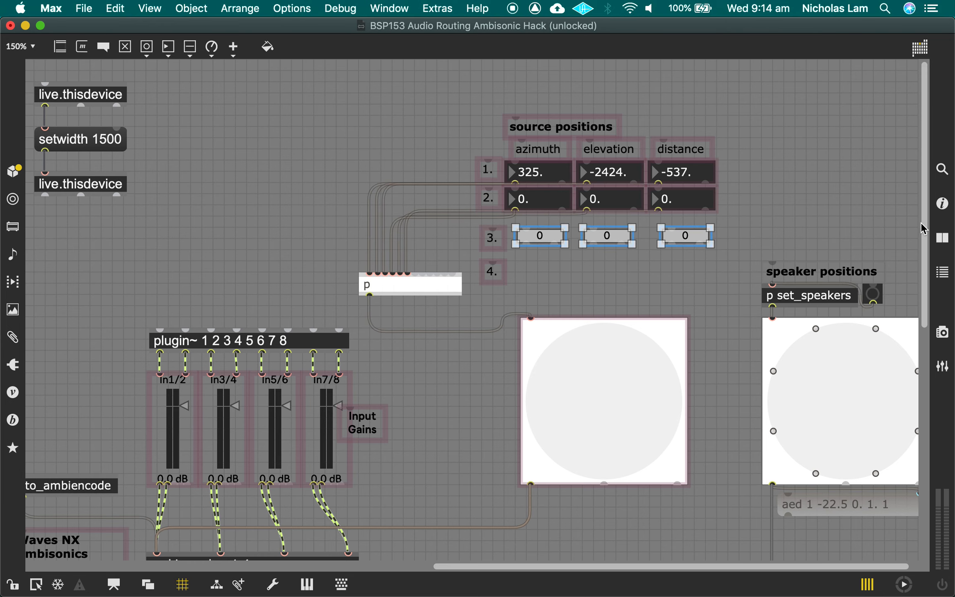
click(942, 204)
scroll(785, 397, down, 10)
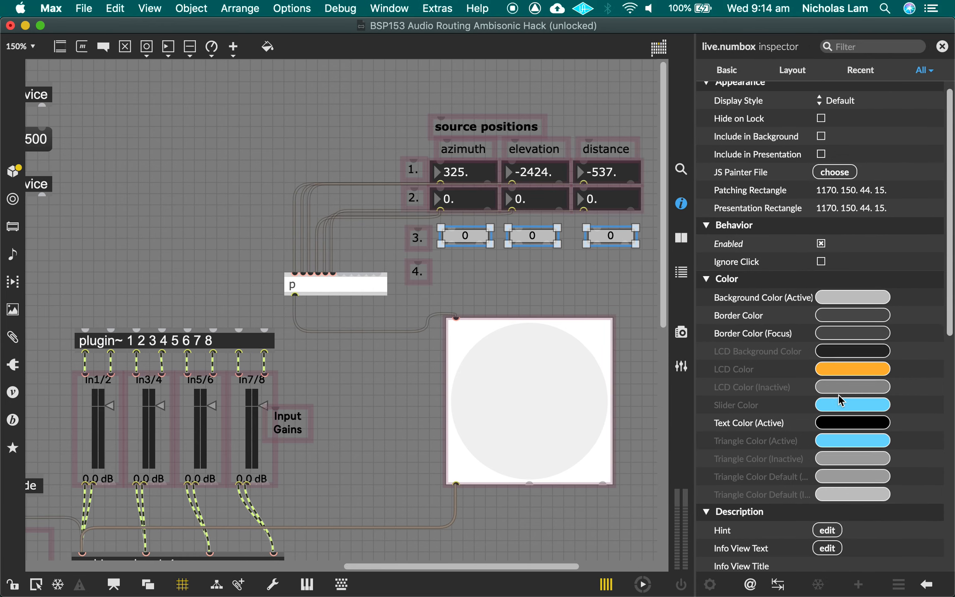
scroll(833, 396, down, 6)
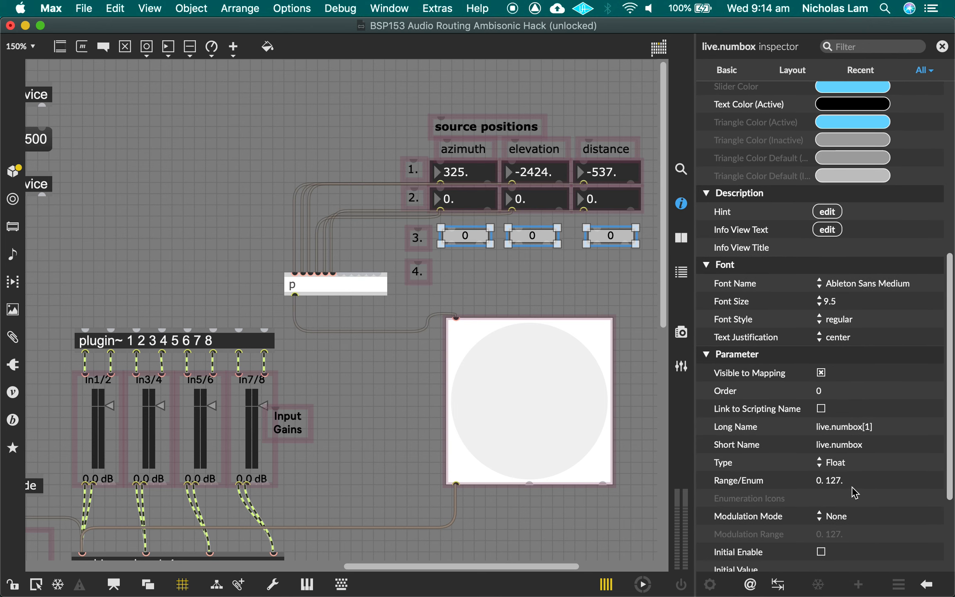
click(840, 489)
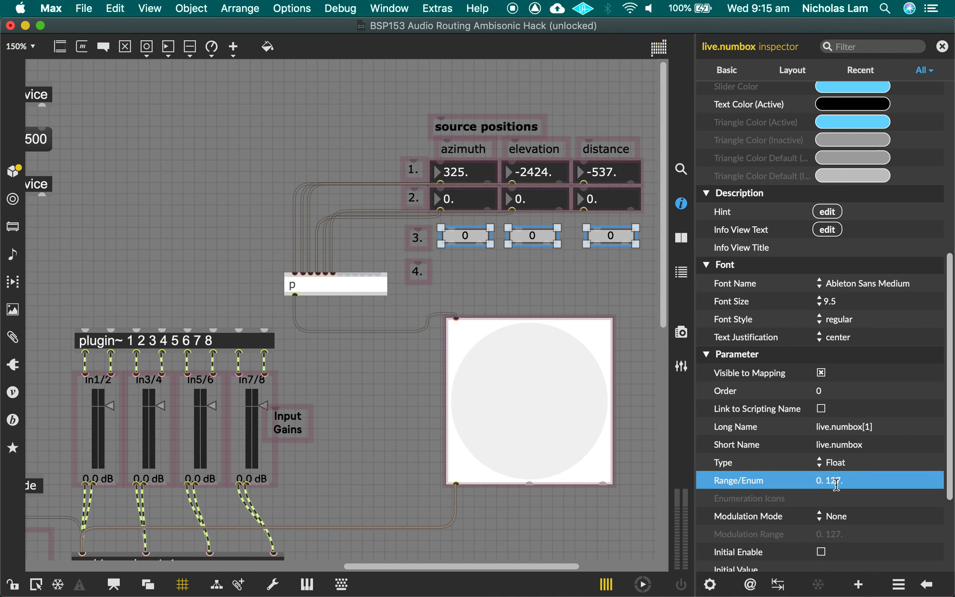
click(842, 483)
Copy the three row 3 number boxes down beside the "4." label and select the p subpatcher.
click(614, 294)
drag(607, 267, 471, 269)
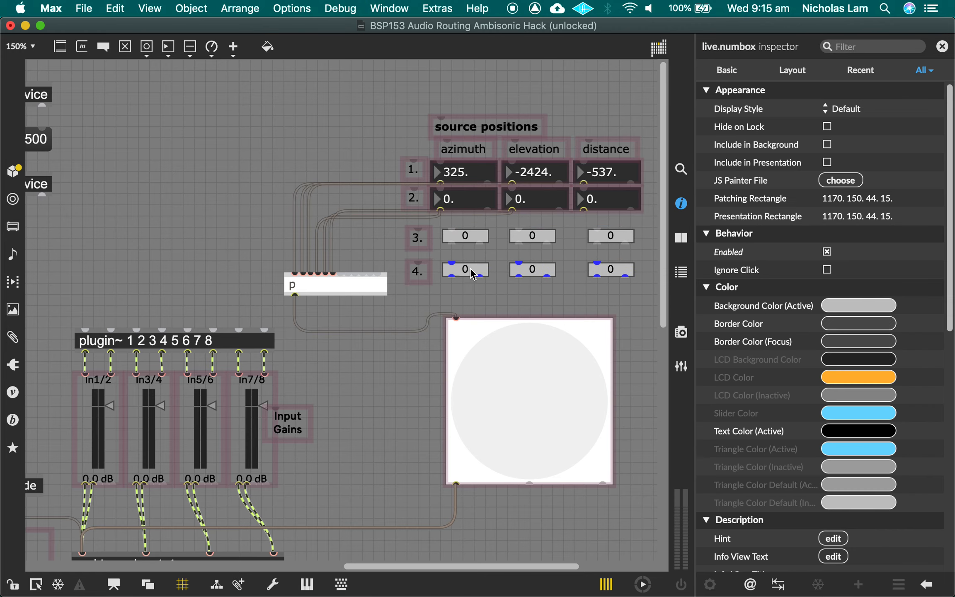
click(452, 285)
click(356, 287)
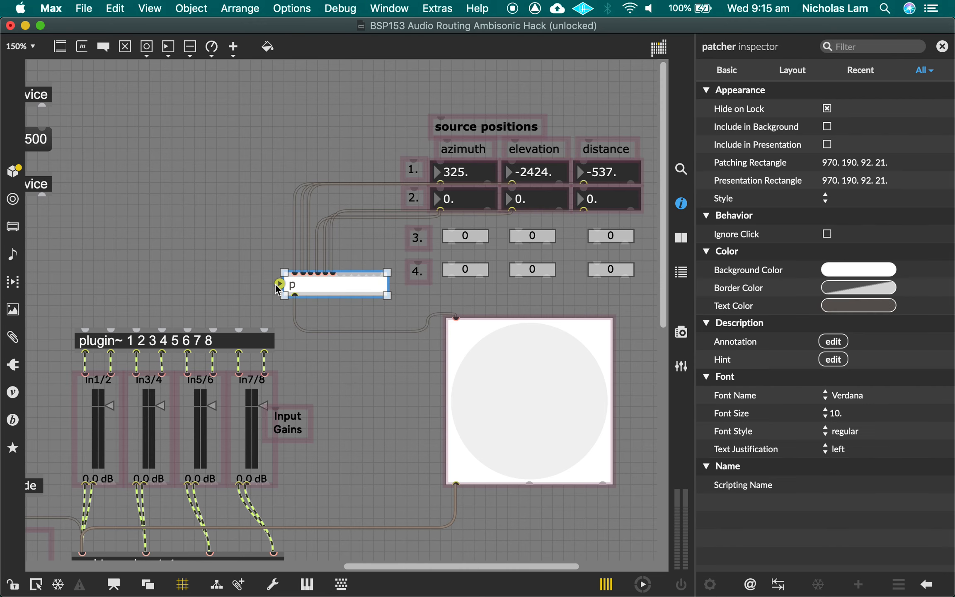
Widen the p subpatcher to spread out its inlets and connect the three row 3 number boxes to its seventh, eighth and ninth inlets.
drag(284, 286, 128, 285)
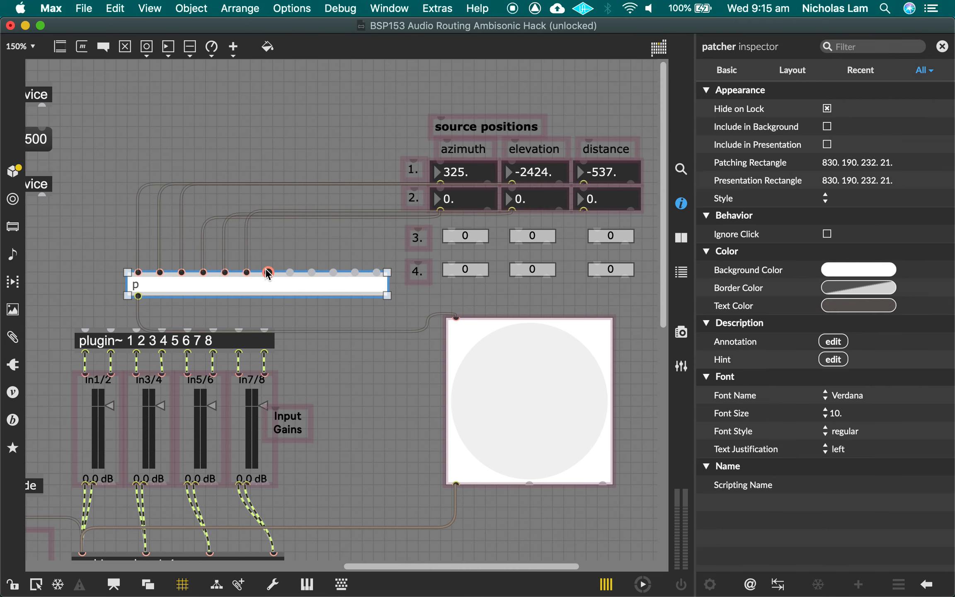
drag(452, 244, 268, 273)
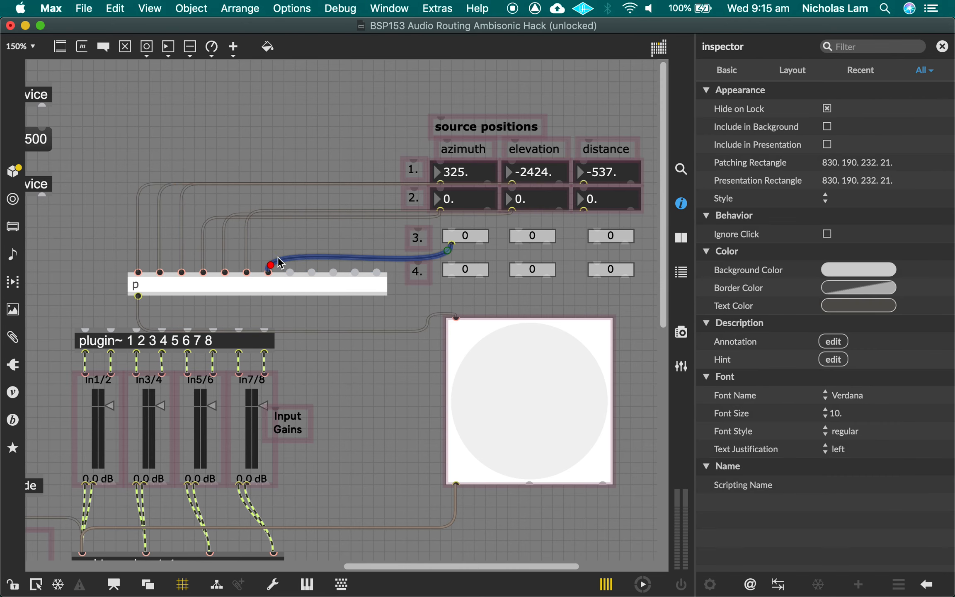
drag(519, 244, 290, 273)
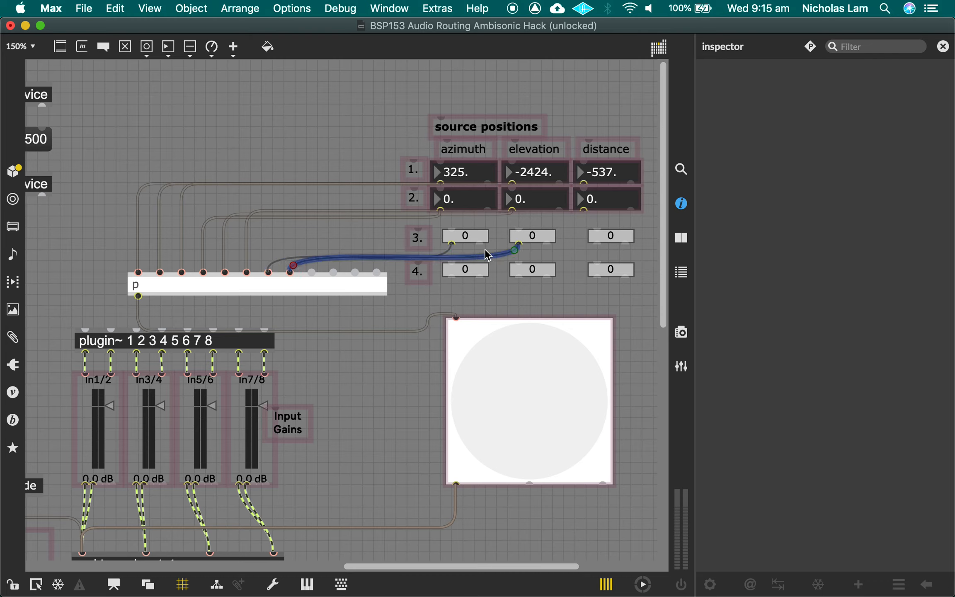
drag(597, 244, 311, 273)
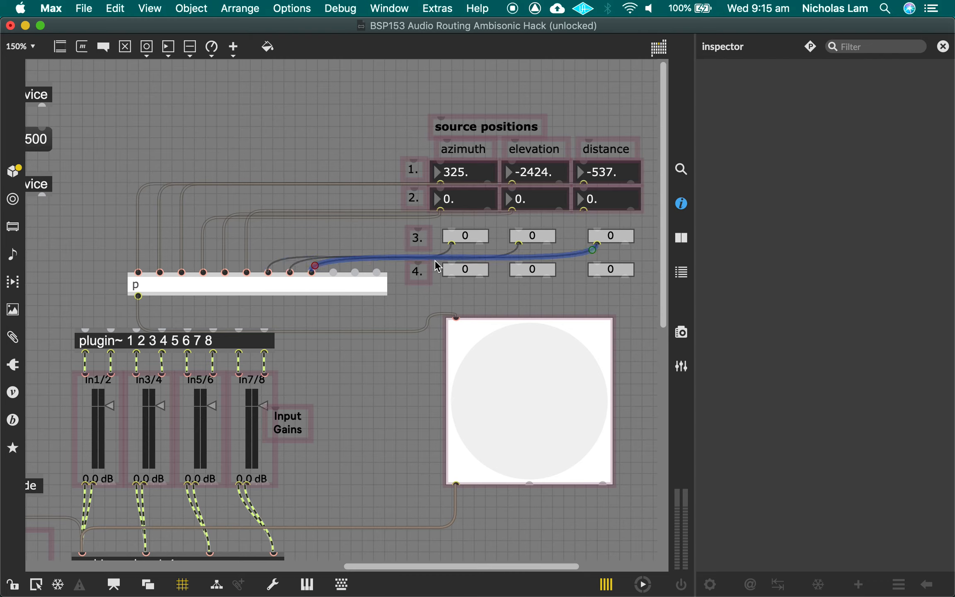
Connect the row 4 azimuth, elevation and distance number boxes to the last three inlets of the p subpatcher.
drag(452, 276, 312, 273)
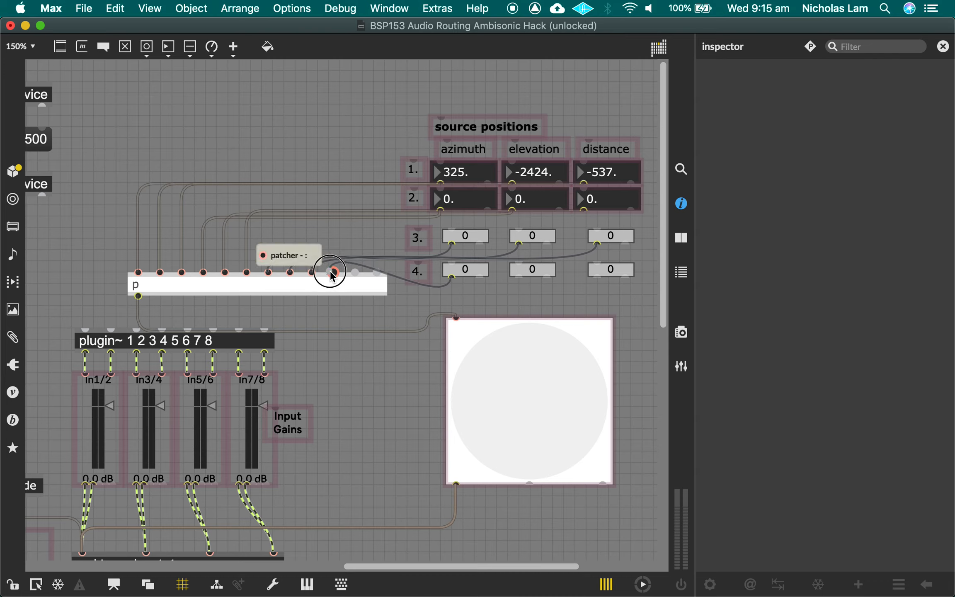
drag(519, 276, 361, 277)
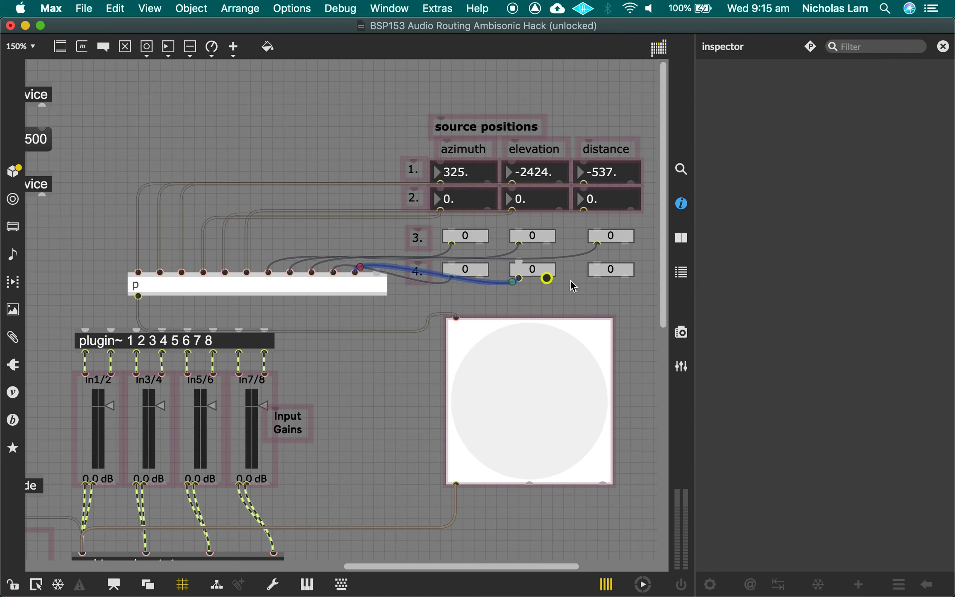
drag(597, 277, 378, 274)
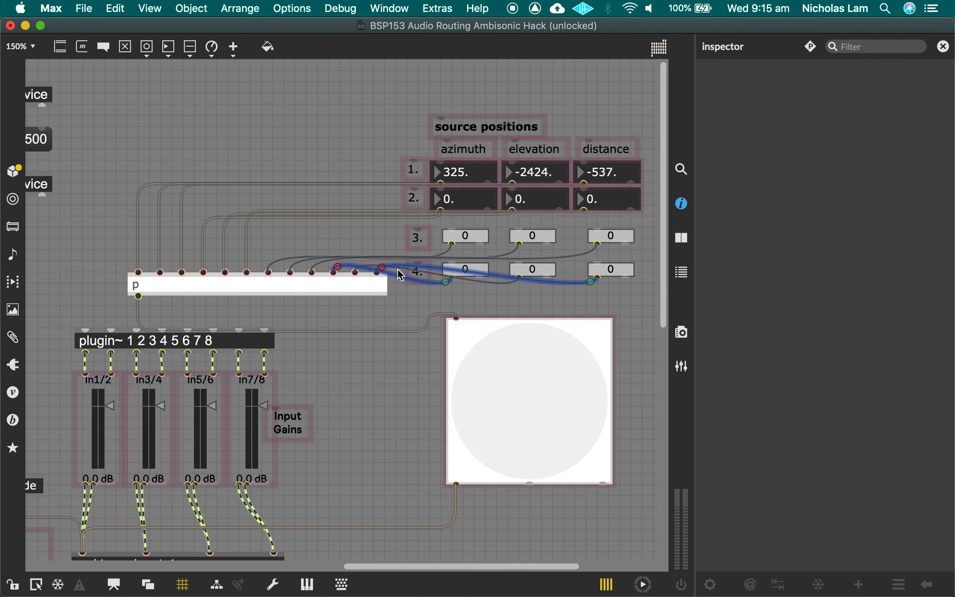
Select the six new patch cords from rows 3 and 4 and auto-route them with Route Patch Cords.
drag(398, 286, 461, 259)
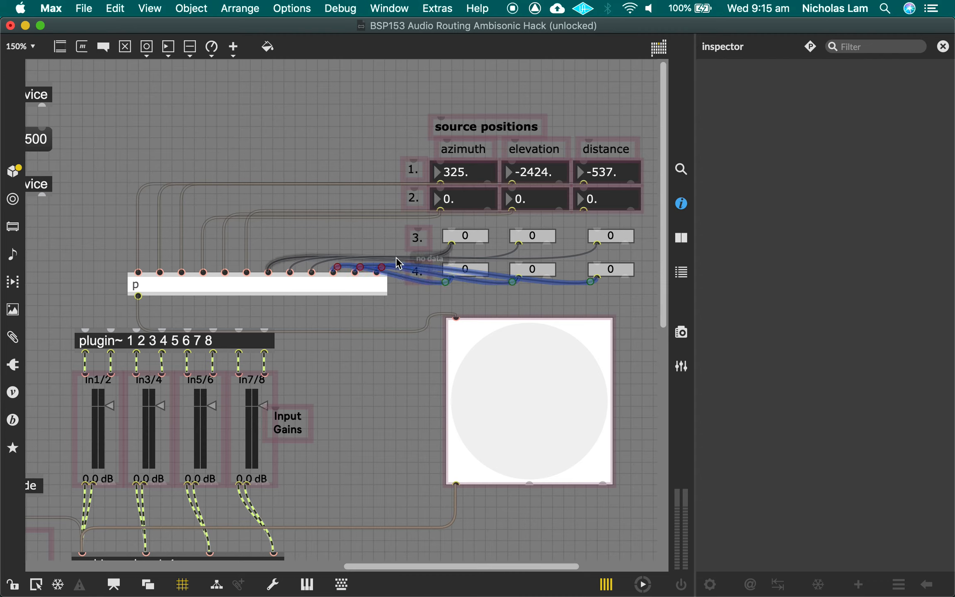
right_click(503, 264)
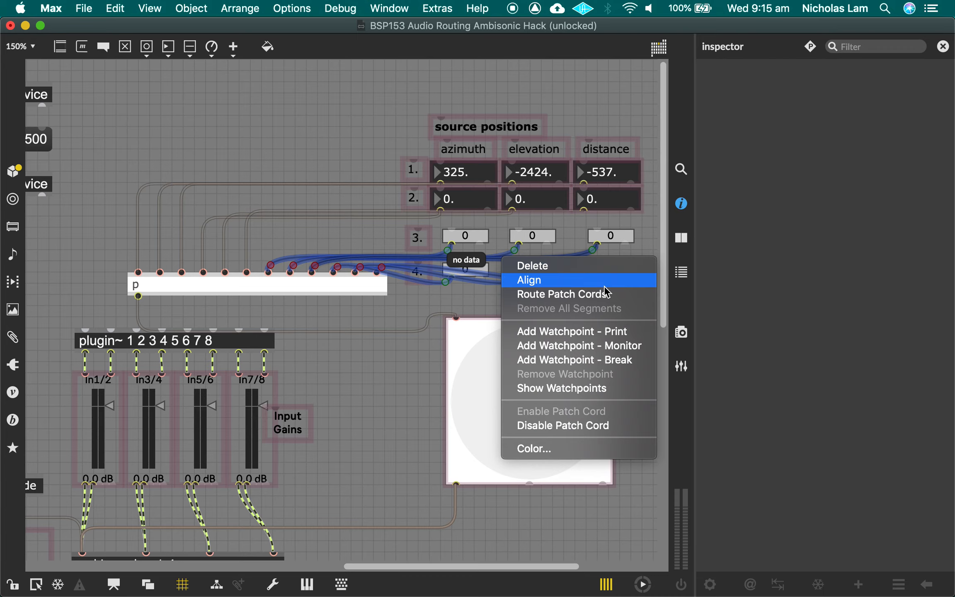
click(620, 297)
click(518, 307)
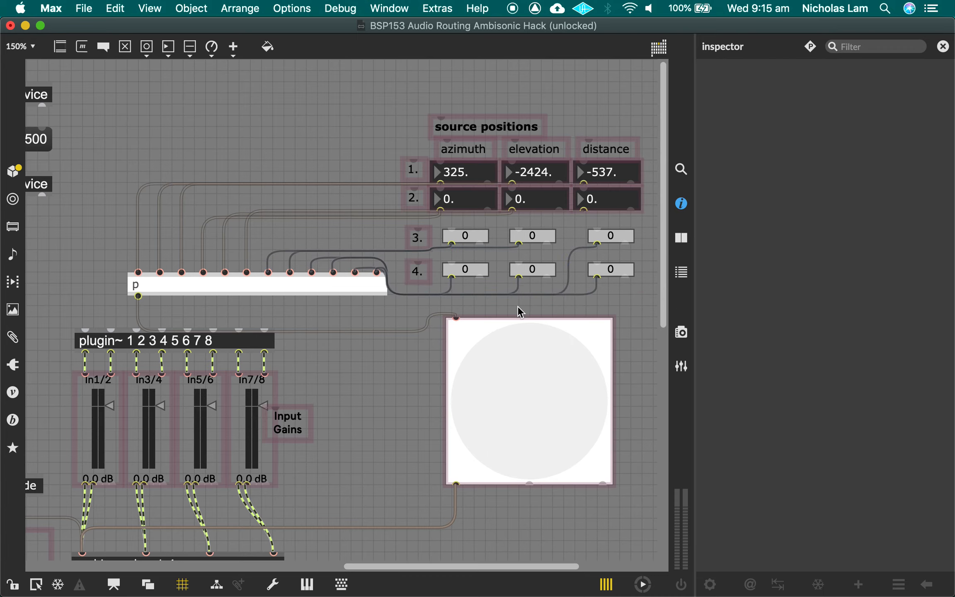
Add the six row 3 and row 4 number boxes to the presentation and hide the inspector.
drag(641, 296, 436, 222)
right_click(465, 240)
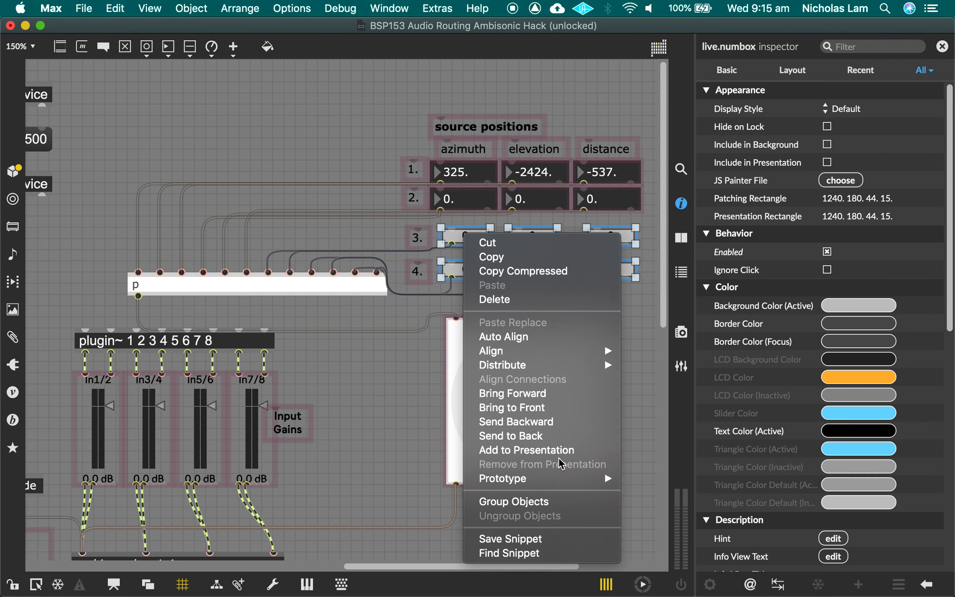
click(526, 451)
key(super+shift+p)
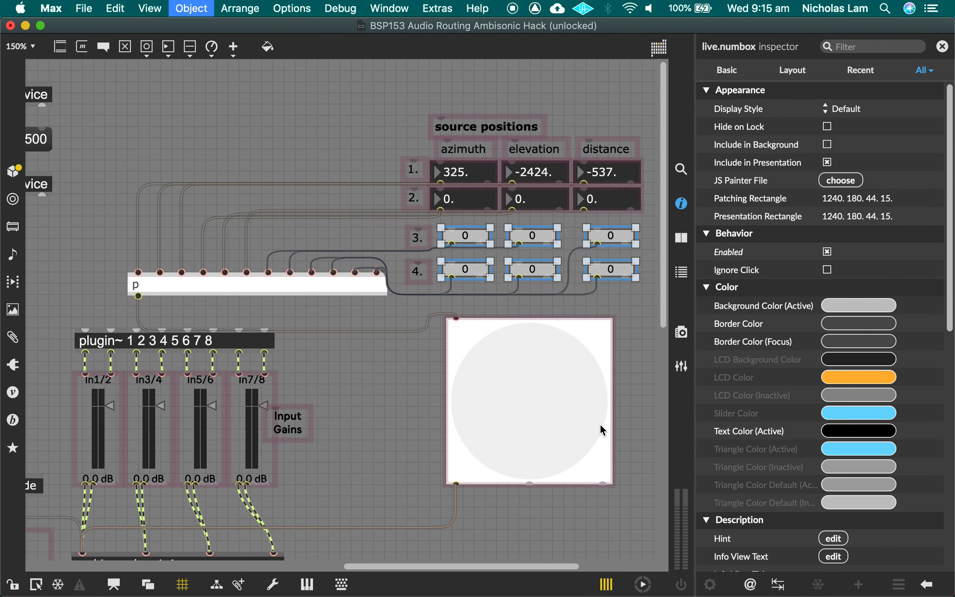
key(super+i)
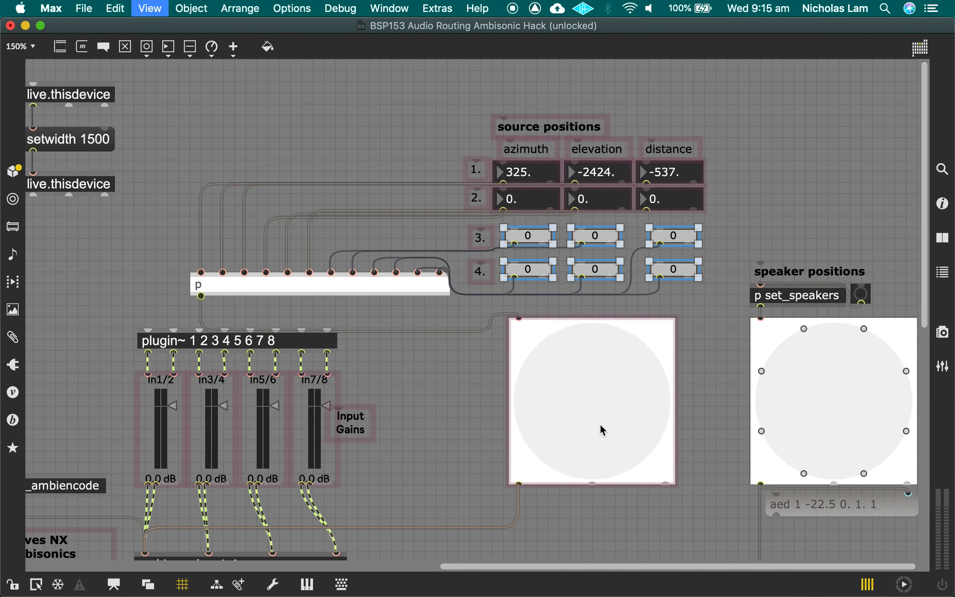
In presentation mode, move the six new number boxes under the azimuth, elevation and distance columns, below row 2.
key(super+minus)
key(super+minus)
key(super+minus)
key(super+alt+e)
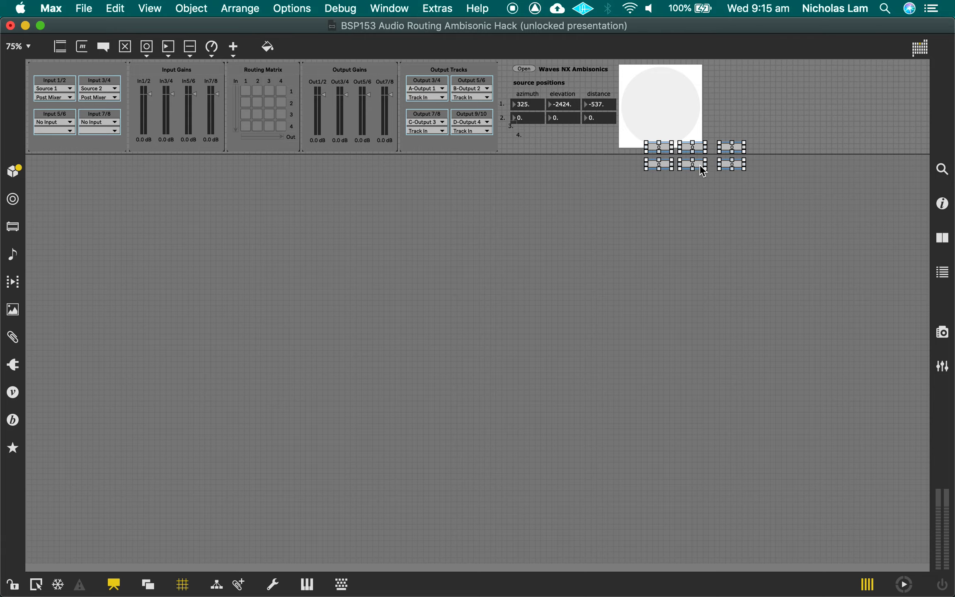
drag(702, 170, 565, 189)
key(super+equal)
key(super+equal)
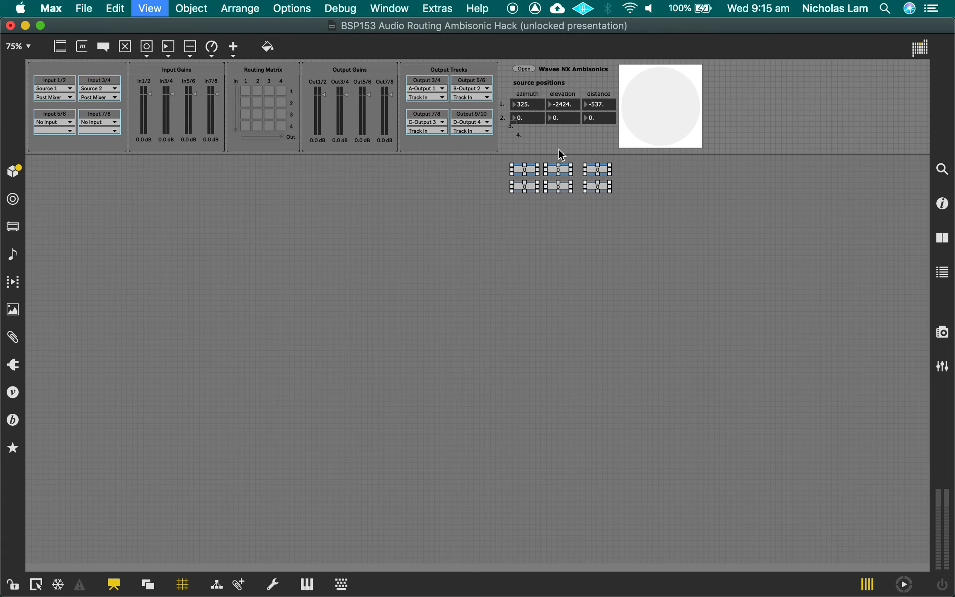
drag(604, 178, 586, 195)
drag(757, 312, 587, 212)
drag(617, 243, 624, 186)
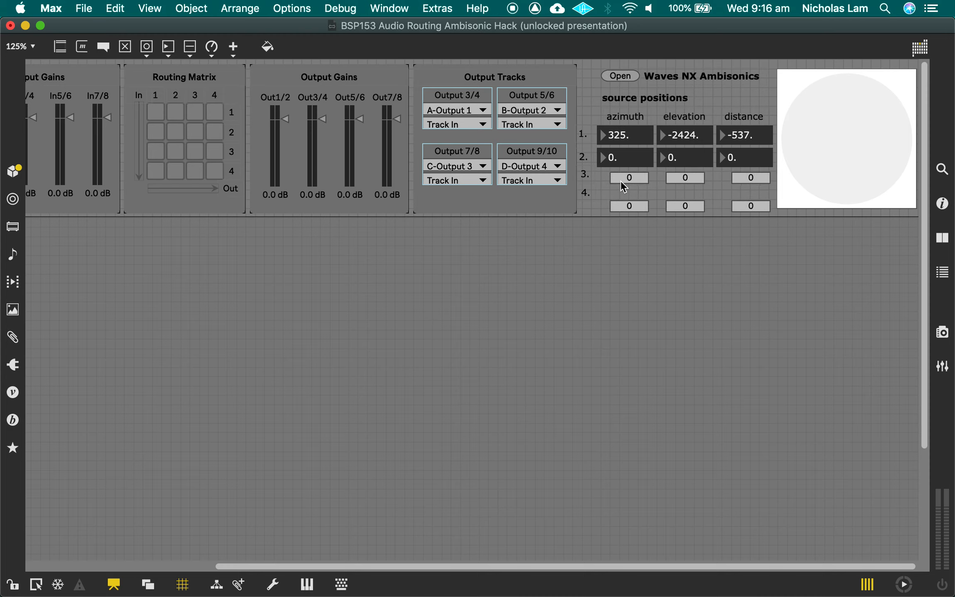
Even out the new number boxes by moving the distance pair closer to elevation and raising the fourth row toward the third.
click(723, 219)
drag(720, 180, 760, 214)
click(743, 252)
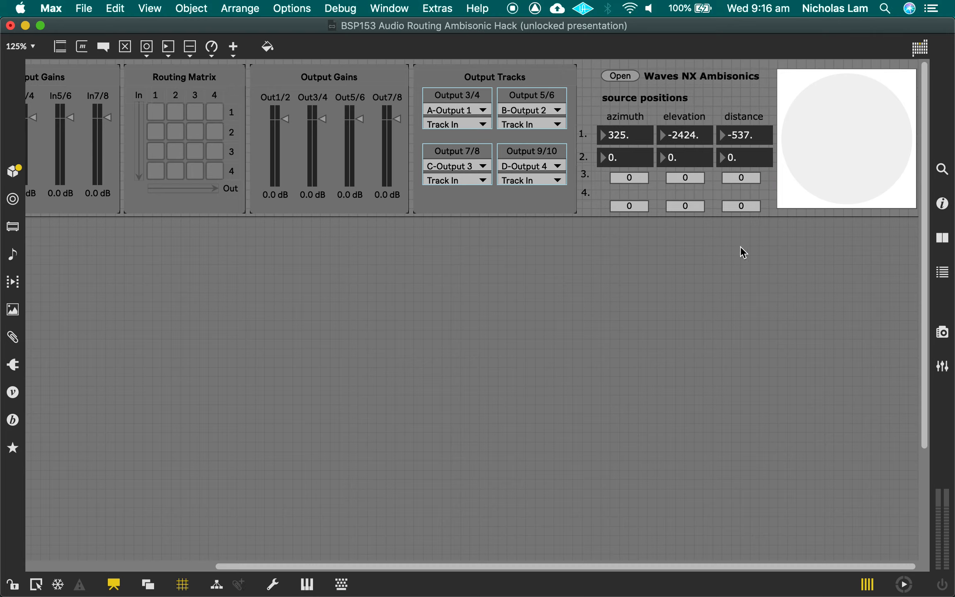
drag(604, 193, 743, 214)
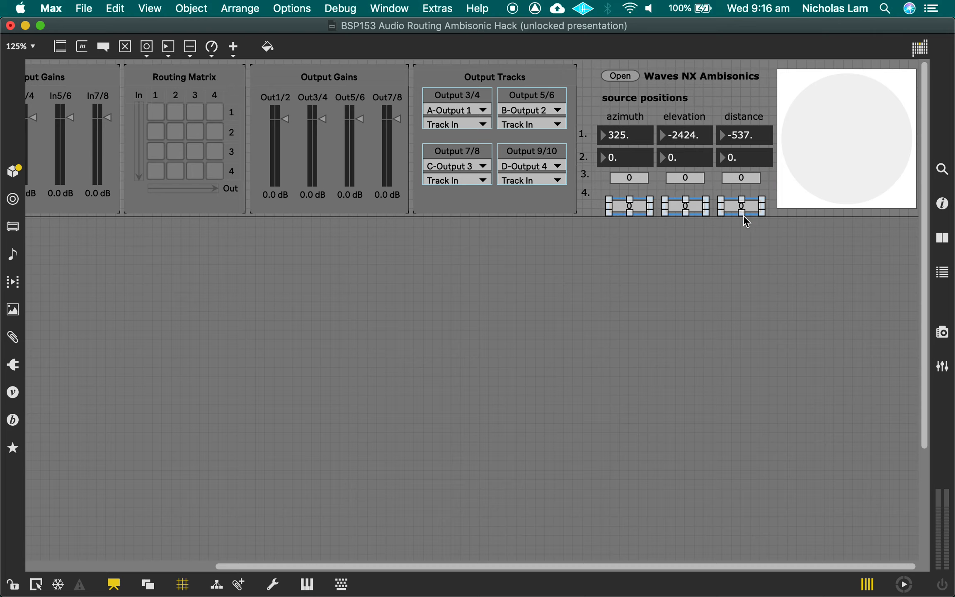
key(shift+Up)
click(617, 235)
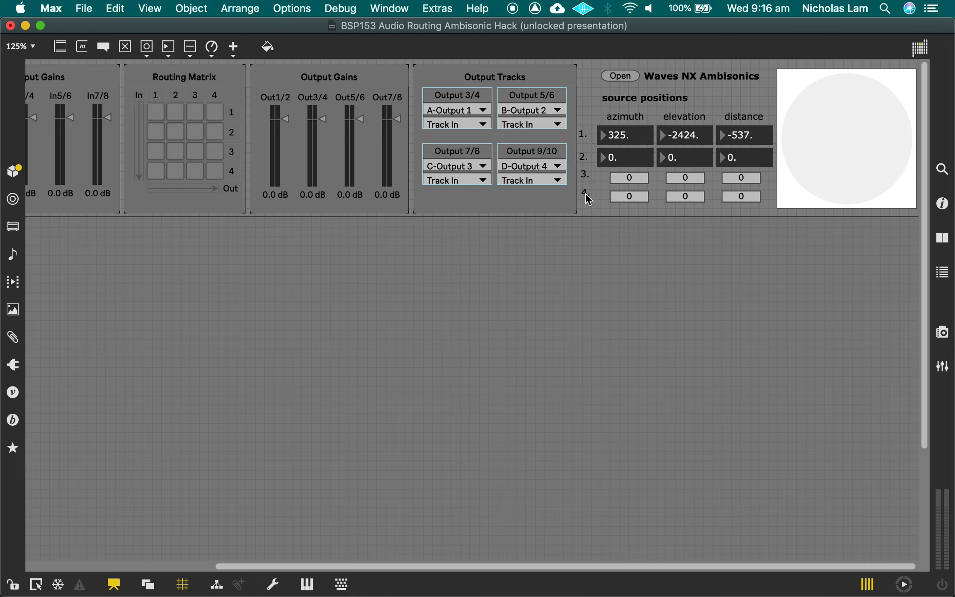
Nudge the "4." and "3." labels into line with their number boxes and the row labels above.
drag(586, 193, 594, 197)
key(Up)
key(Up)
key(Left)
key(Left)
key(Left)
key(Left)
click(584, 174)
key(Down)
key(Down)
key(Down)
key(Left)
key(Left)
key(Left)
key(Left)
click(610, 303)
Move the whole Routing Matrix section out of the device strip into the empty area below.
scroll(509, 323, left, 8)
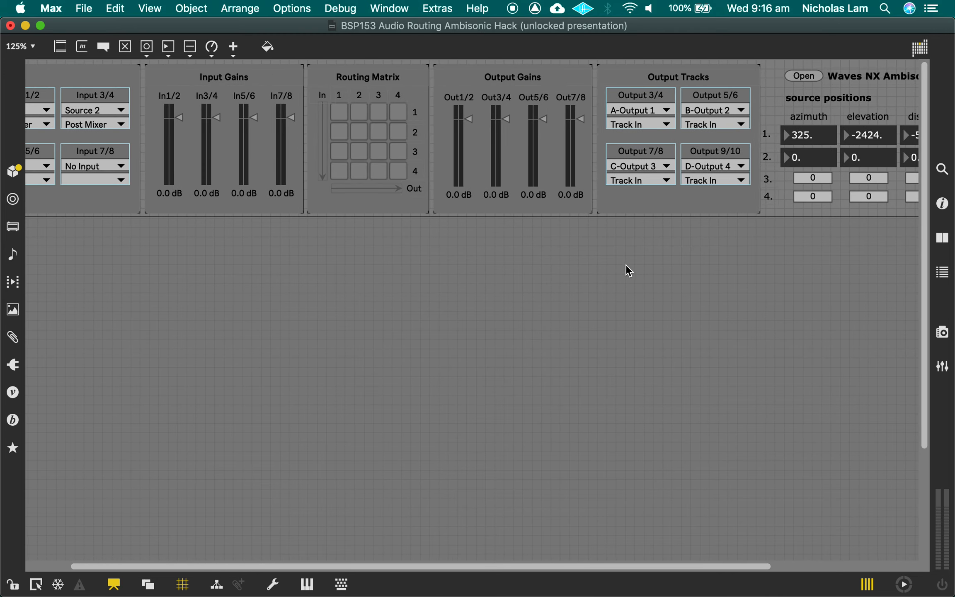
scroll(624, 271, right, 5)
scroll(387, 227, left, 2)
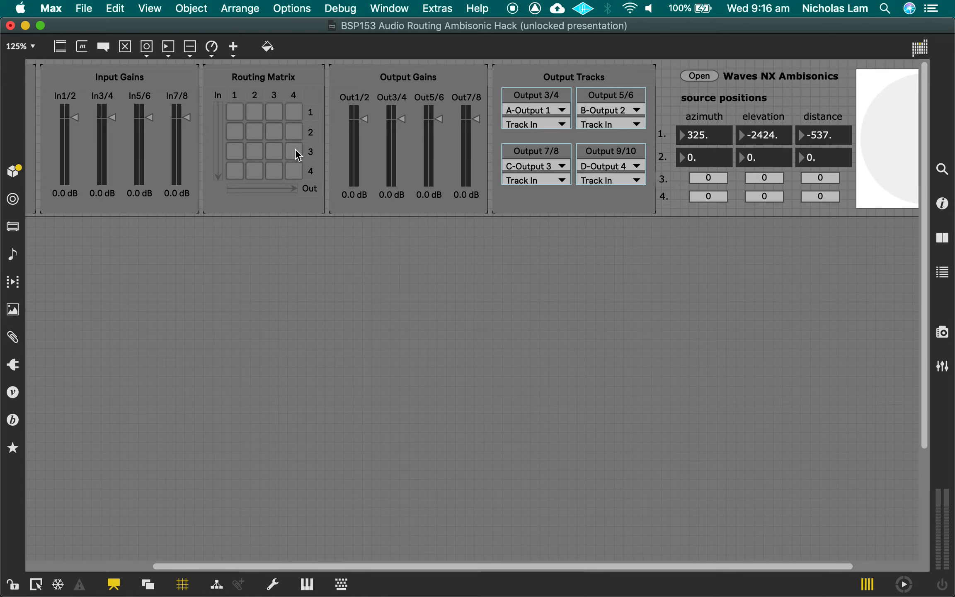
key(super+minus)
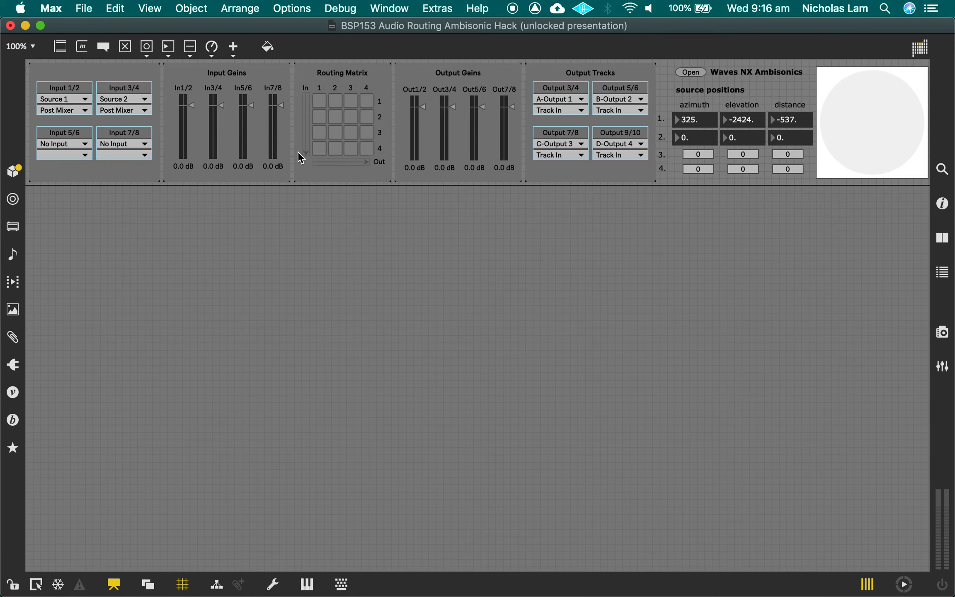
drag(392, 230, 57, 379)
click(175, 330)
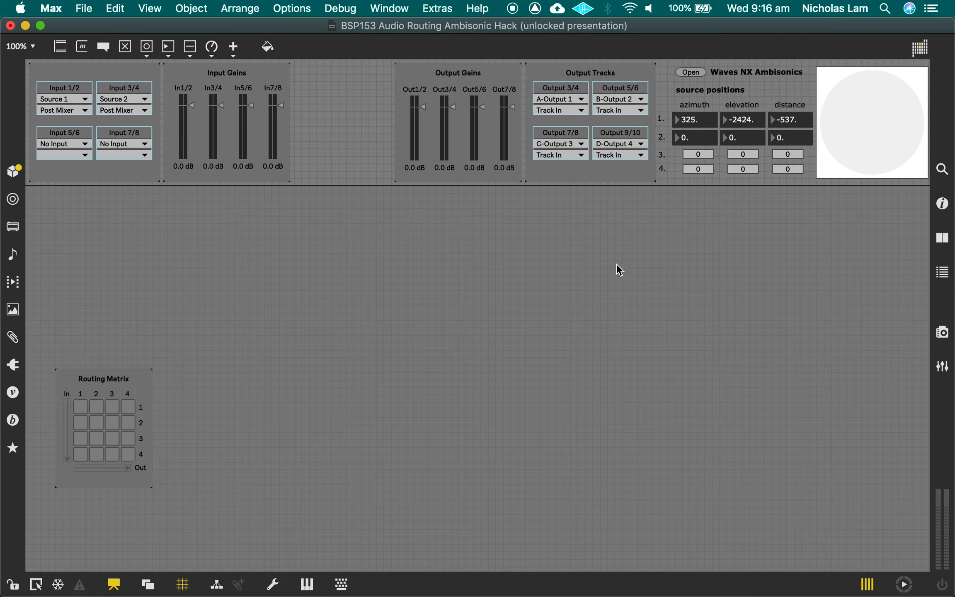
Move the Output Gains and Output Tracks sections together straight down, out of the device strip.
drag(635, 214, 389, 62)
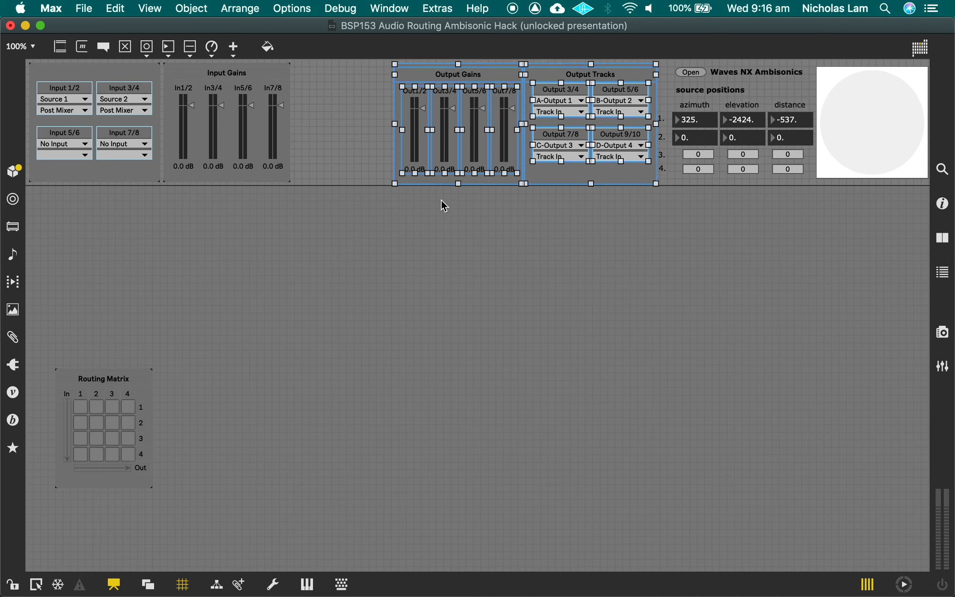
key(shift+Down)
key(shift+Down)
key(shift+Down)
key(shift+Down)
key(shift+Down)
key(shift+Down)
key(shift+Down)
key(shift+Down)
key(shift+Down)
key(shift+Down)
key(shift+Down)
key(shift+Down)
key(shift+Down)
key(shift+Down)
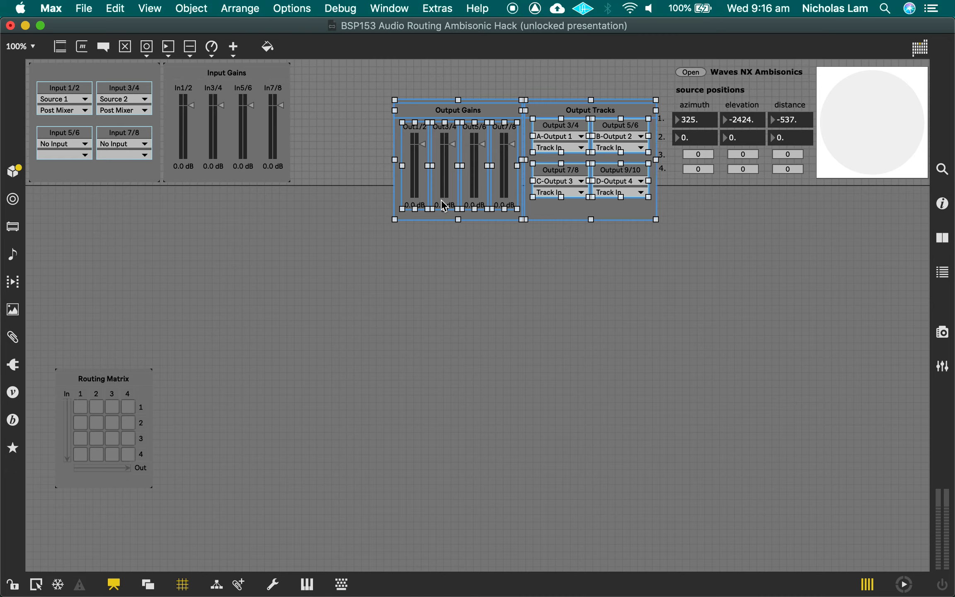
key(shift+Down)
key(shift+Down)
key(shift+Down)
key(shift+Down)
key(shift+Down)
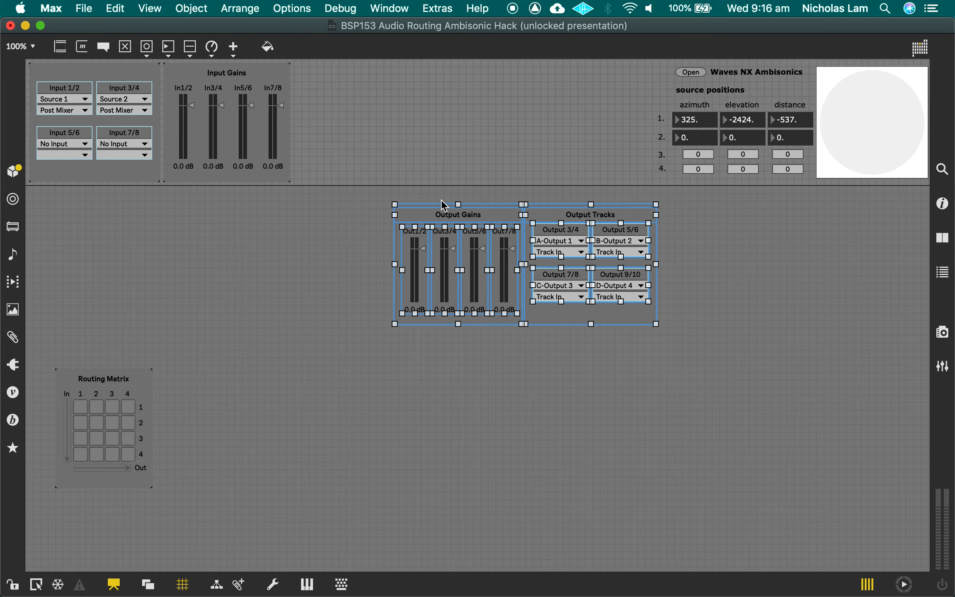
Shift the whole Waves NX Ambisonics section, including source positions and the circular display, left until it sits beside Input Gains.
drag(641, 65, 895, 182)
key(shift+Left)
key(shift+Left)
key(shift+Left)
key(shift+Left)
key(shift+Left)
key(shift+Left)
key(shift+Left)
key(shift+Left)
key(shift+Left)
key(shift+Left)
key(shift+Left)
key(shift+Left)
key(shift+Left)
key(shift+Left)
key(shift+Left)
key(shift+Left)
key(shift+Left)
key(shift+Left)
key(shift+Left)
key(shift+Left)
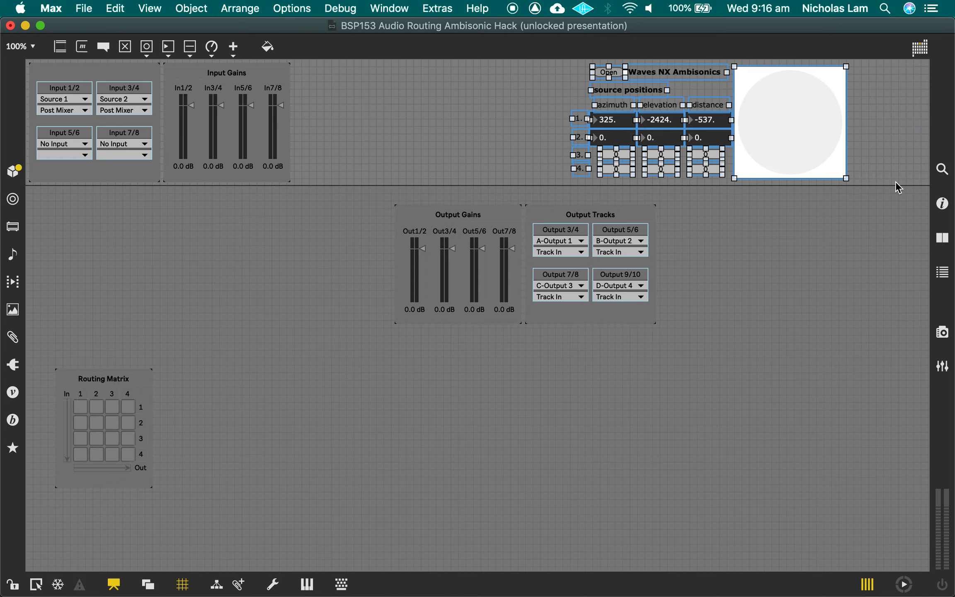
key(shift+Left)
key(shift+Left)
key(shift+Left)
key(shift+Left)
key(shift+Left)
key(shift+Left)
key(shift+Left)
key(shift+Left)
key(shift+Left)
key(shift+Left)
key(shift+Left)
key(shift+Left)
key(shift+Left)
key(shift+Left)
key(shift+Left)
key(shift+Left)
key(shift+Left)
key(shift+Left)
key(shift+Left)
key(shift+Left)
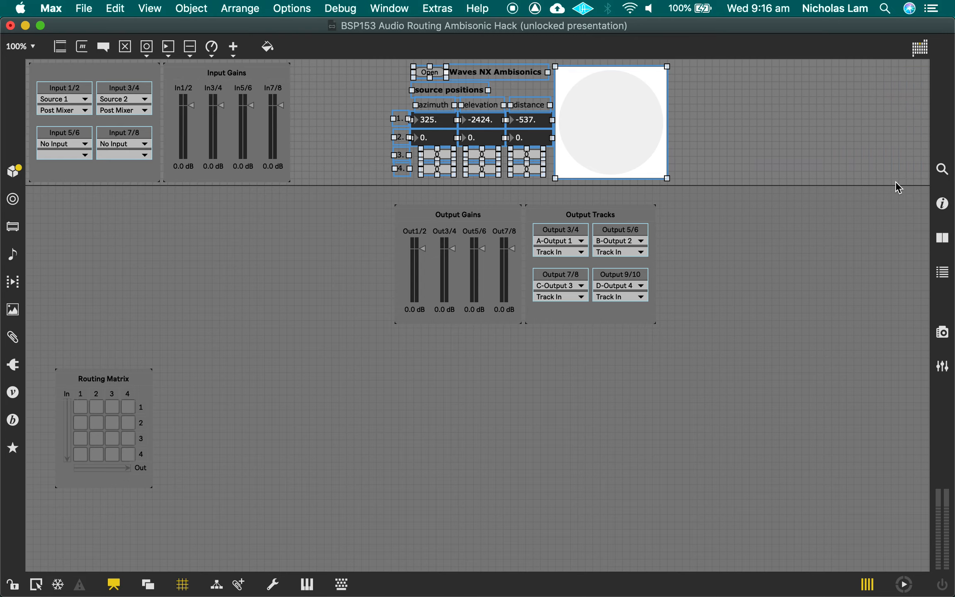
key(shift+Left)
key(shift+Left)
key(shift+Left)
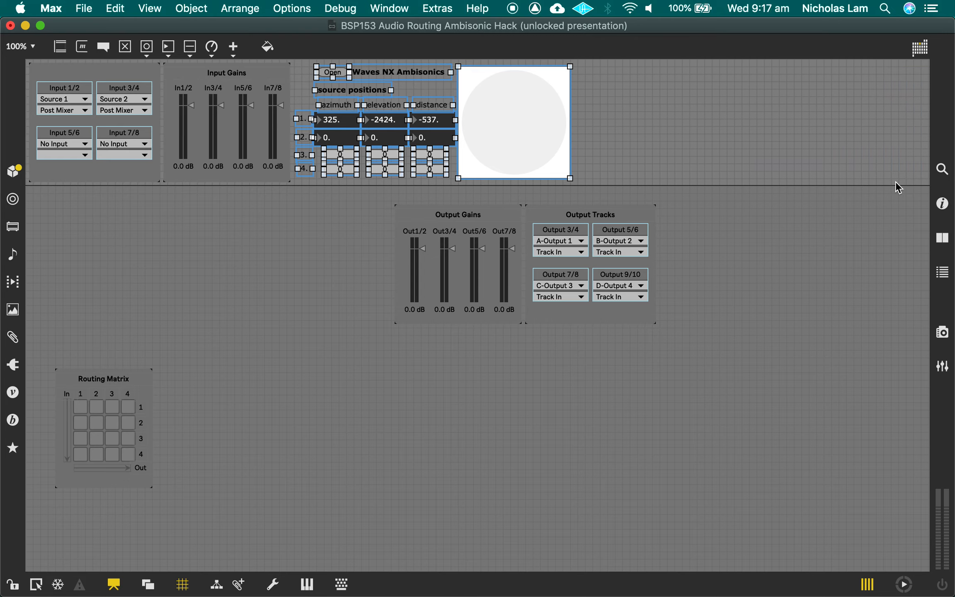
click(371, 223)
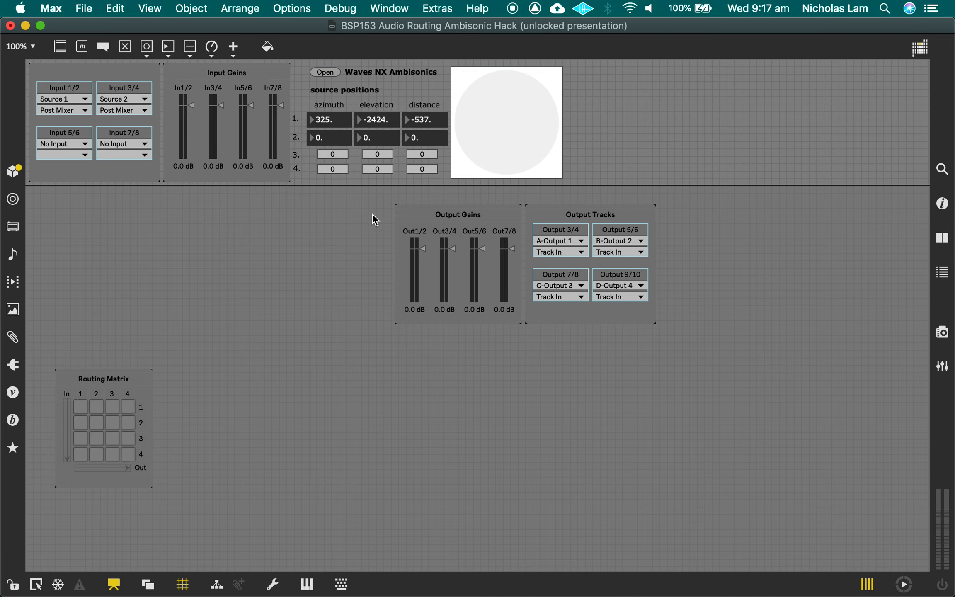
Move the Output Gains and Output Tracks sections together right and up into the device strip, directly beside the circular display.
drag(367, 191, 703, 352)
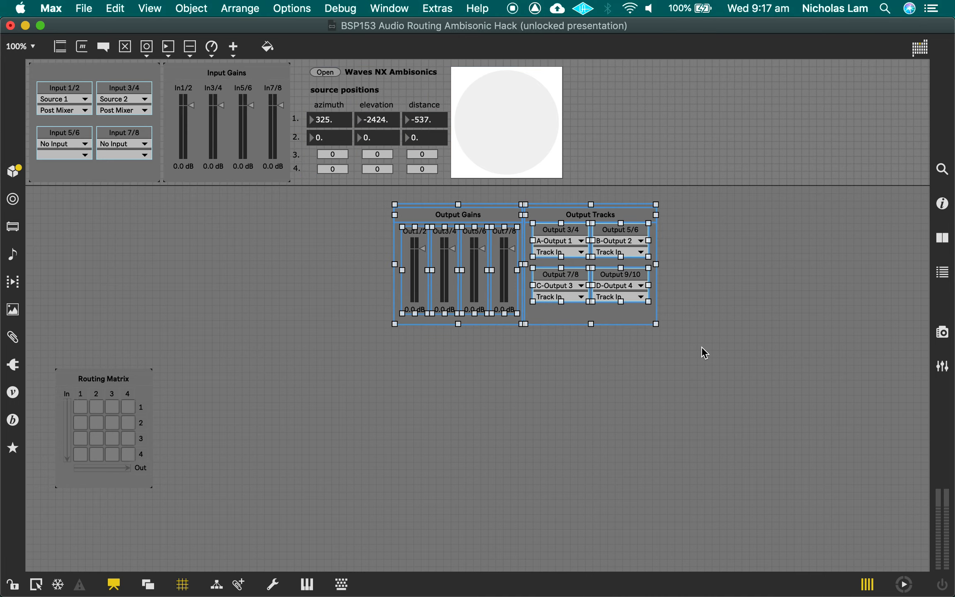
key(shift+Right)
key(shift+Right)
key(shift+Right)
key(shift+Right)
key(shift+Right)
key(shift+Right)
key(shift+Right)
key(shift+Right)
key(shift+Right)
key(shift+Right)
key(shift+Right)
key(shift+Right)
key(shift+Right)
key(shift+Right)
key(shift+Right)
key(shift+Right)
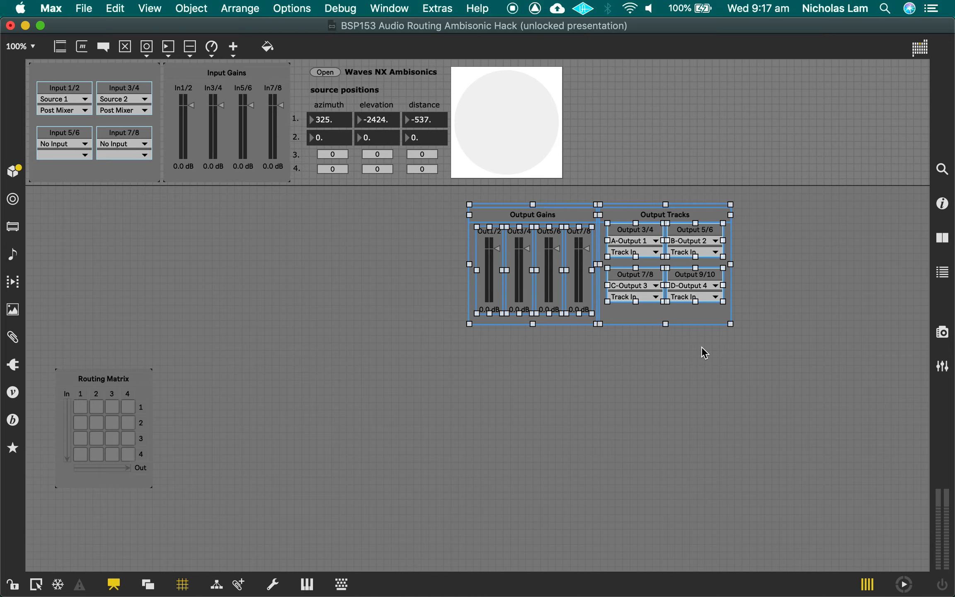
key(shift+Right)
key(shift+Right)
key(shift+Right)
key(shift+Right)
key(shift+Right)
key(shift+Right)
key(shift+Right)
key(shift+Right)
key(shift+Right)
key(shift+Up)
key(shift+Up)
key(shift+Up)
key(shift+Up)
key(shift+Up)
key(shift+Up)
key(shift+Up)
key(shift+Up)
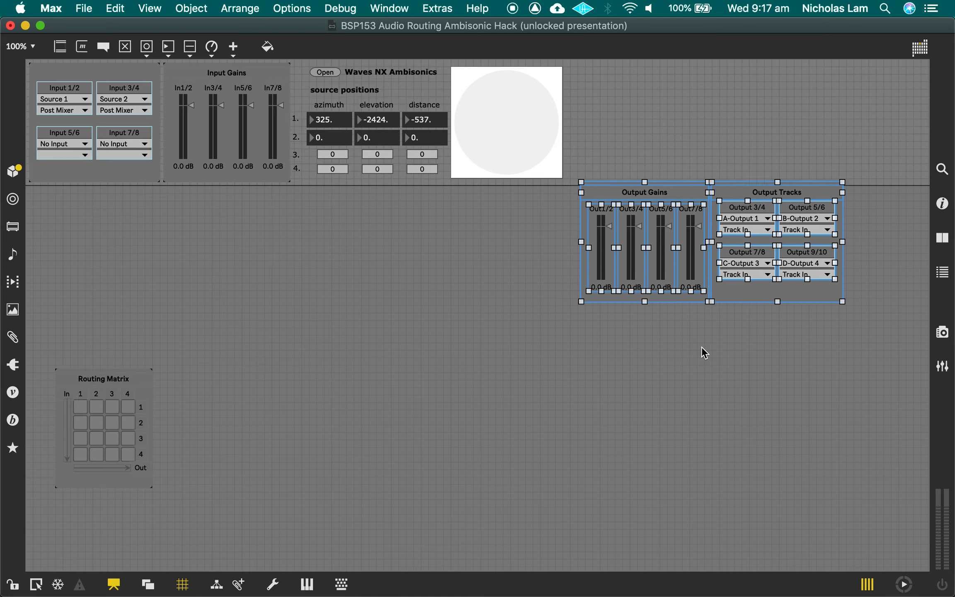
key(shift+Up)
key(shift+Up)
key(shift+Up)
key(shift+Up)
key(shift+Up)
key(shift+Up)
key(shift+Up)
key(shift+Up)
key(shift+Up)
key(shift+Up)
key(shift+Up)
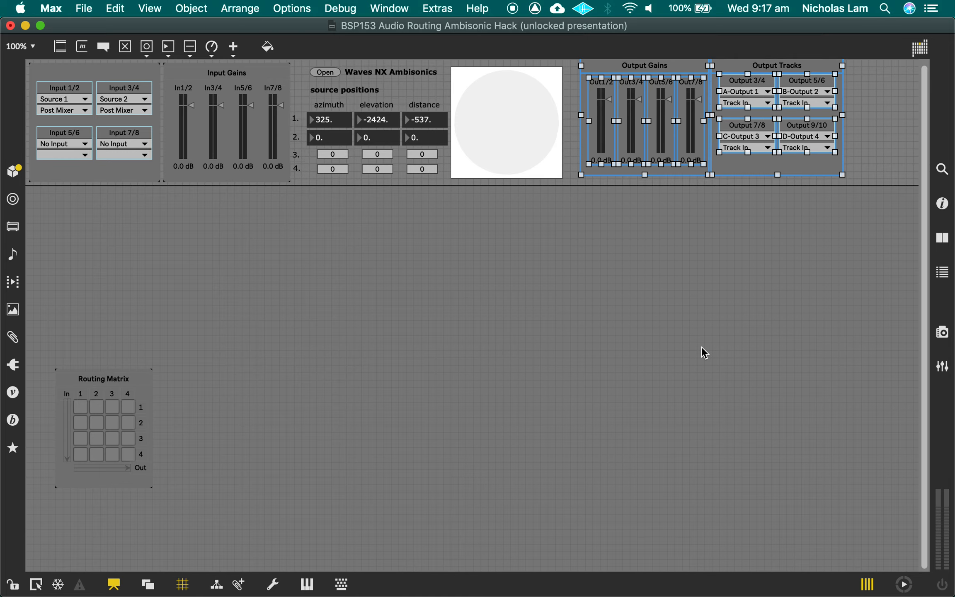
key(shift+Left)
key(shift+Left)
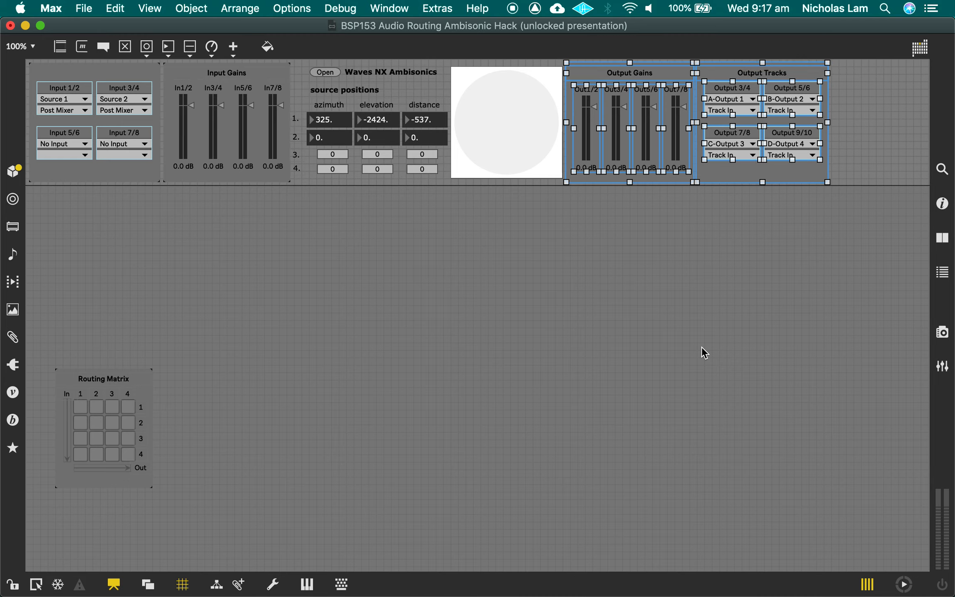
click(703, 352)
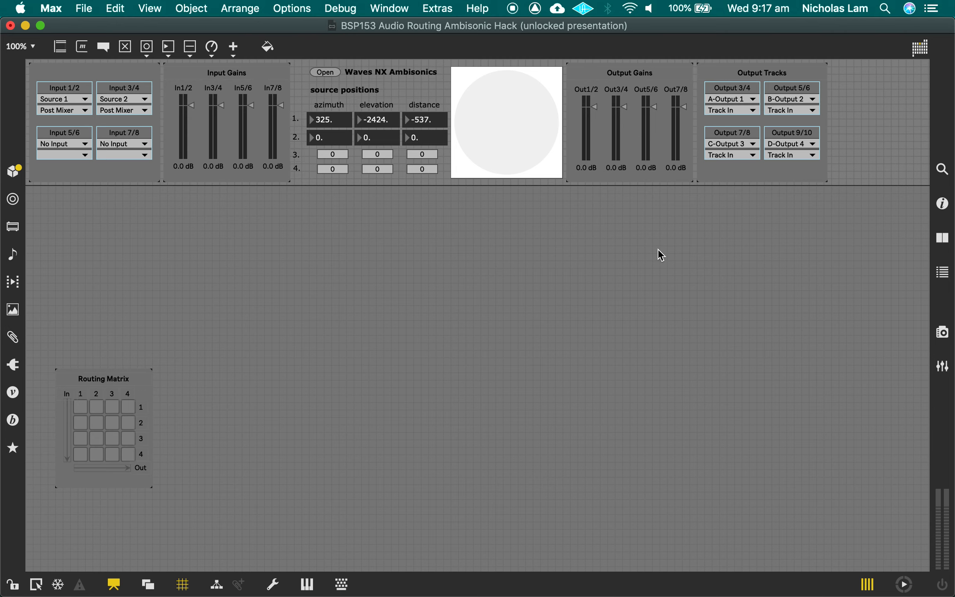
Switch to the patching view, change the setwidth message to 1100, then save and close the device patch.
key(super+alt+e)
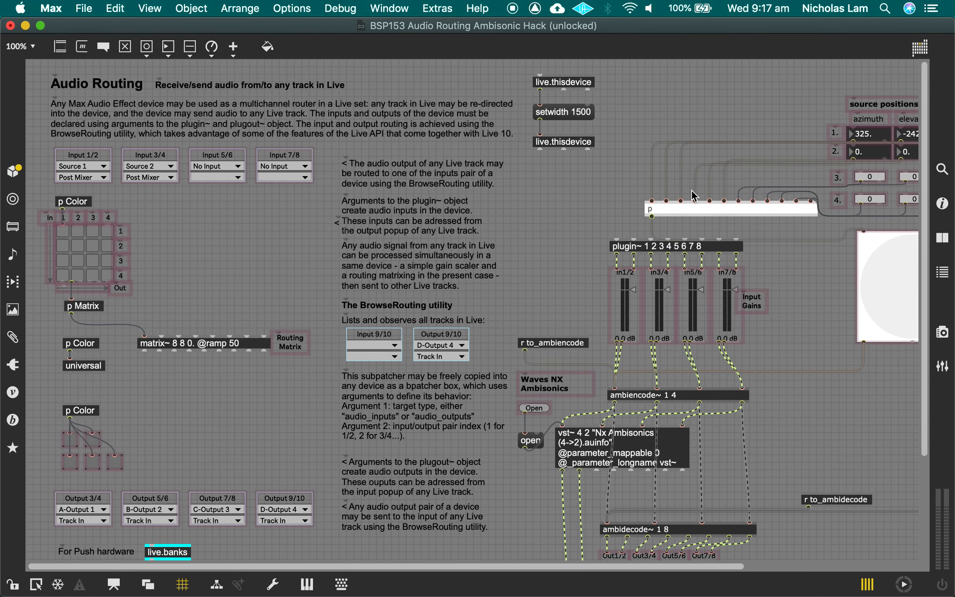
double_click(576, 112)
text(1)
click(583, 226)
key(super+s)
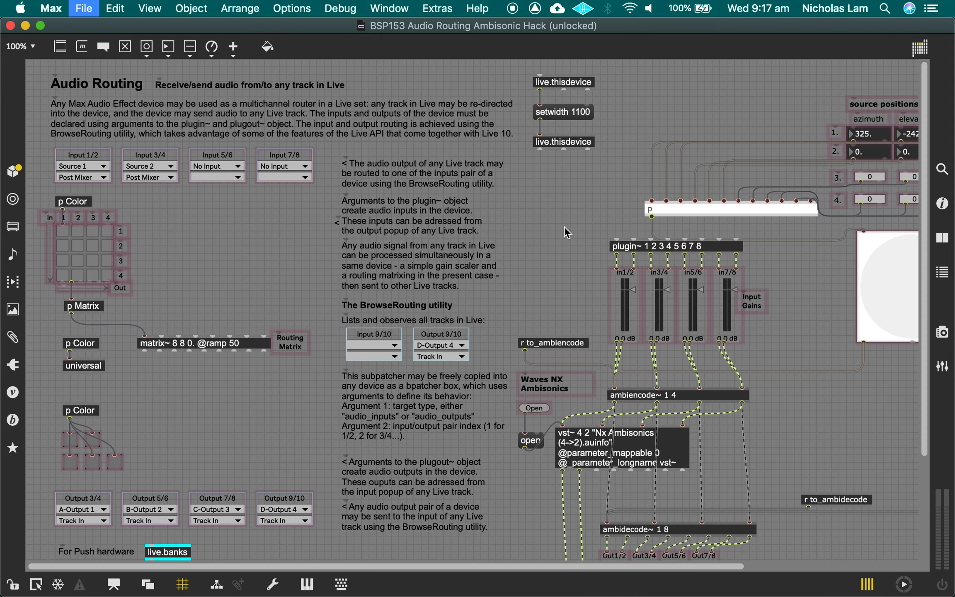
key(super+w)
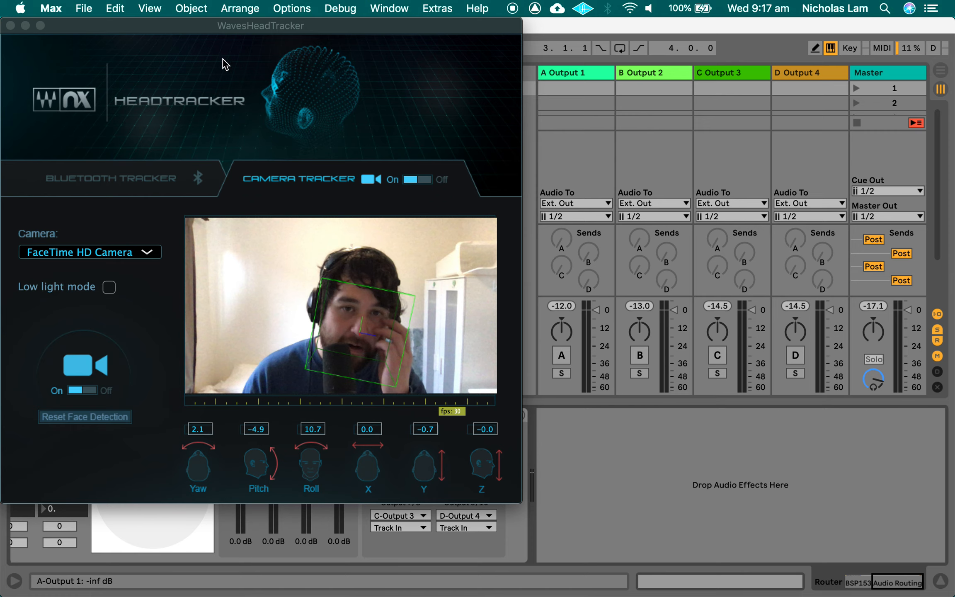
Quit the Waves head tracker and delete the Ambisonic Hack device from the Router track in Live.
click(124, 40)
key(super+q)
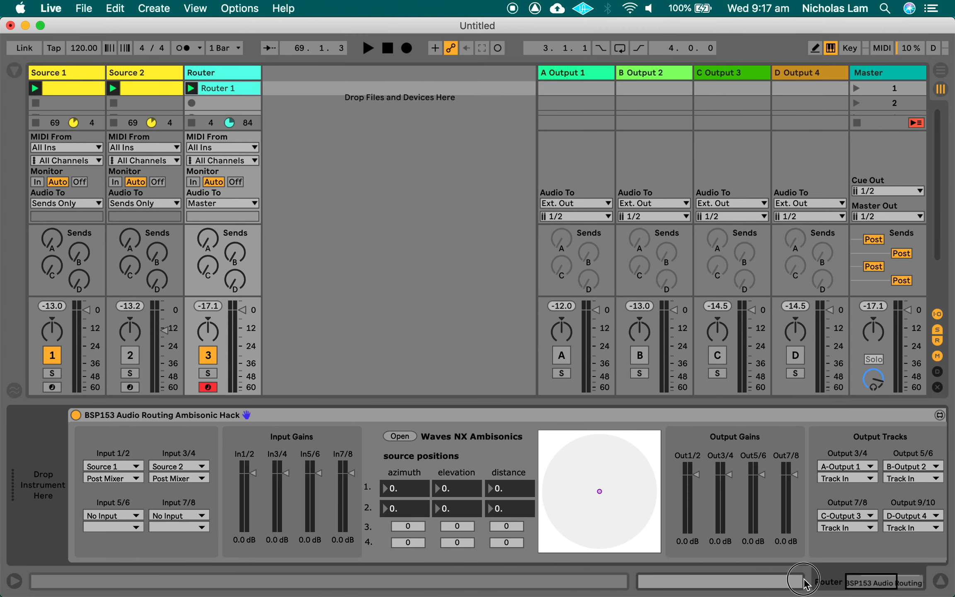
click(882, 580)
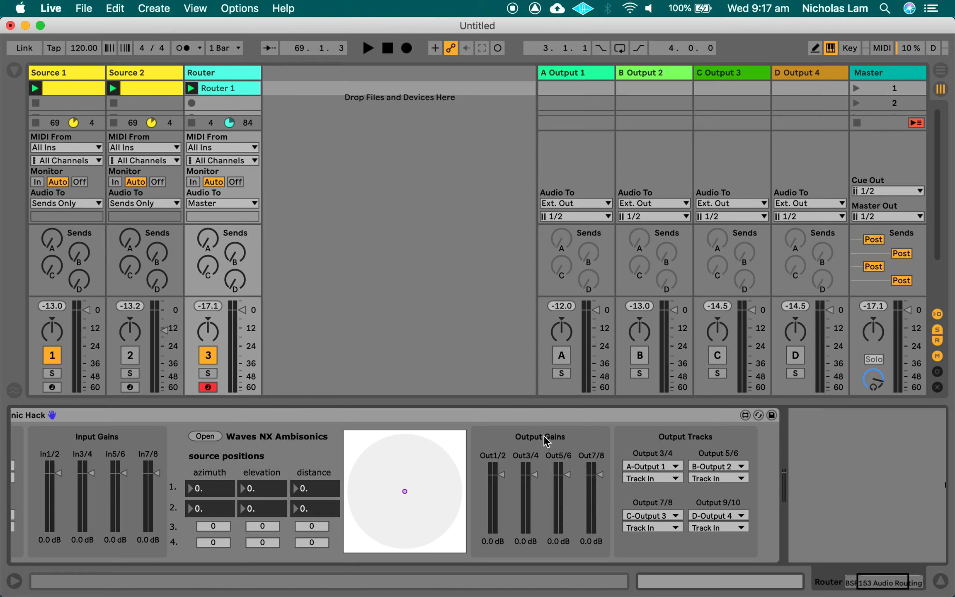
click(540, 416)
key(Delete)
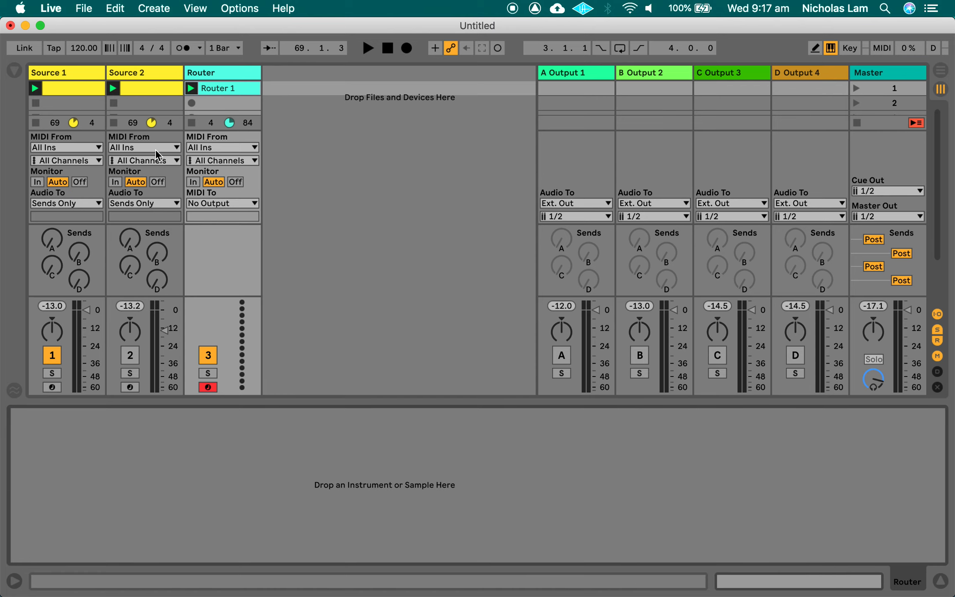
Load BSP153 Audio Routing Ambisonic Hack.amxd from Max for Live onto the Router track and check its Nx Ambisonics plug-in window.
click(13, 73)
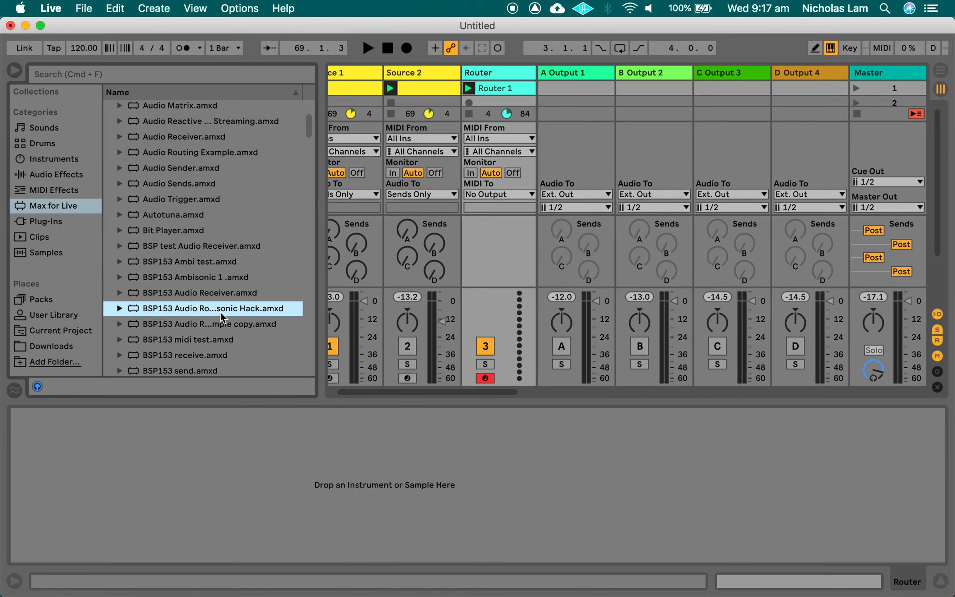
double_click(261, 307)
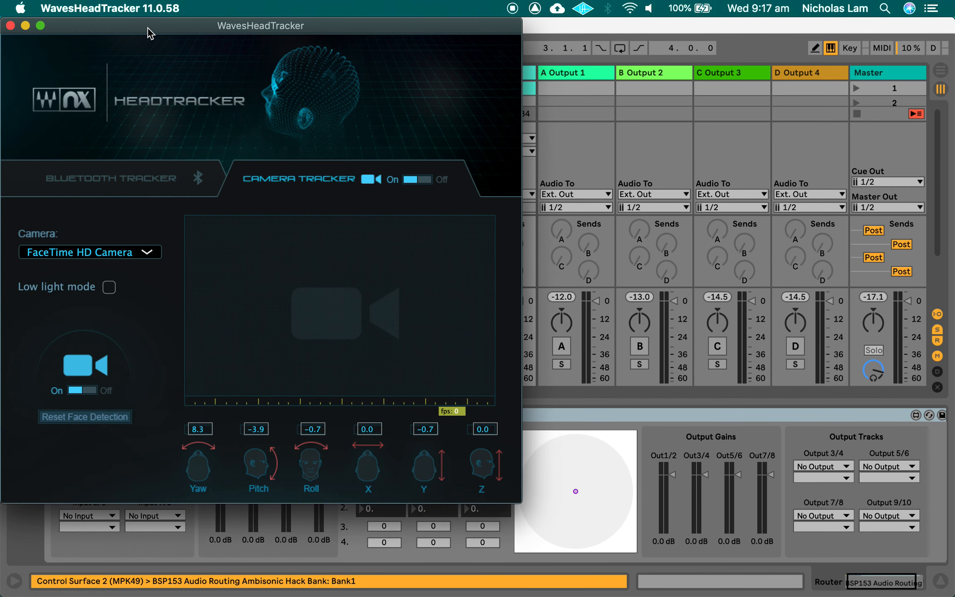
drag(151, 26, 868, 191)
click(384, 436)
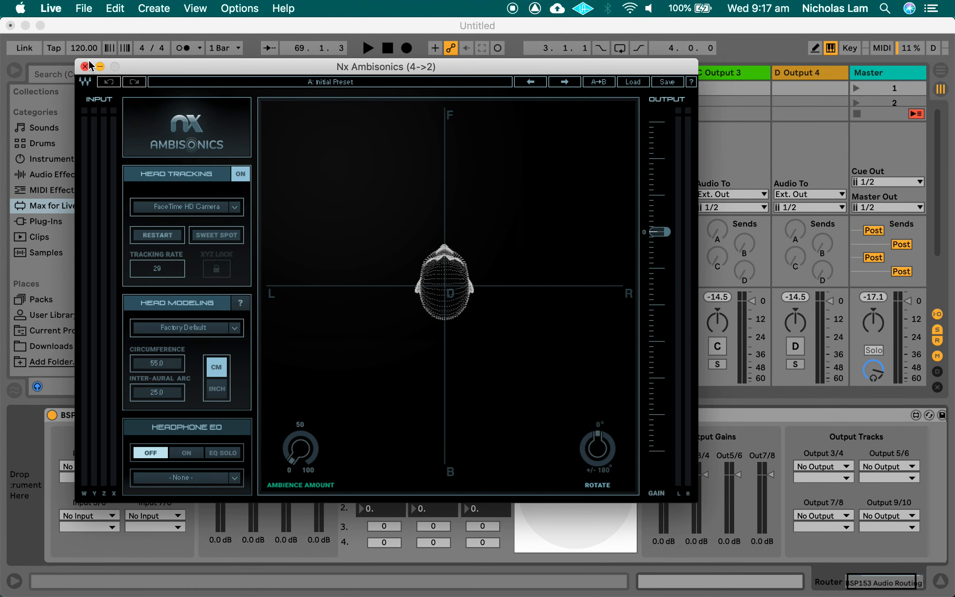
click(100, 67)
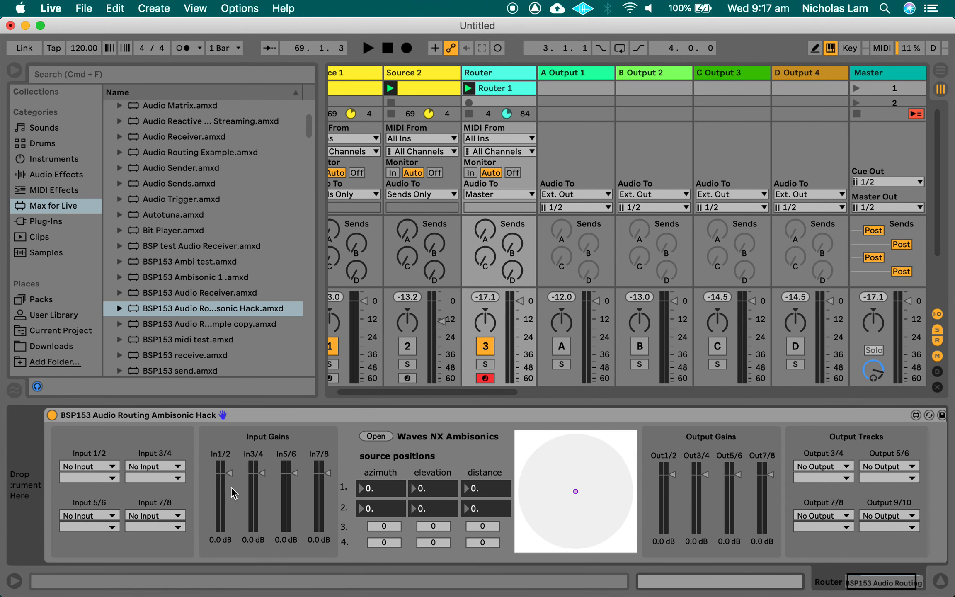
Hide the browser and duplicate the Source 2 track twice.
scroll(373, 319, left, 2)
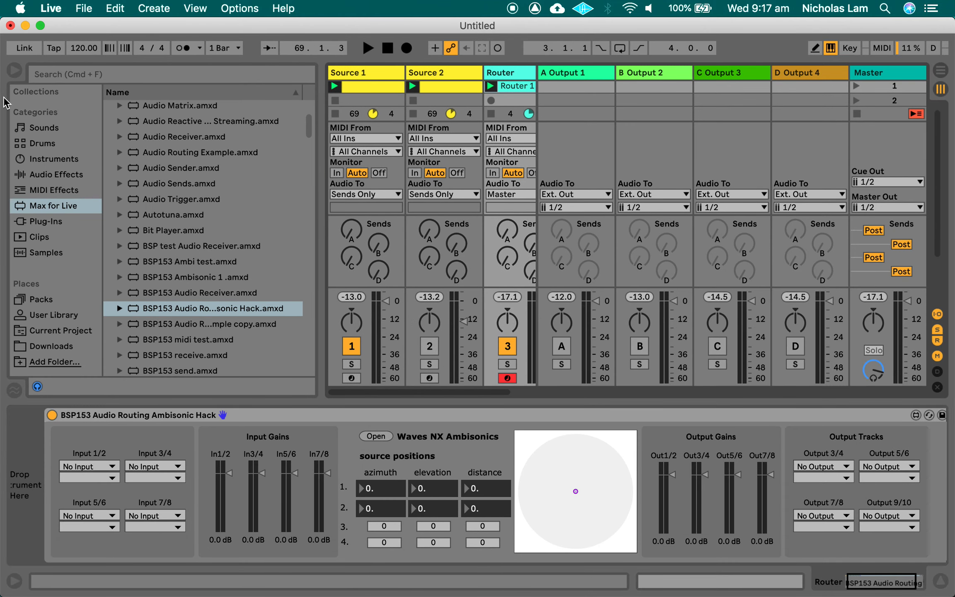
click(16, 76)
click(148, 68)
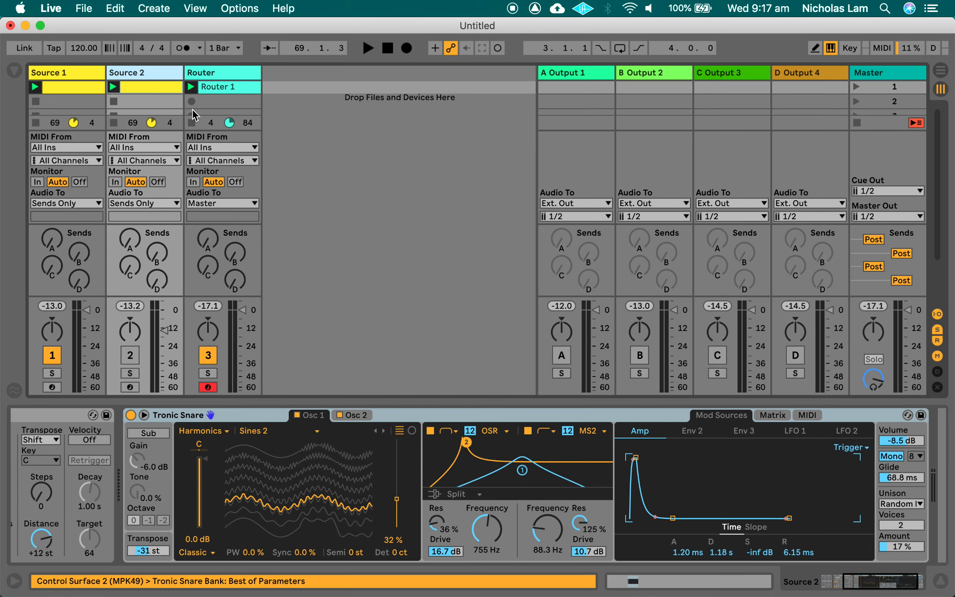
key(super+d)
key(super+d)
Rename the two duplicated tracks as Source 3 and Source 4.
click(219, 71)
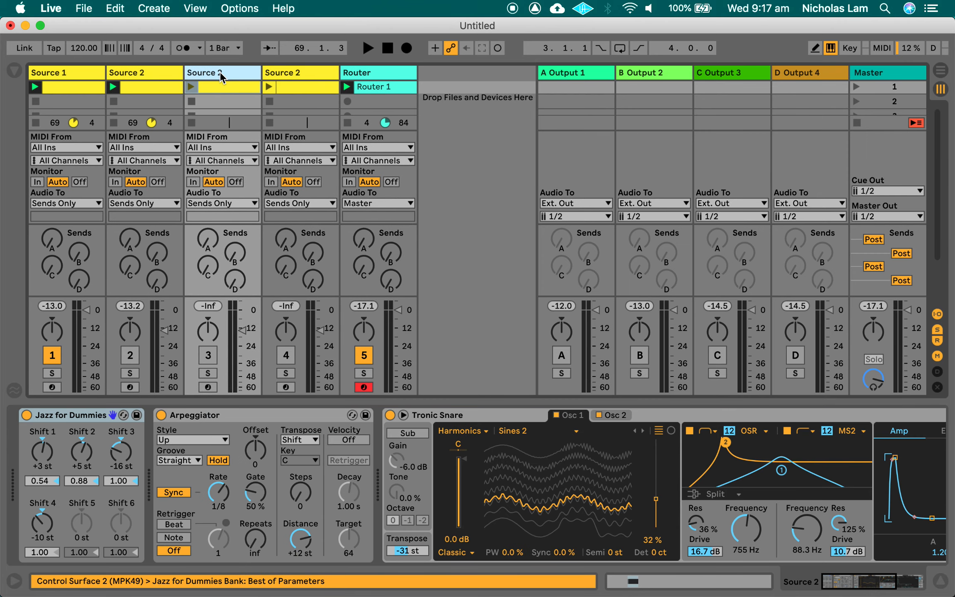
key(super+r)
key(BackSpace)
text(3)
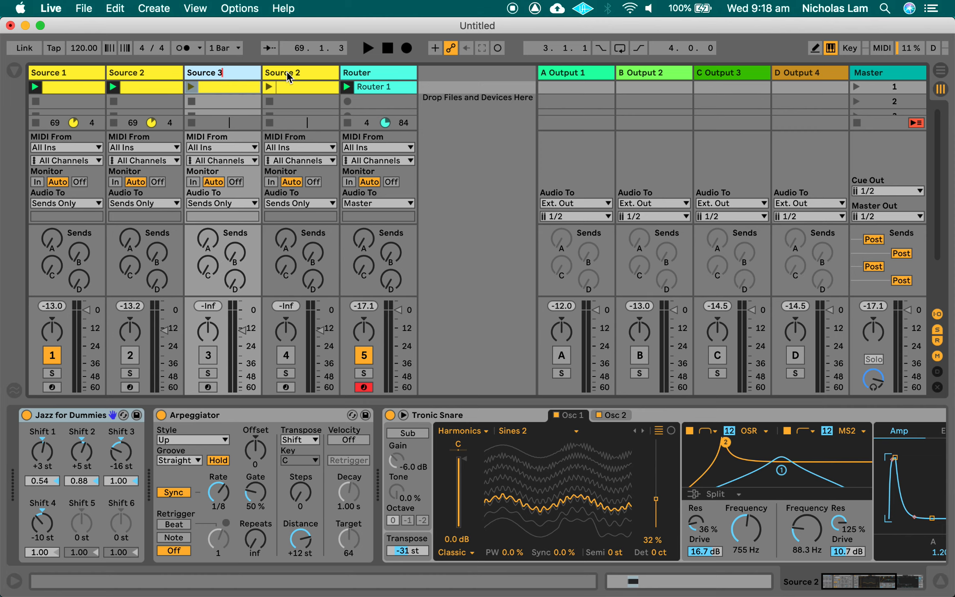
click(289, 75)
key(super+r)
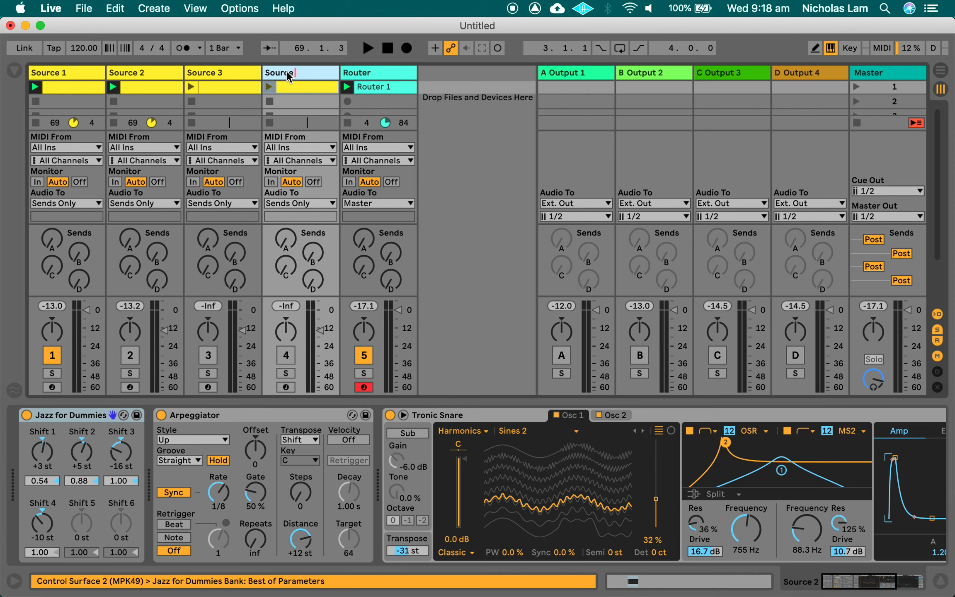
text(4)
key(Return)
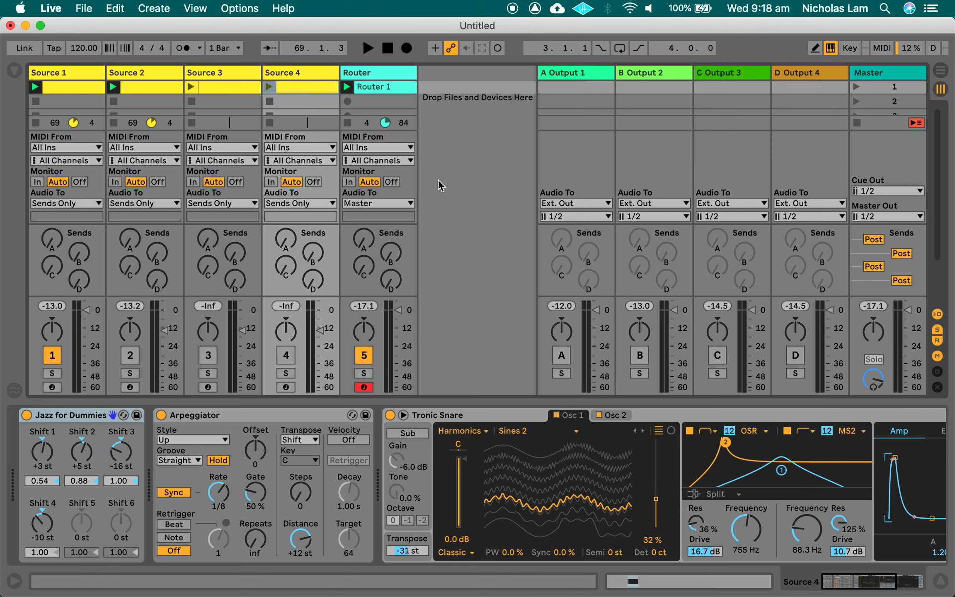
Replace the Source 3 track's instrument with the A Brief History of Chime preset from the Mallets sounds.
click(232, 72)
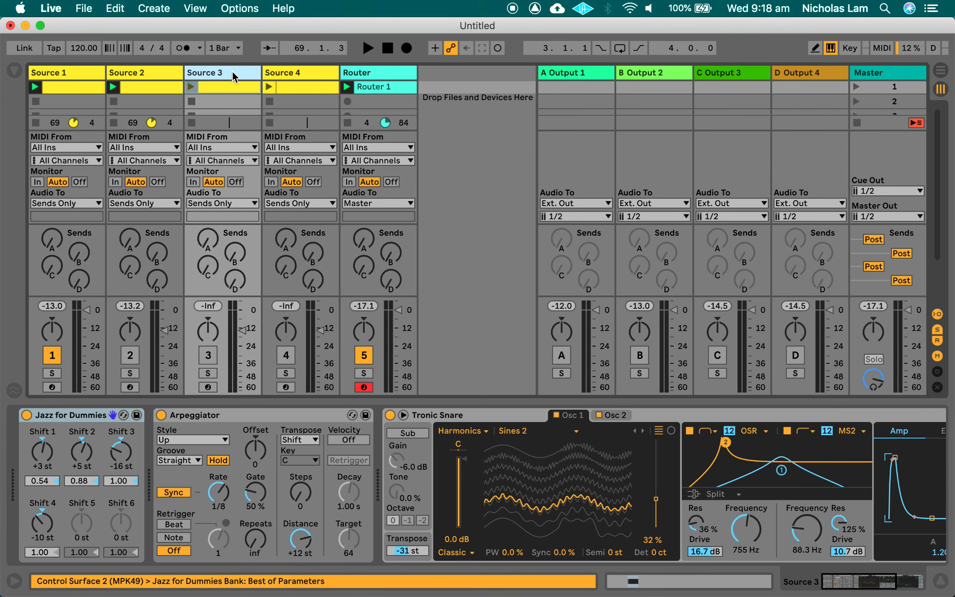
click(15, 71)
click(54, 175)
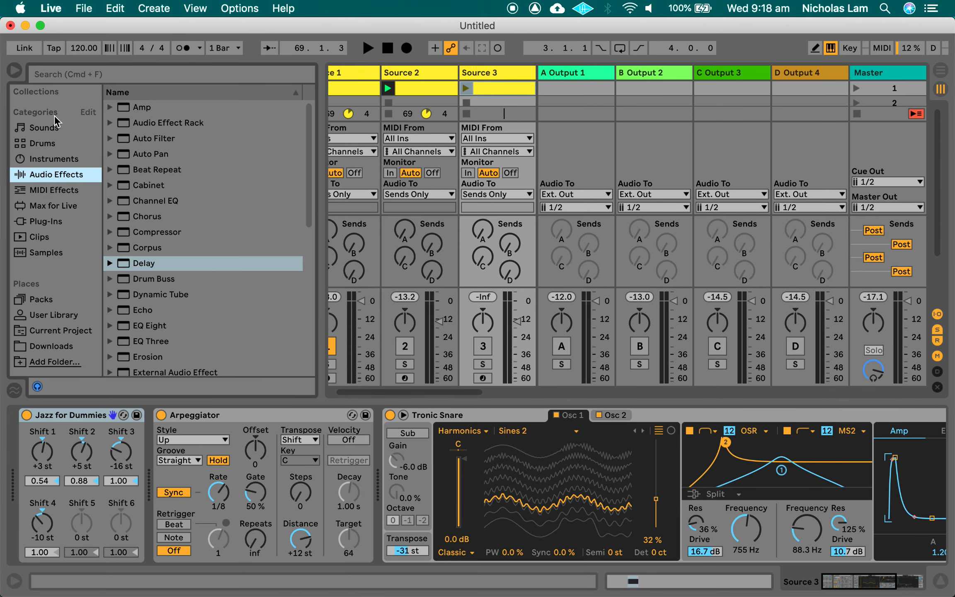
click(50, 127)
click(145, 202)
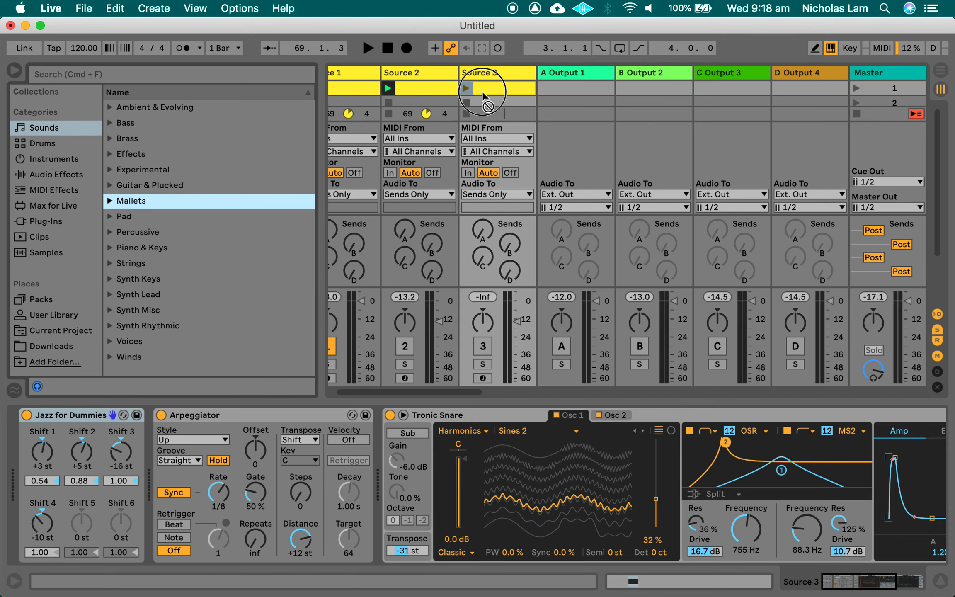
click(110, 201)
drag(476, 94, 476, 94)
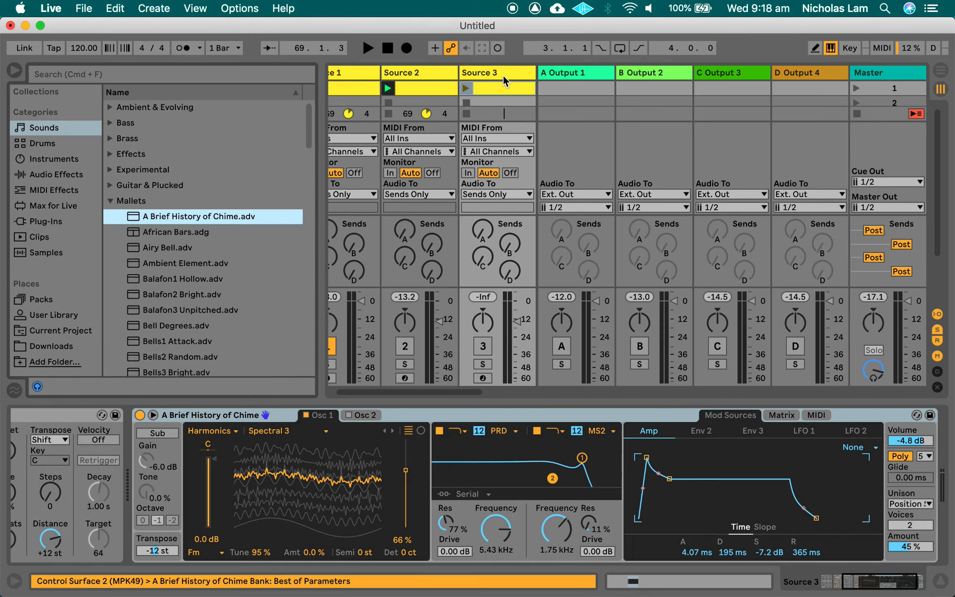
Replace the Source 4 track's instrument with the Banjo preset from the Guitar & Plucked sounds, and hide the browser.
scroll(330, 124, right, 3)
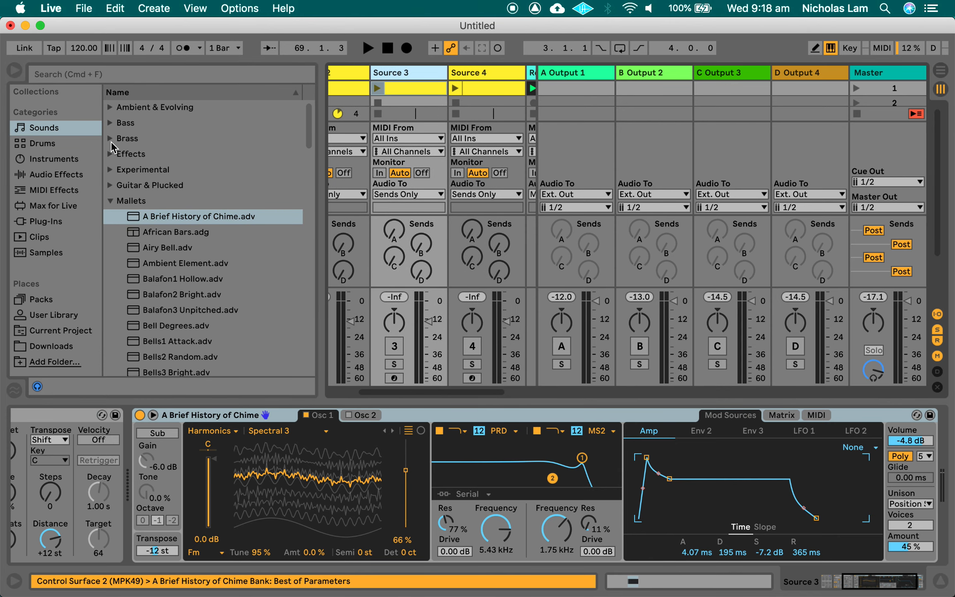
click(111, 185)
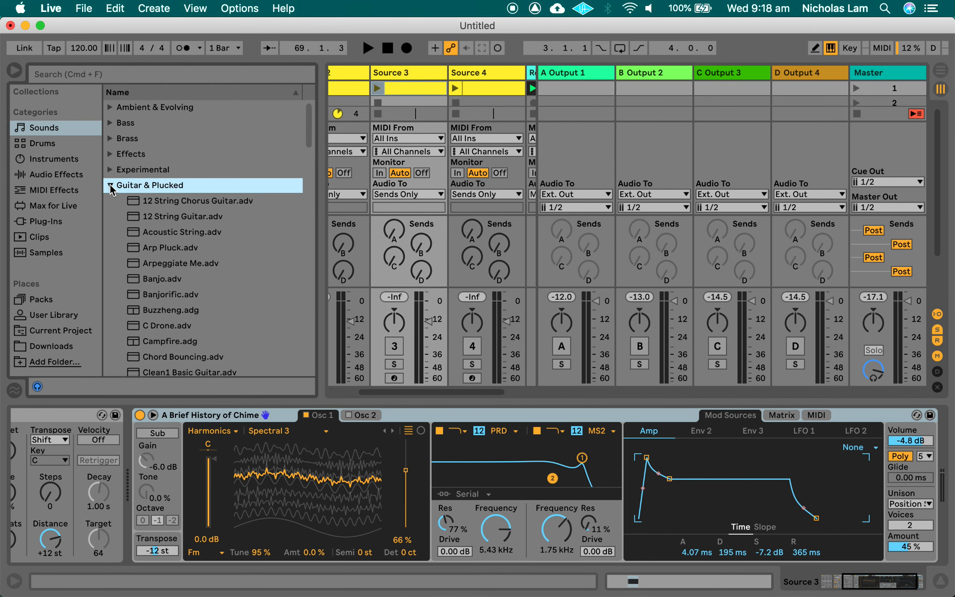
drag(181, 279, 477, 91)
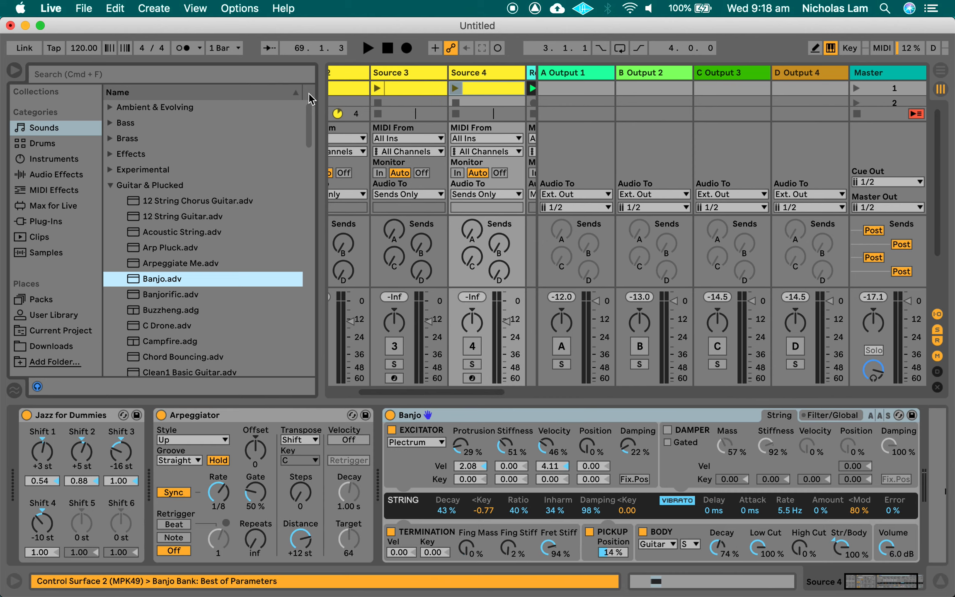
click(10, 75)
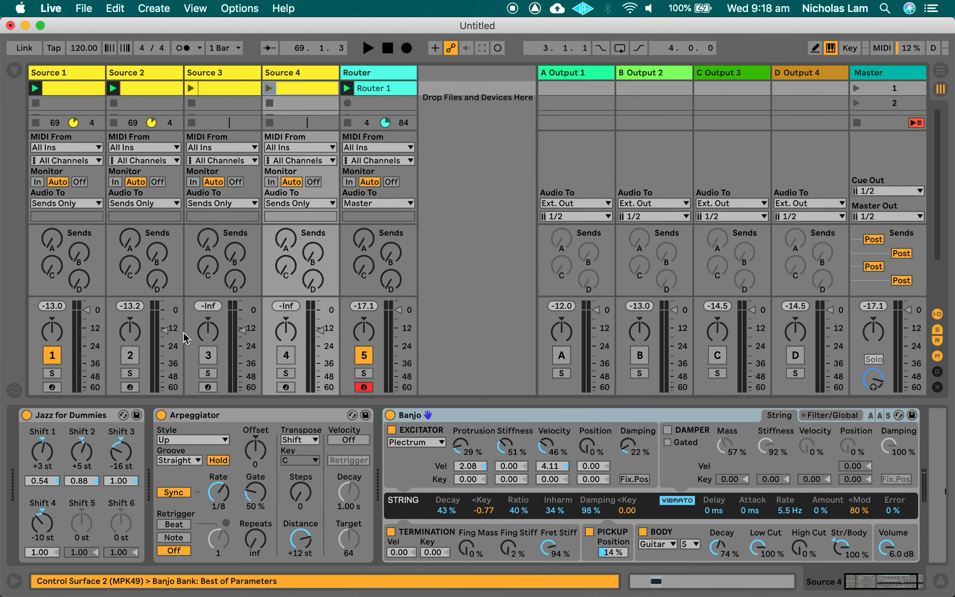
Set the Arpeggiator style on the Source 4 track to Random Once.
click(305, 73)
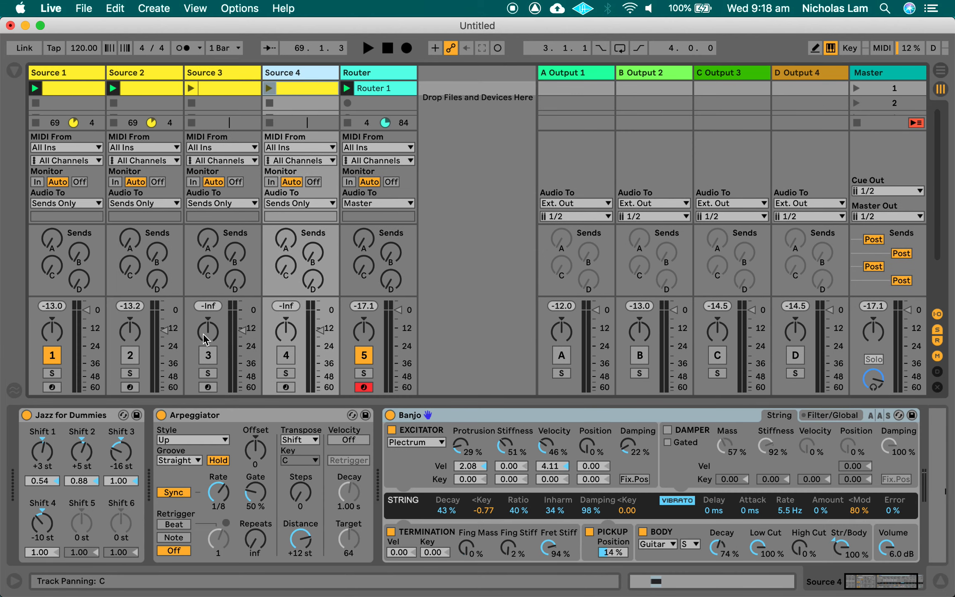
click(203, 440)
click(205, 426)
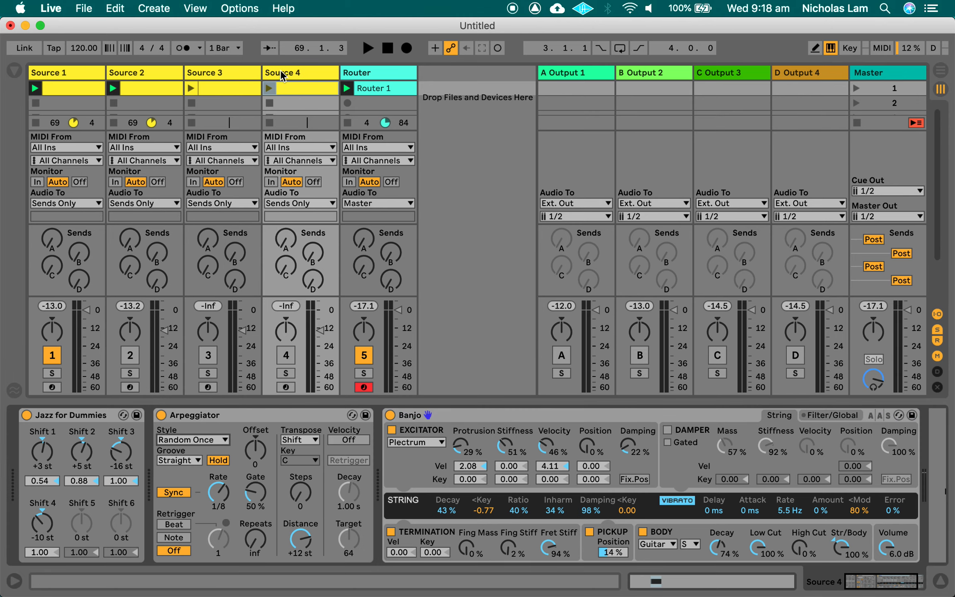
Set the Arpeggiator style on the Source 3 track to Thumb UpDown.
click(220, 74)
scroll(98, 441, right, 5)
scroll(98, 441, left, 8)
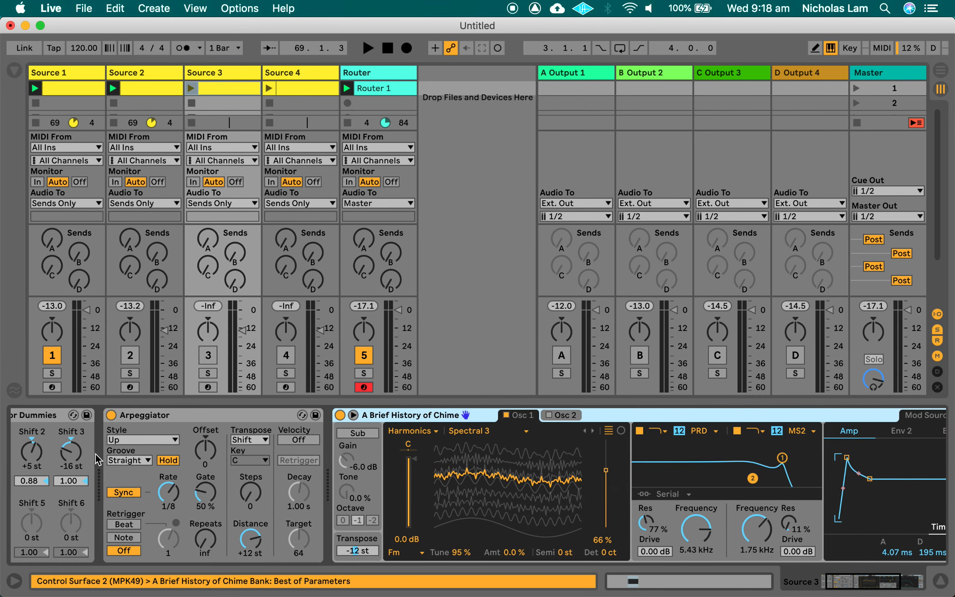
click(202, 440)
click(189, 366)
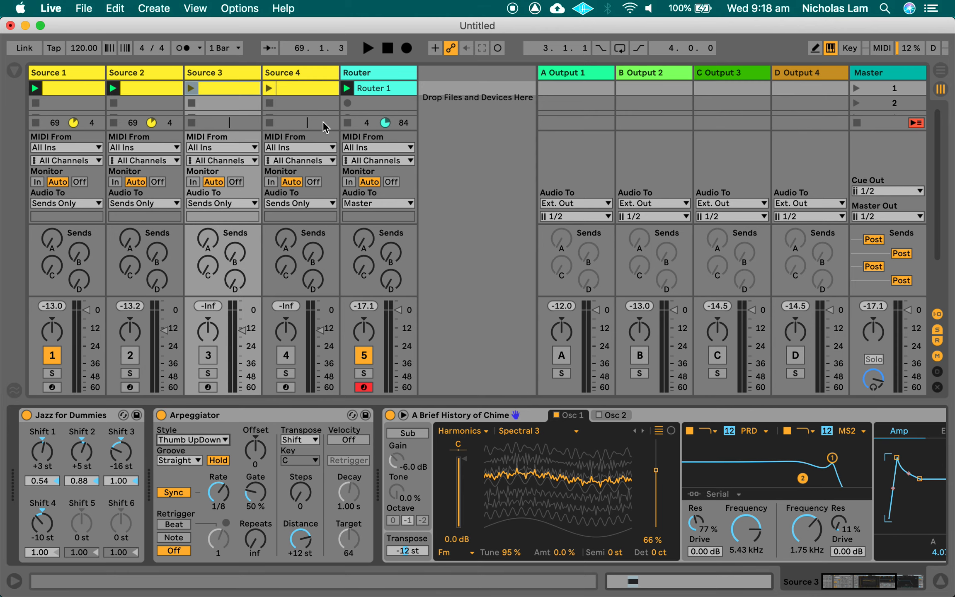
Select the Router track to show its Ambisonic Hack device and launch scene 1 to play all sources.
click(375, 73)
click(859, 89)
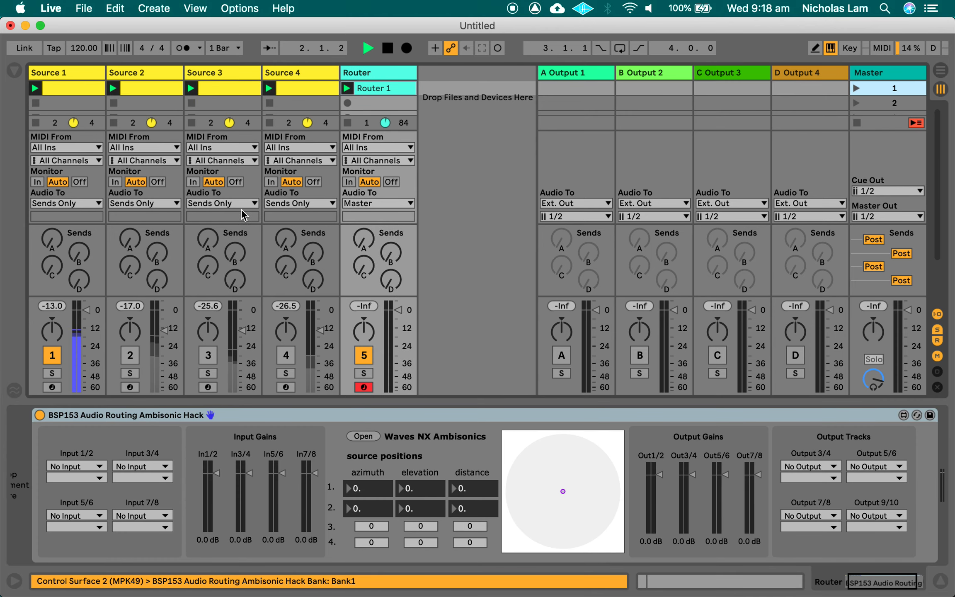
Activate the Source 2, Source 3 and Source 4 tracks.
click(131, 356)
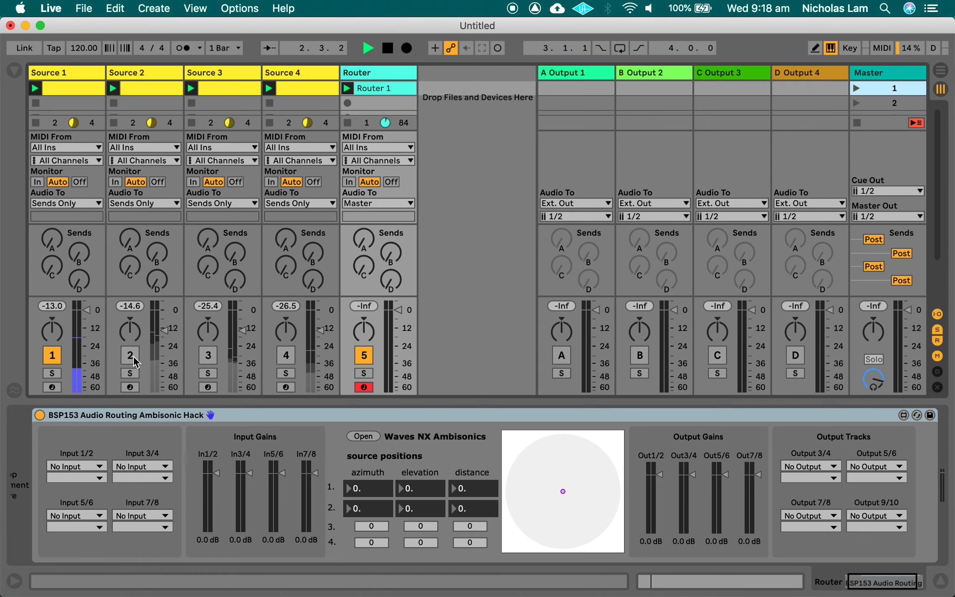
click(209, 356)
click(286, 355)
Set the distance of sources 1 and 2 to 1 in the Ambisonic Hack device.
click(349, 451)
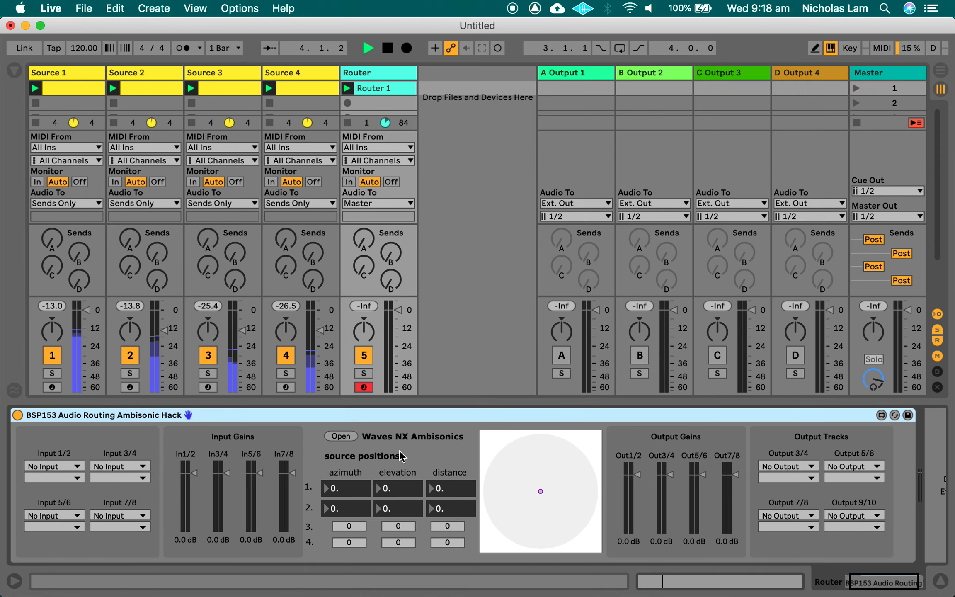
click(461, 488)
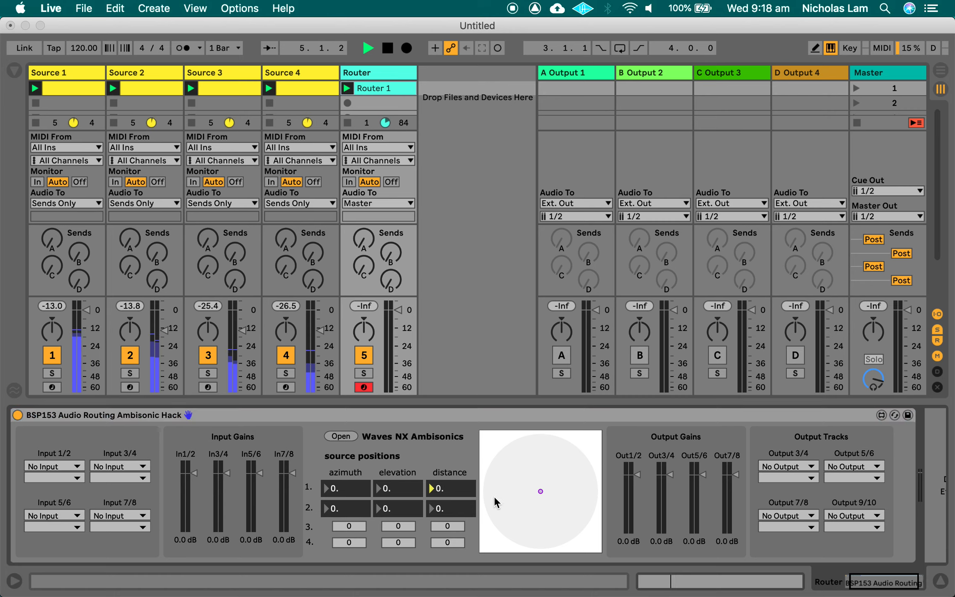
text(1)
key(Return)
click(439, 509)
text(1)
key(Return)
key(Return)
Set the distance of sources 3 and 4 to 1.
click(444, 543)
text(1)
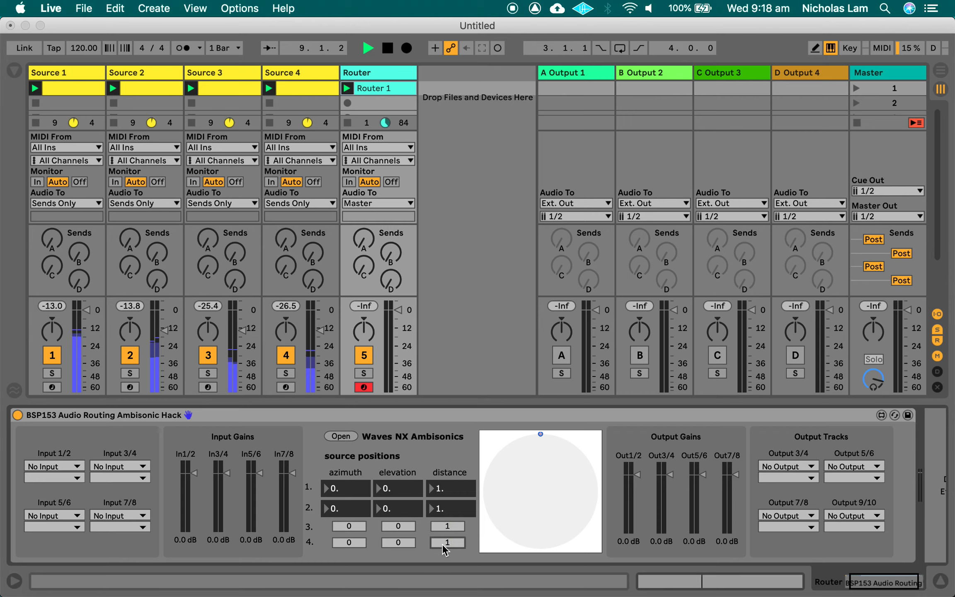
click(447, 526)
text(238)
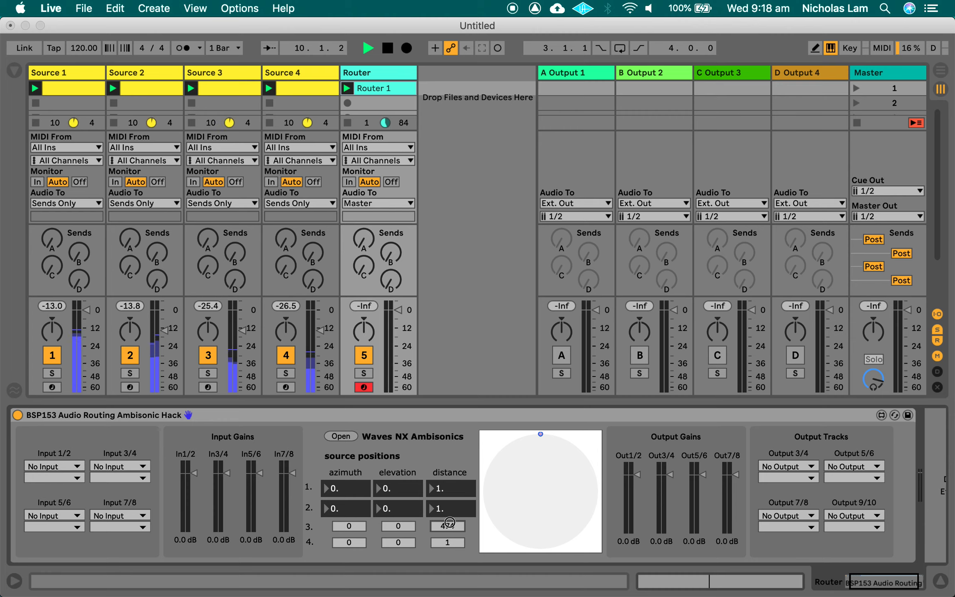
drag(458, 531, 462, 542)
click(453, 525)
text(1)
Try an azimuth of 395 for source 3 and 473 for source 4, and raise source 3's elevation.
mouse_move(349, 522)
mouse_down()
mouse_move(361, 524)
mouse_move(357, 531)
mouse_up()
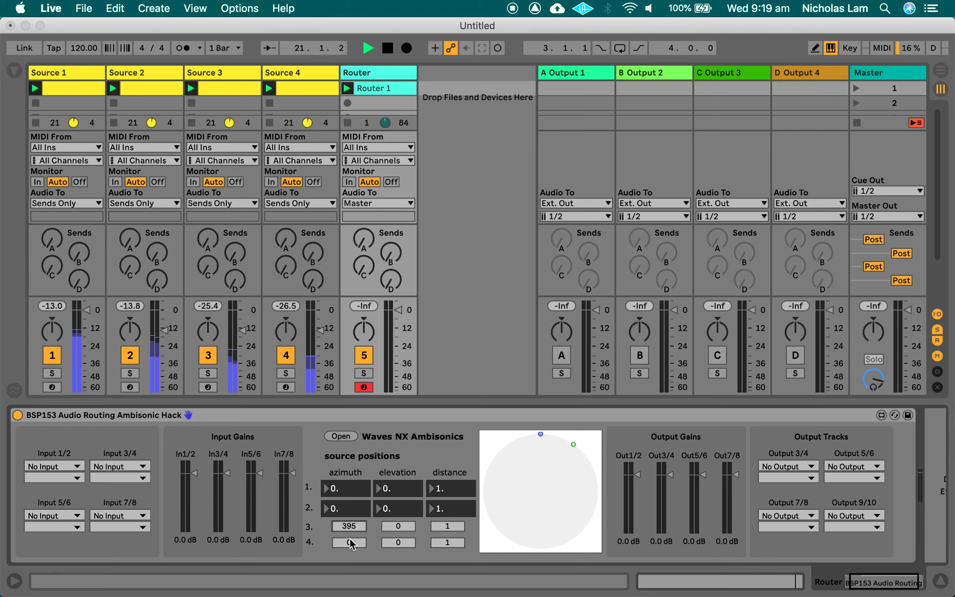
drag(349, 543, 351, 535)
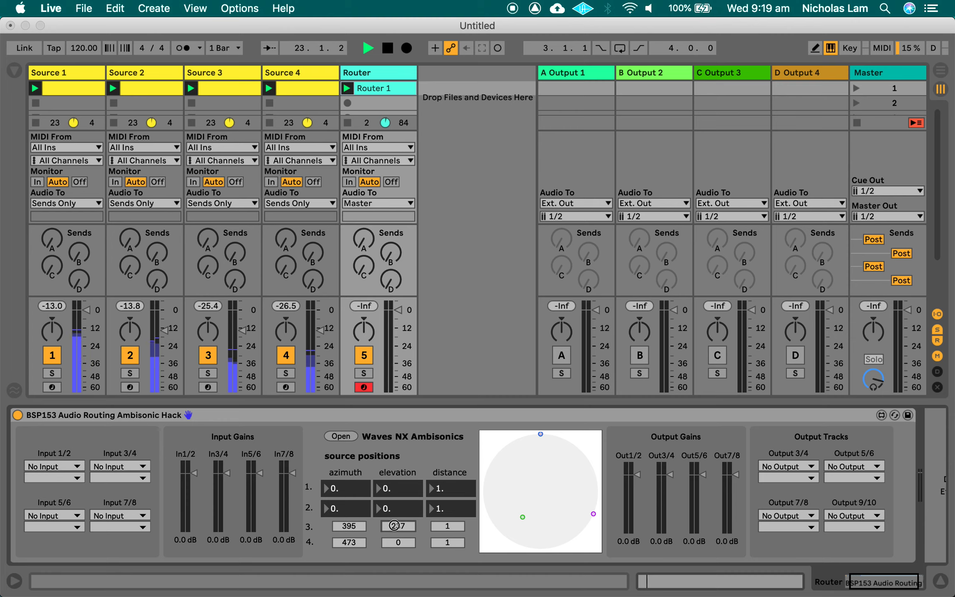
drag(395, 523, 395, 519)
Reset the azimuth, elevation and distance values of sources 3 and 4 to 0.
text(0)
click(359, 527)
text(0)
key(Return)
click(357, 543)
text(0)
key(Return)
click(399, 543)
text(0)
key(Return)
click(448, 526)
text(0)
key(Return)
Open the BSP153 Audio Routing Ambisonic Hack device in Max for editing and show its patching view.
scroll(352, 508, left, 5)
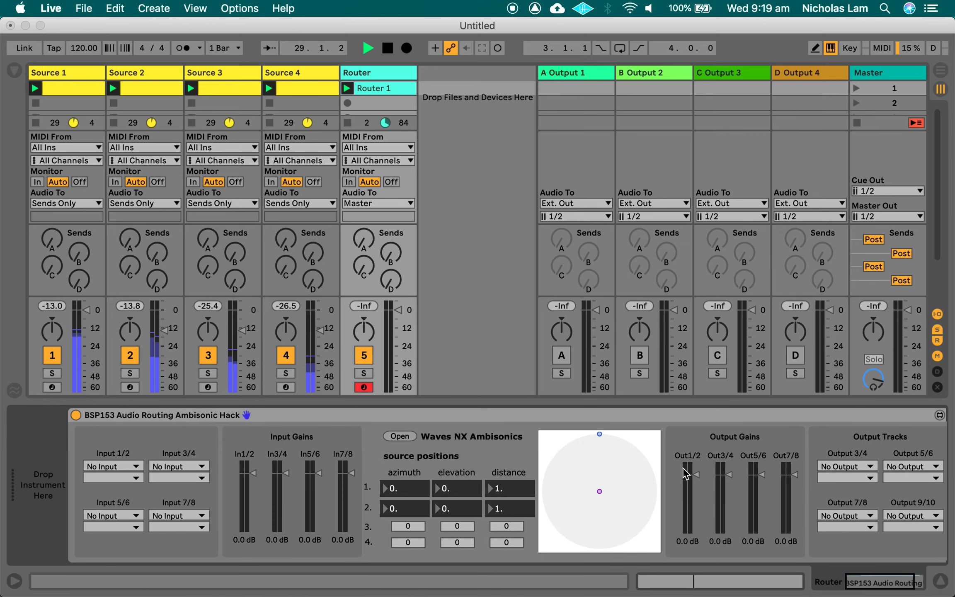
scroll(684, 460, right, 8)
click(843, 415)
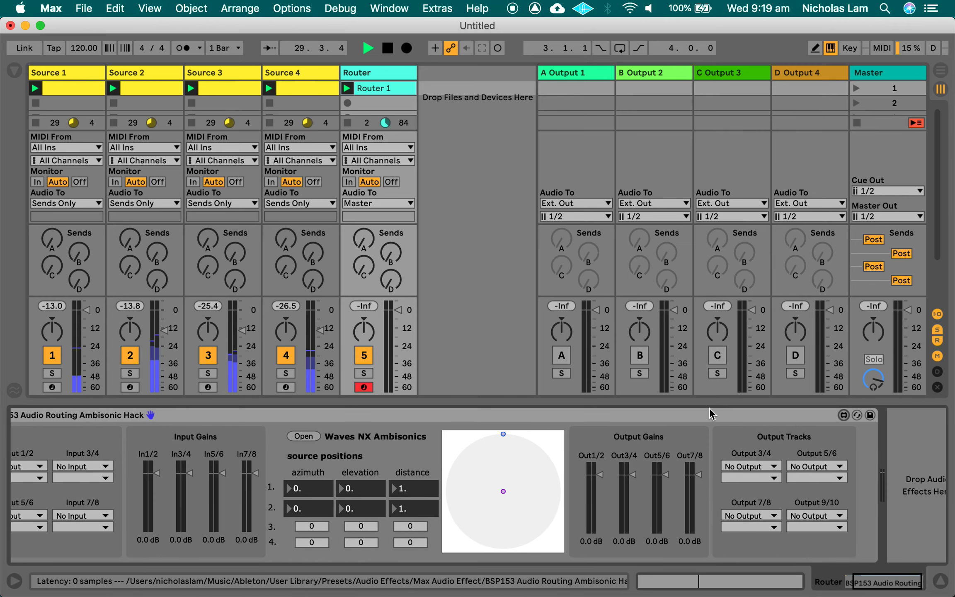
key(super+alt+e)
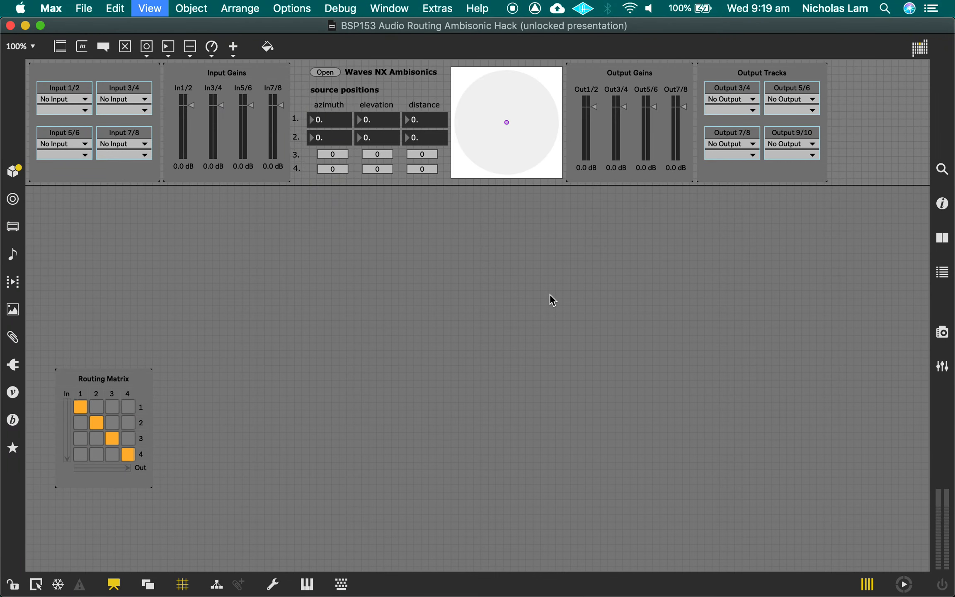
scroll(578, 305, right, 10)
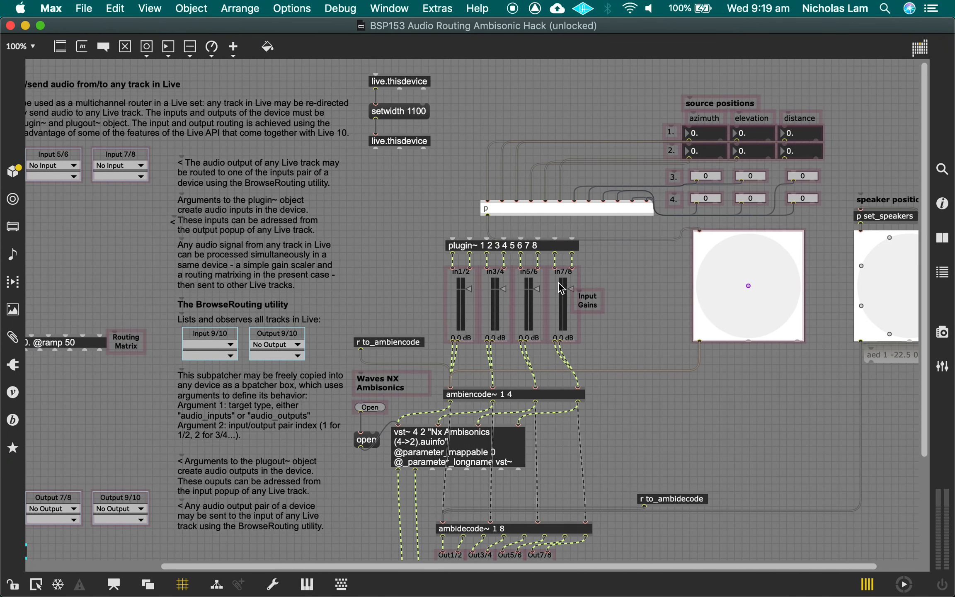
Replace the six number boxes of sources 3 and 4 with duplicates of the source 1 and 2 boxes.
drag(780, 213, 659, 178)
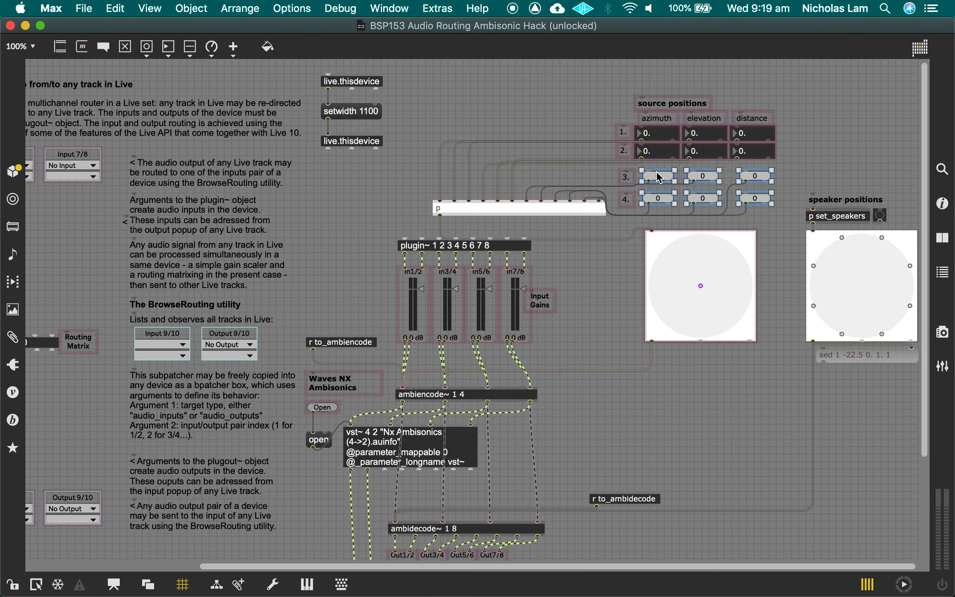
key(Delete)
drag(789, 186, 632, 118)
click(662, 158)
drag(662, 157, 662, 203)
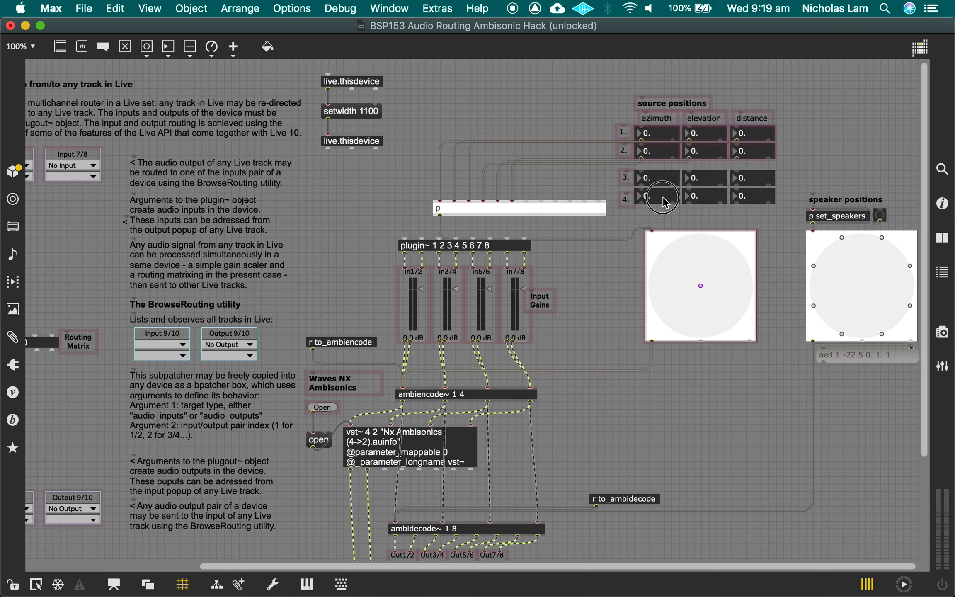
Connect the six new source 3 and 4 number boxes to the remaining inlets of the p subpatcher, and save the patch.
drag(757, 213, 571, 203)
click(649, 203)
drag(693, 204, 585, 202)
right_click(620, 207)
key(Escape)
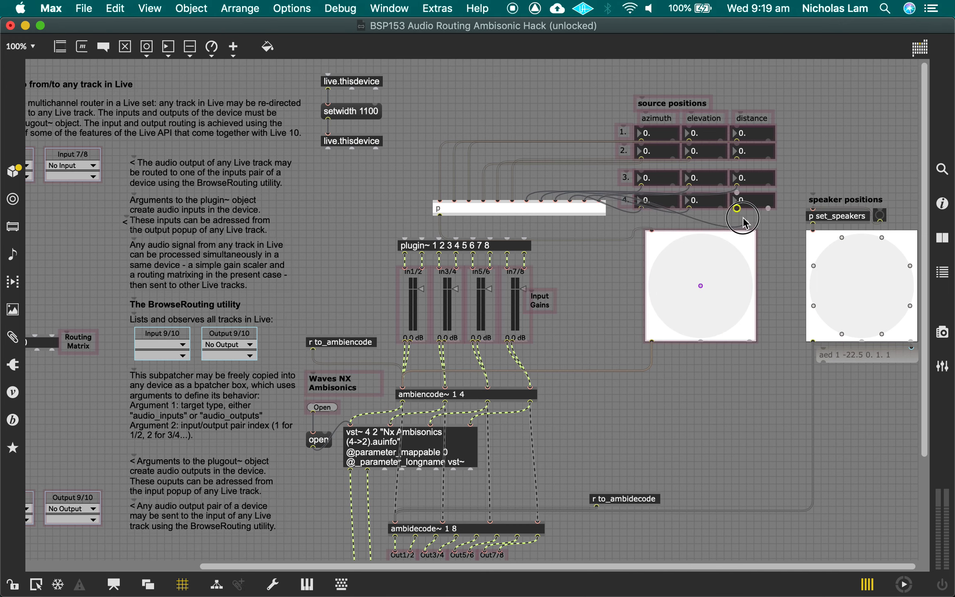
drag(743, 222, 744, 224)
key(super+s)
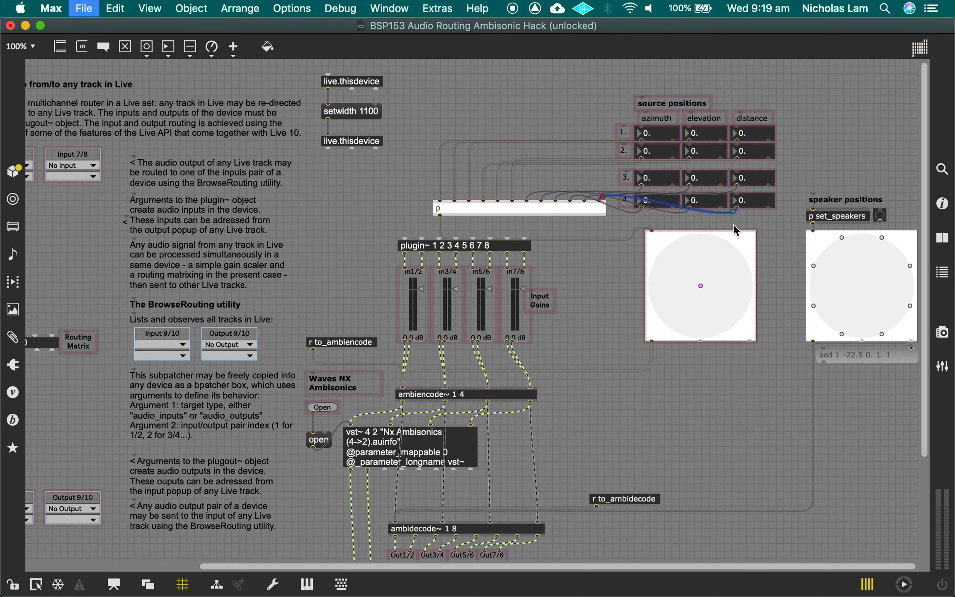
Place the six new number boxes under the source 2 row in the presentation layout.
key(super+alt+e)
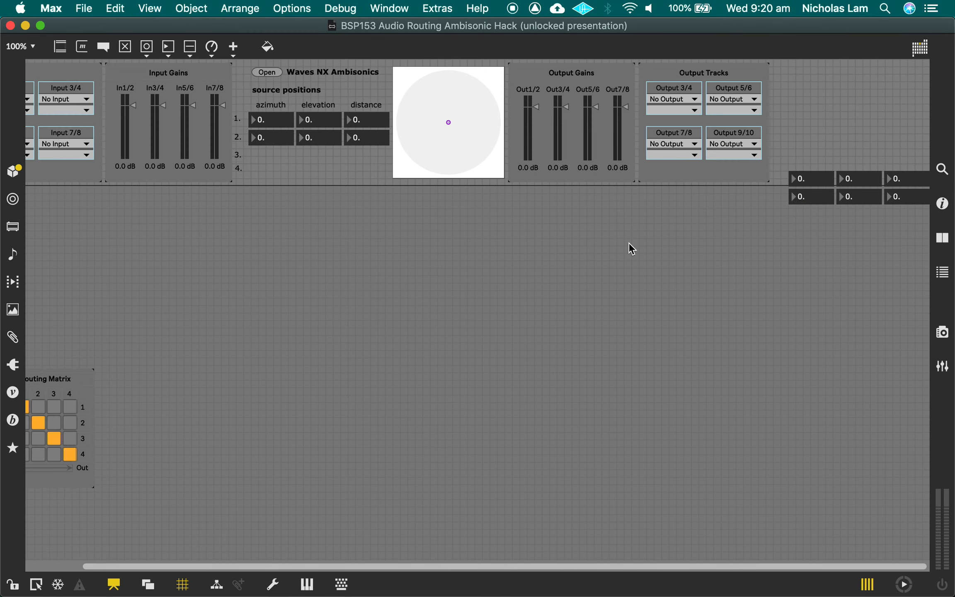
drag(784, 133, 898, 240)
drag(899, 198, 366, 178)
Nudge the six new number boxes into line with the columns above, directly below the source 2 row.
key(super+equal)
key(shift+Up)
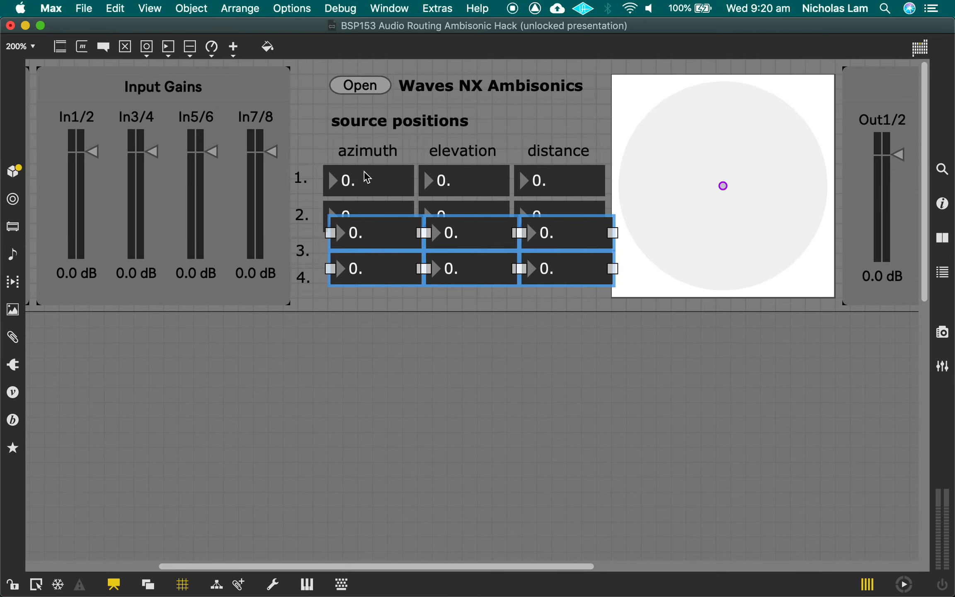
key(shift+Down)
key(Left)
key(Left)
key(Left)
key(Left)
key(Left)
key(Left)
key(Left)
key(Up)
key(Up)
key(Up)
key(Up)
key(Up)
key(Up)
key(Up)
key(Up)
key(Up)
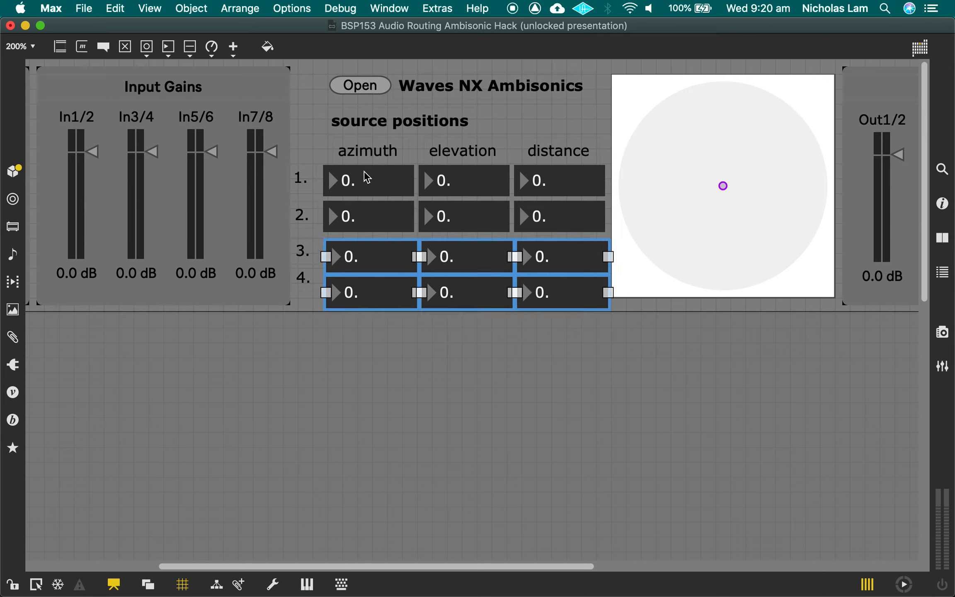
key(Up)
key(Up)
key(Up)
key(Up)
key(Left)
key(Left)
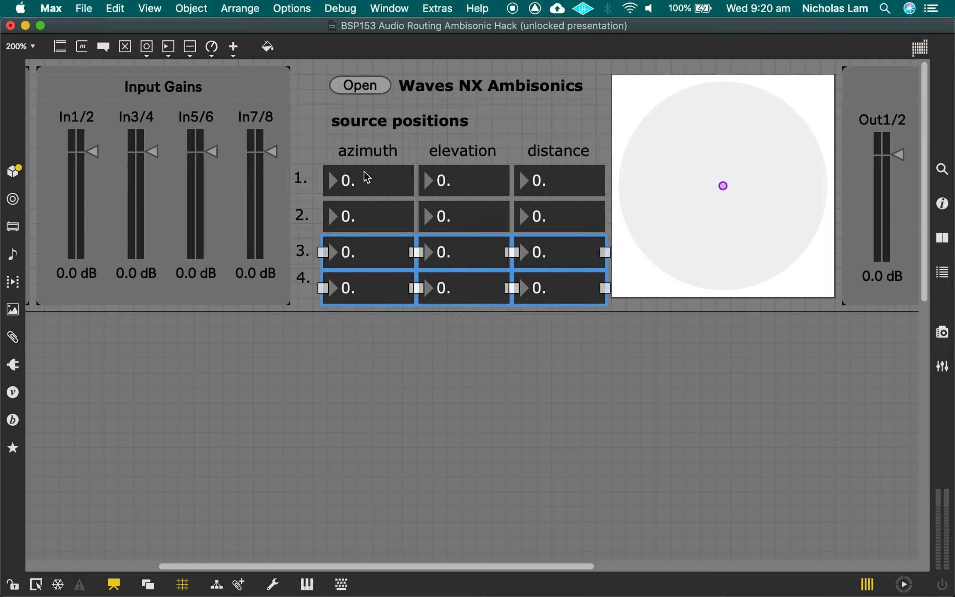
key(Up)
key(Up)
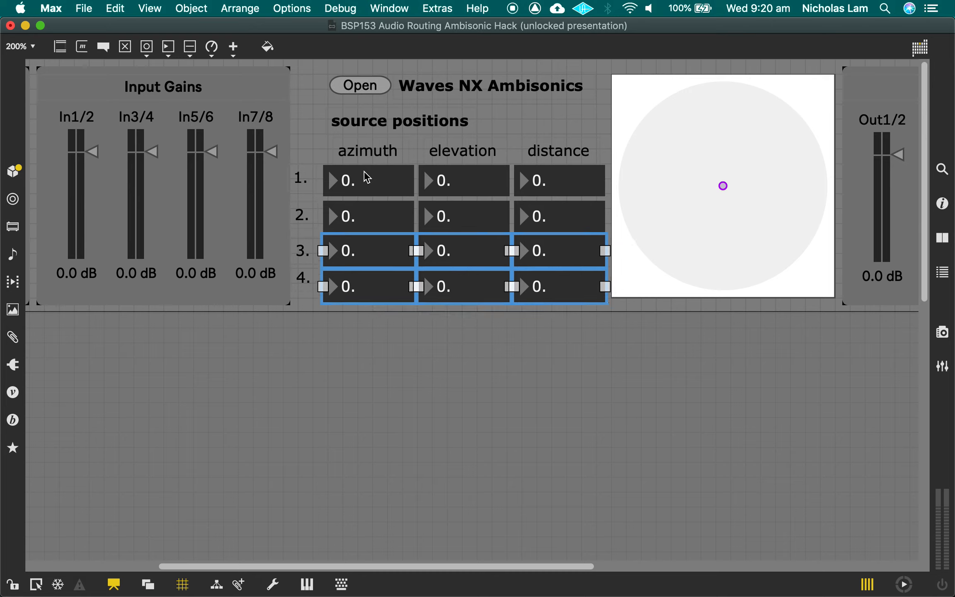
click(416, 436)
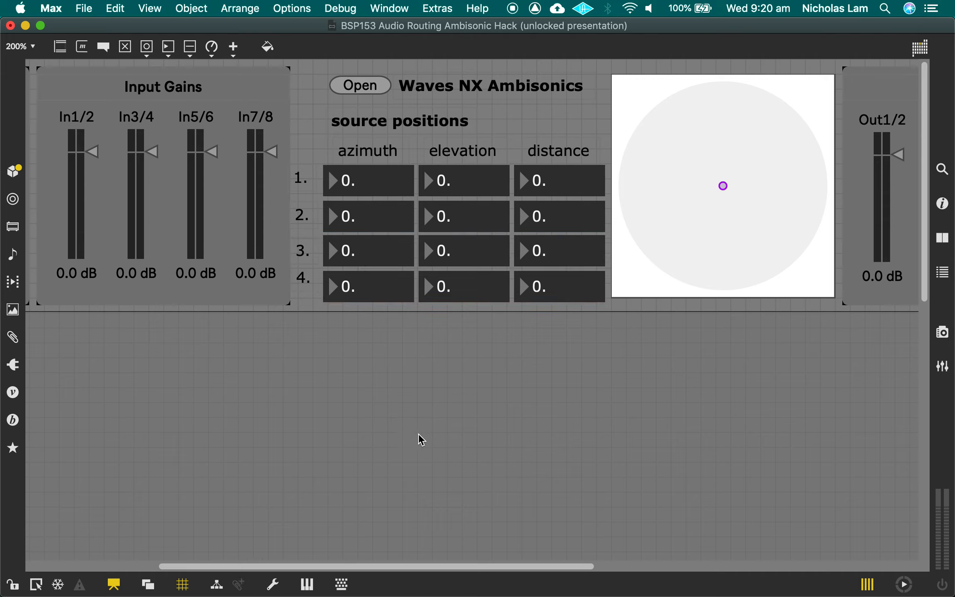
Align the "3." and "4." labels vertically with their number box rows.
click(298, 254)
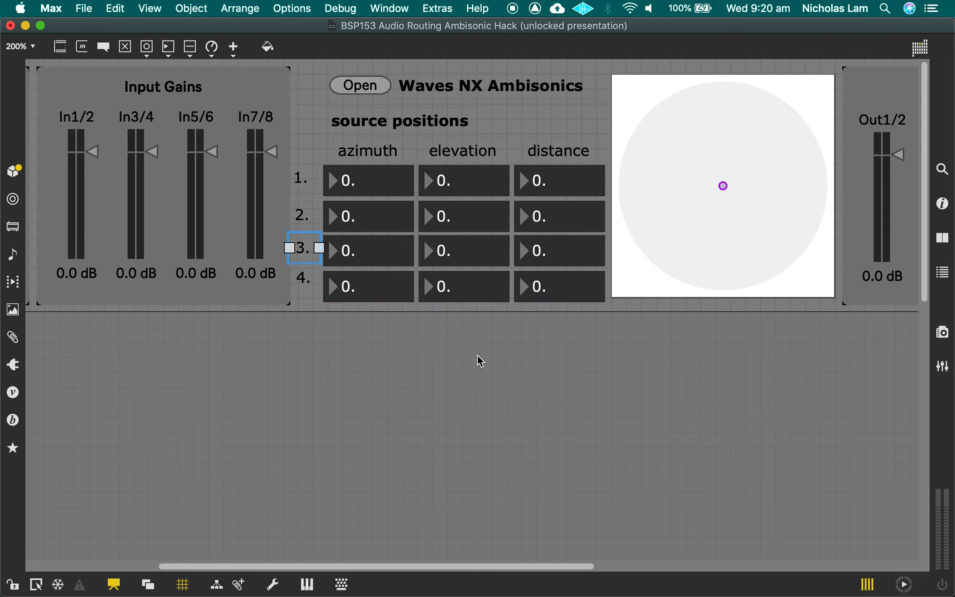
click(305, 277)
key(Down)
key(Down)
key(Down)
key(Down)
key(Down)
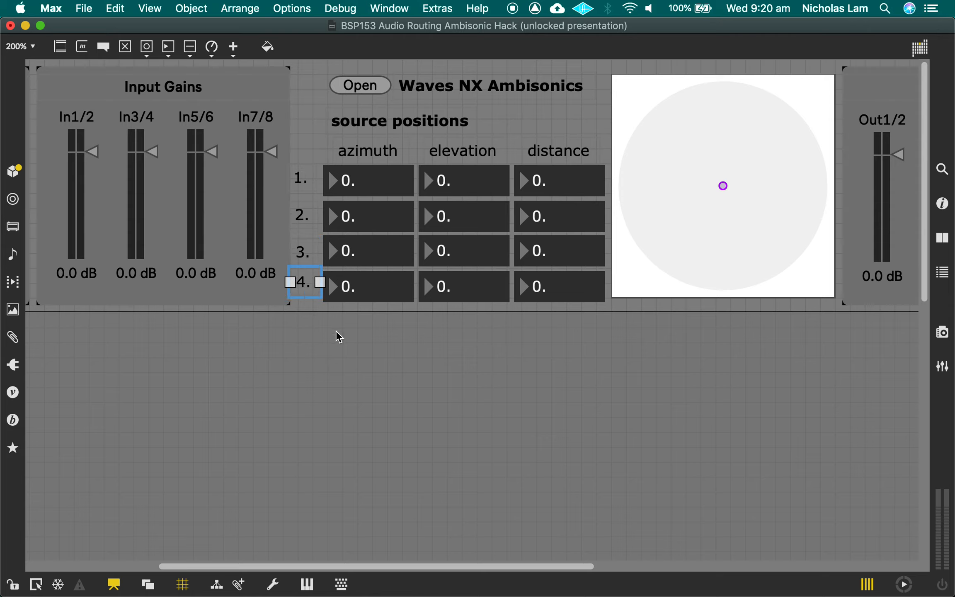
click(521, 455)
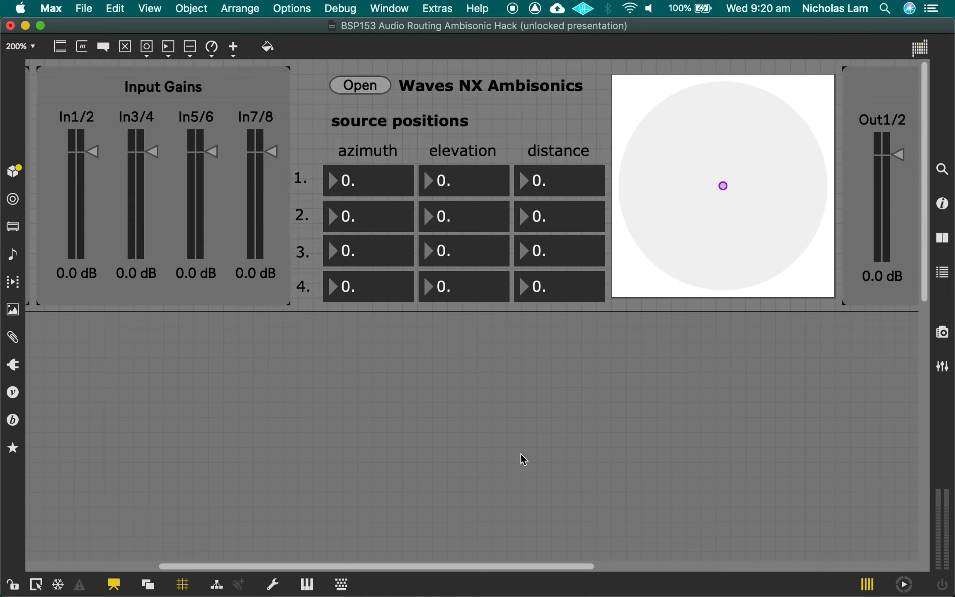
Save and close the patch, and delete the existing Ambisonic Hack device from the Router track in Live.
key(super+s)
key(super+w)
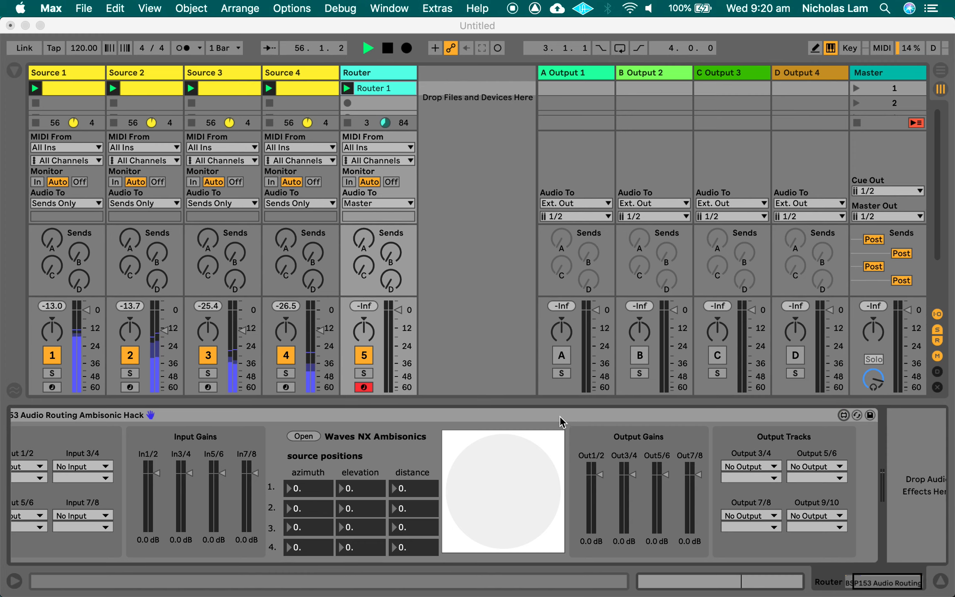
click(466, 418)
key(Delete)
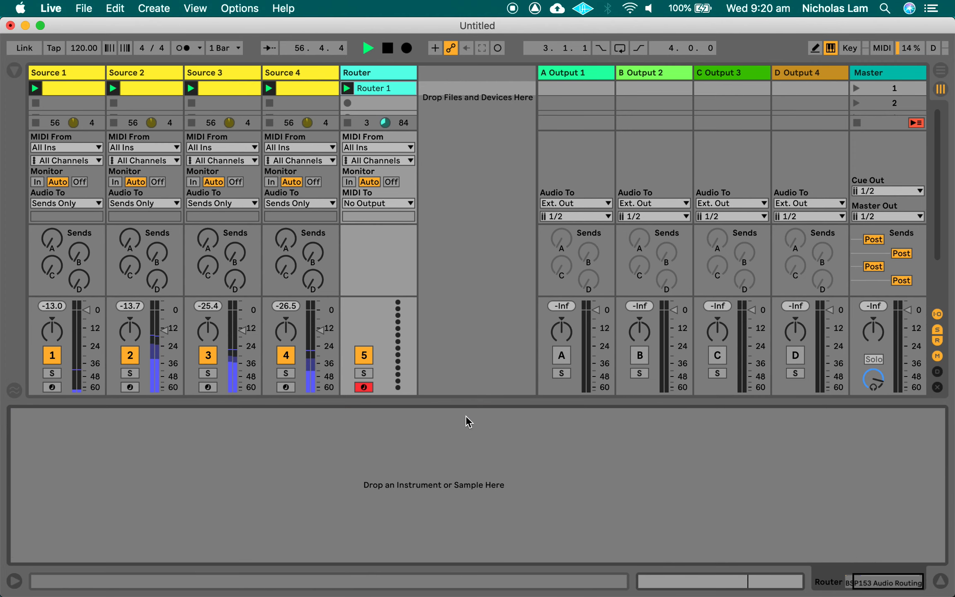
Load BSP153 Audio Routing Ambisonic Hack from Max for Live onto the Router track, close the WavesHeadTracker window, and hide the browser.
click(14, 72)
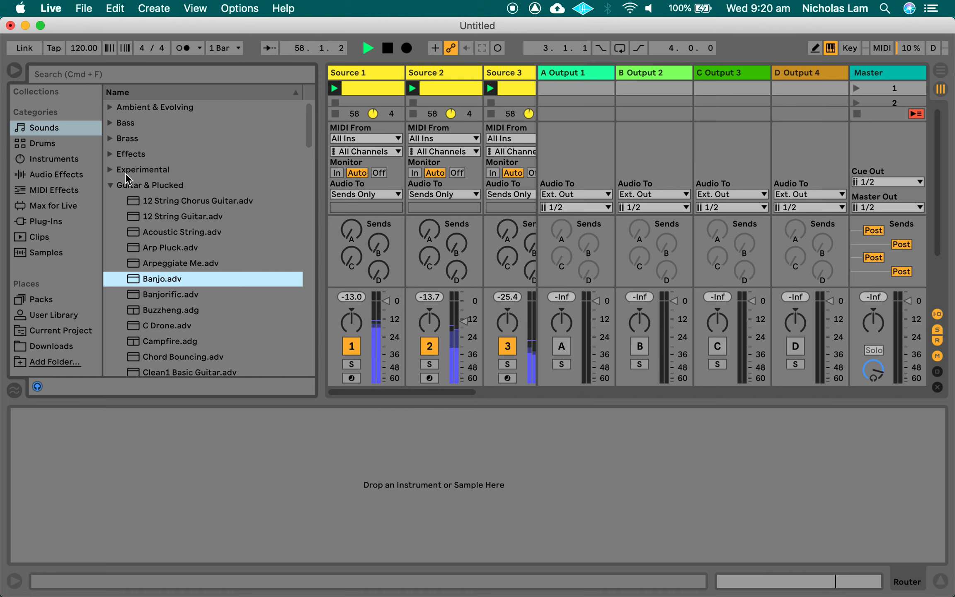
click(45, 206)
double_click(180, 309)
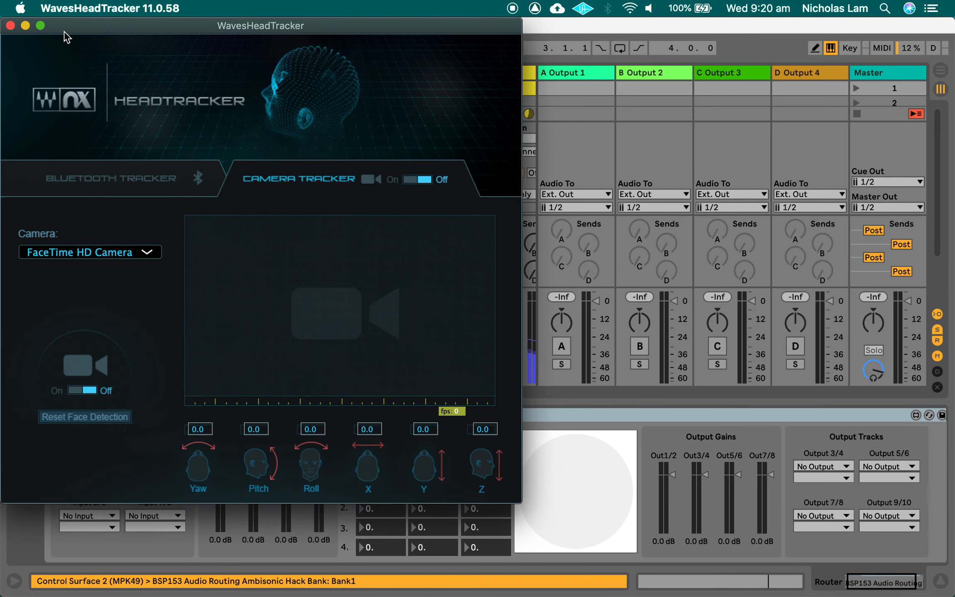
click(10, 25)
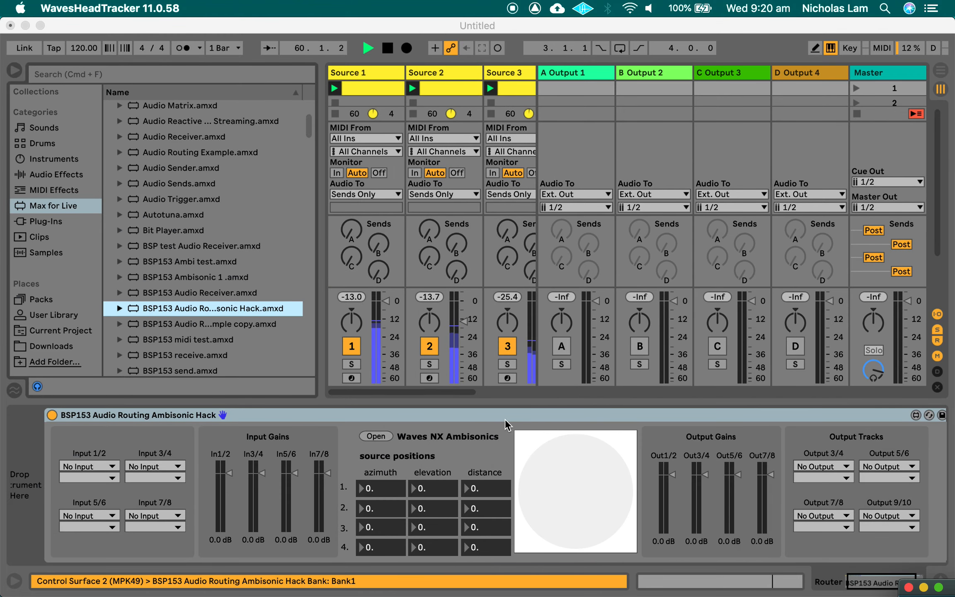
click(449, 438)
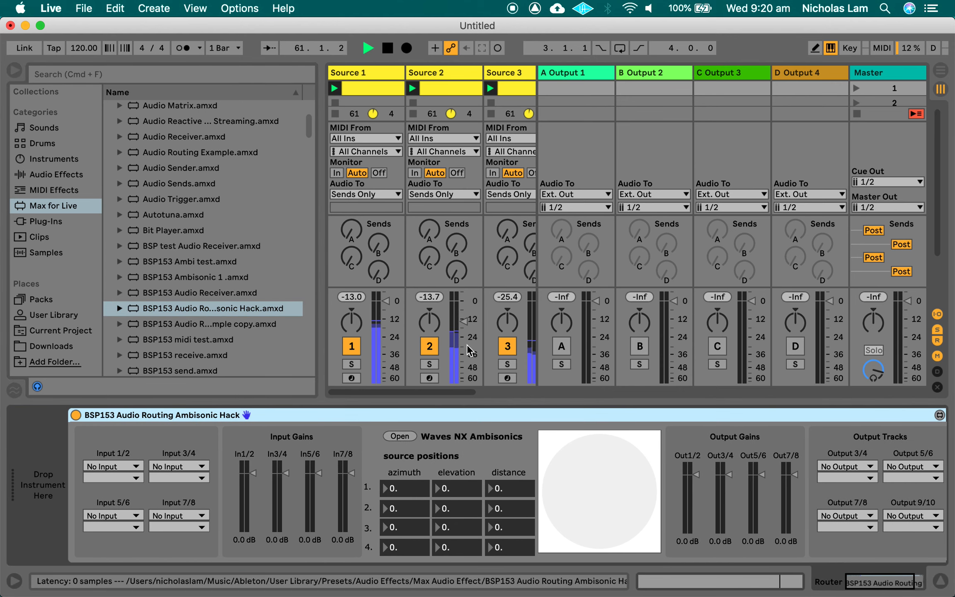
click(14, 71)
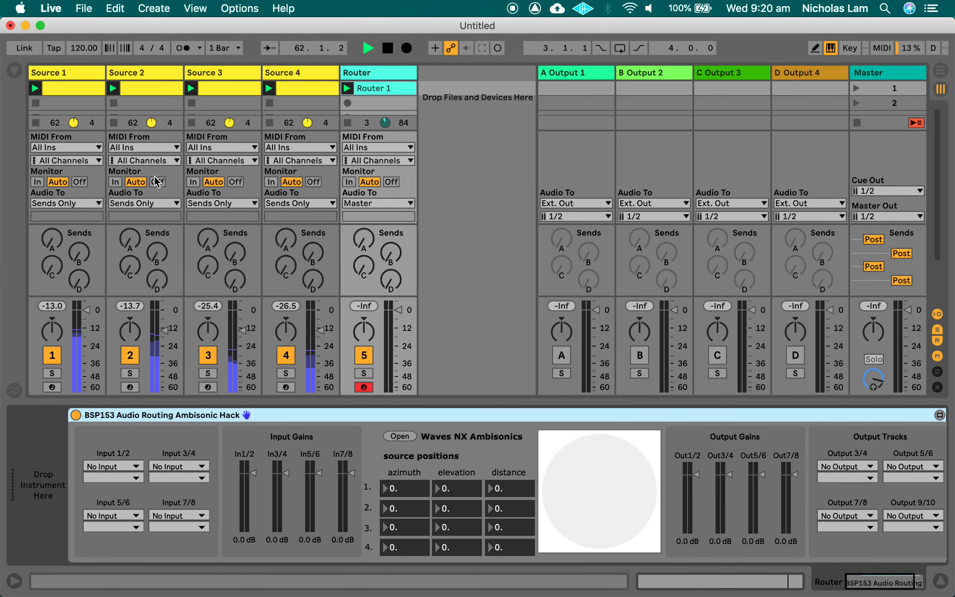
Route Source 1, Source 2, Source 3 and Source 4 to the device's inputs 1/2, 3/4, 5/6 and 7/8 respectively.
click(109, 467)
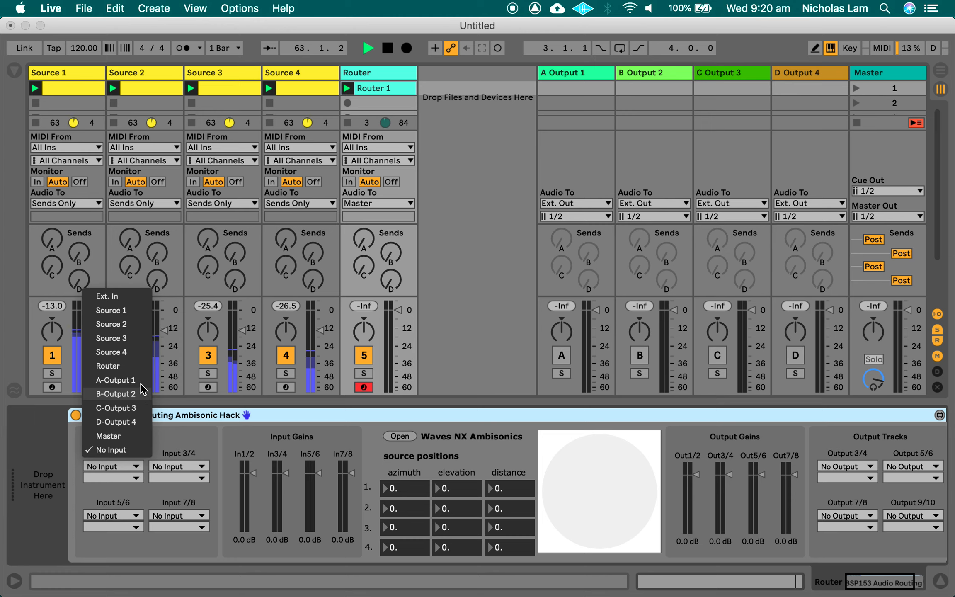
click(98, 312)
click(178, 467)
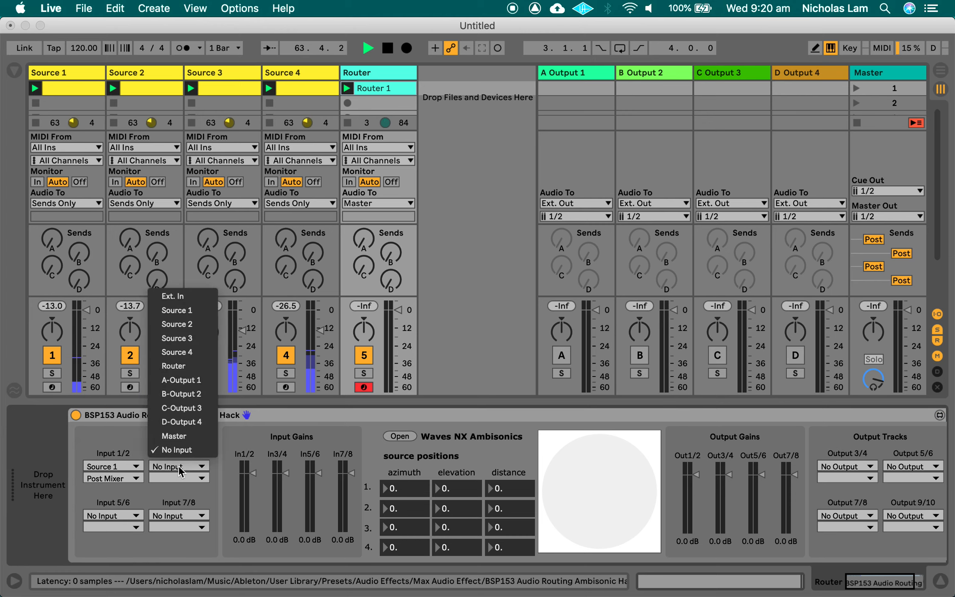
click(193, 323)
click(125, 515)
click(111, 387)
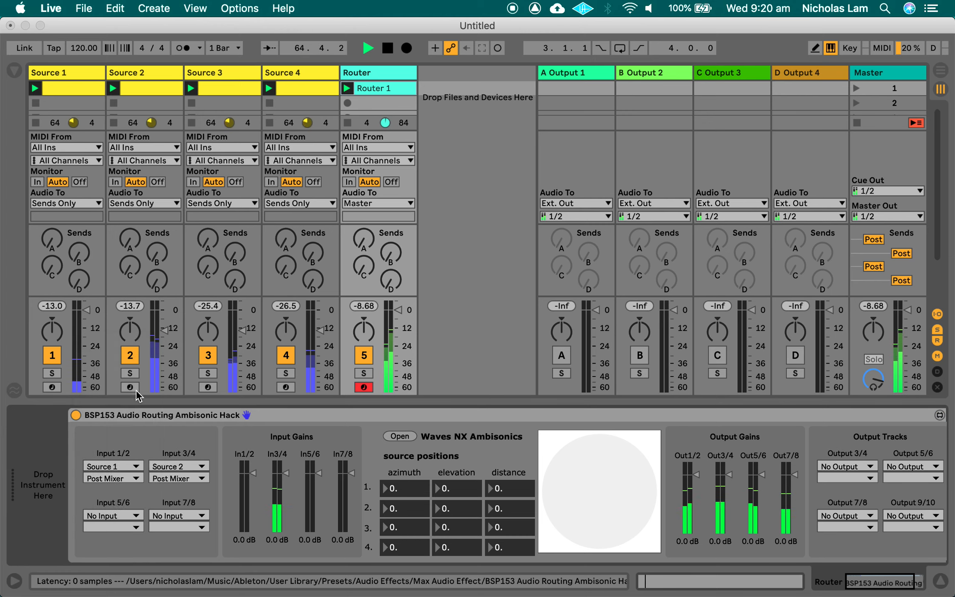
click(172, 516)
click(190, 406)
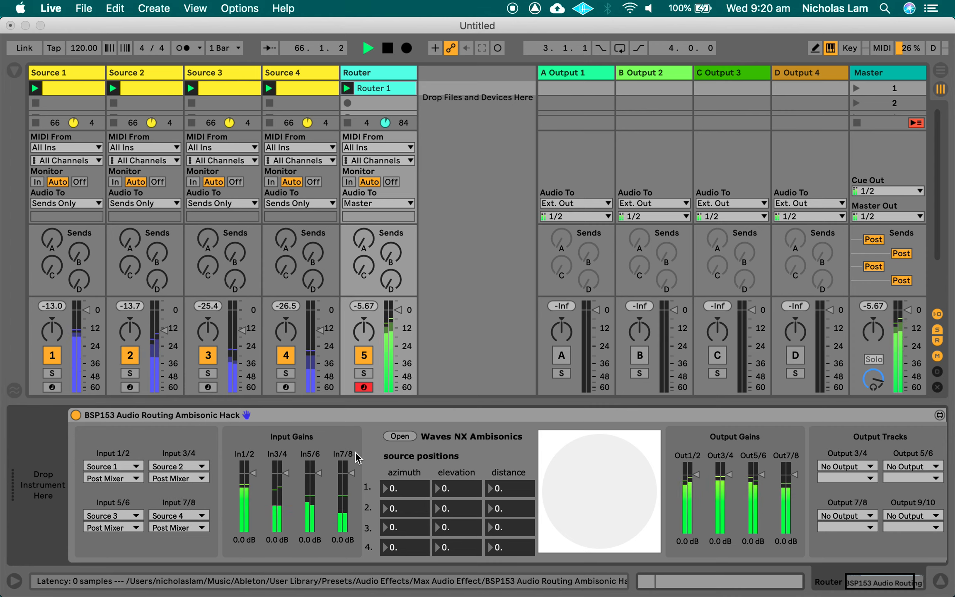
Set the distance of all four source positions to 1 in the Ambisonic Hack device.
click(498, 492)
text(1)
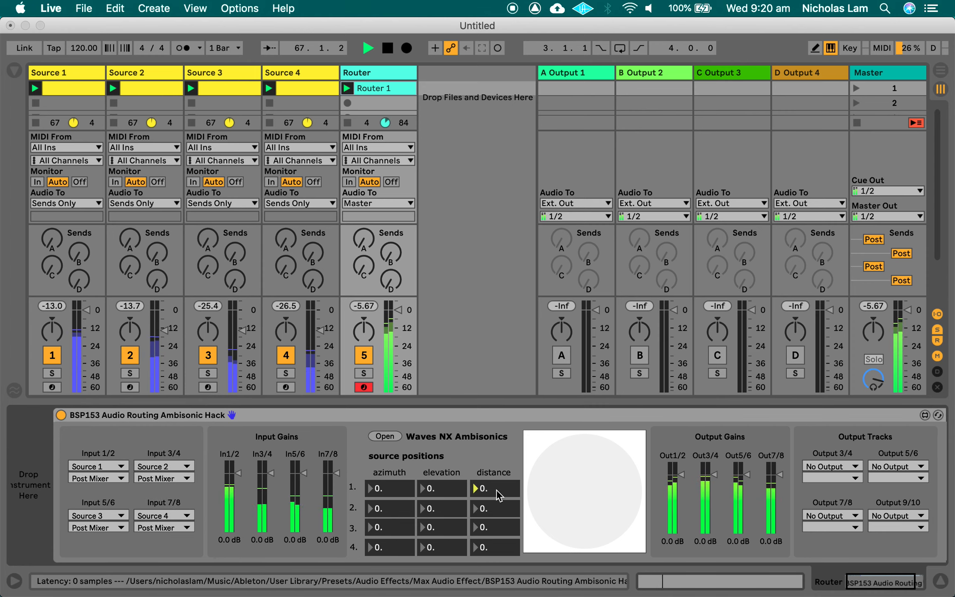
click(480, 511)
text(1)
click(481, 527)
text(1)
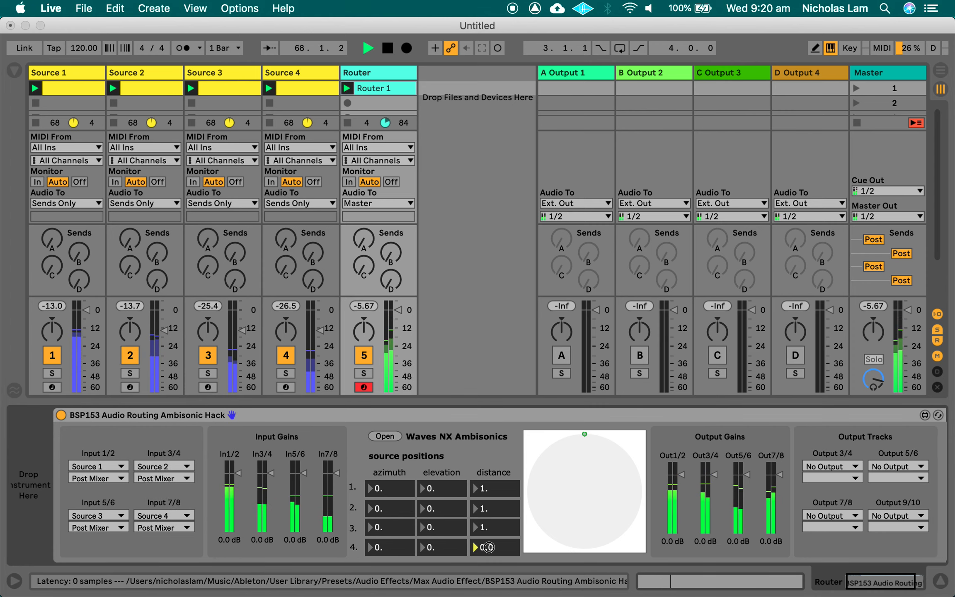
click(481, 547)
text(1)
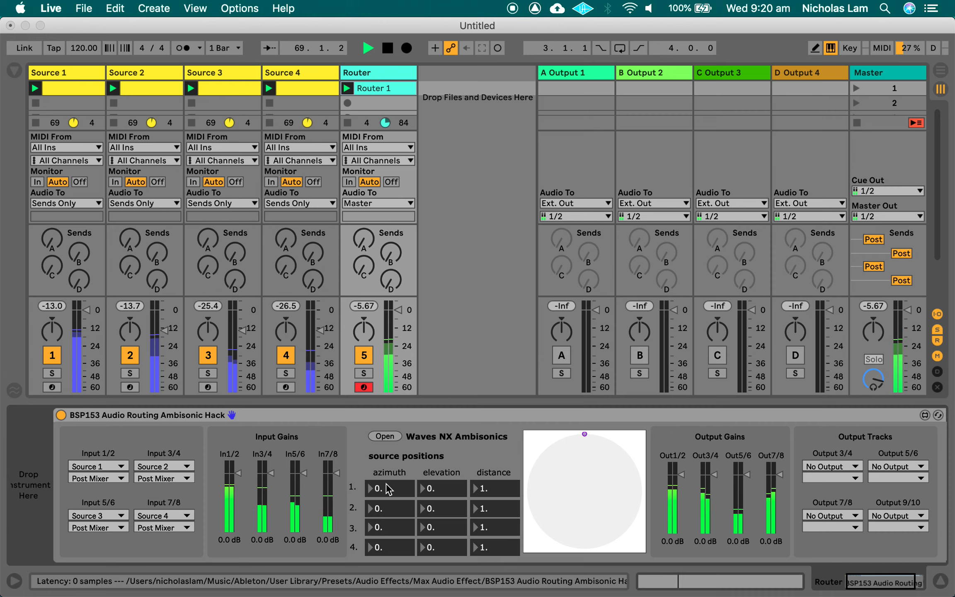
Set the azimuths of sources 1, 2, 3 and 4 to 190, 54, -89 and 129 respectively.
drag(385, 494, 393, 348)
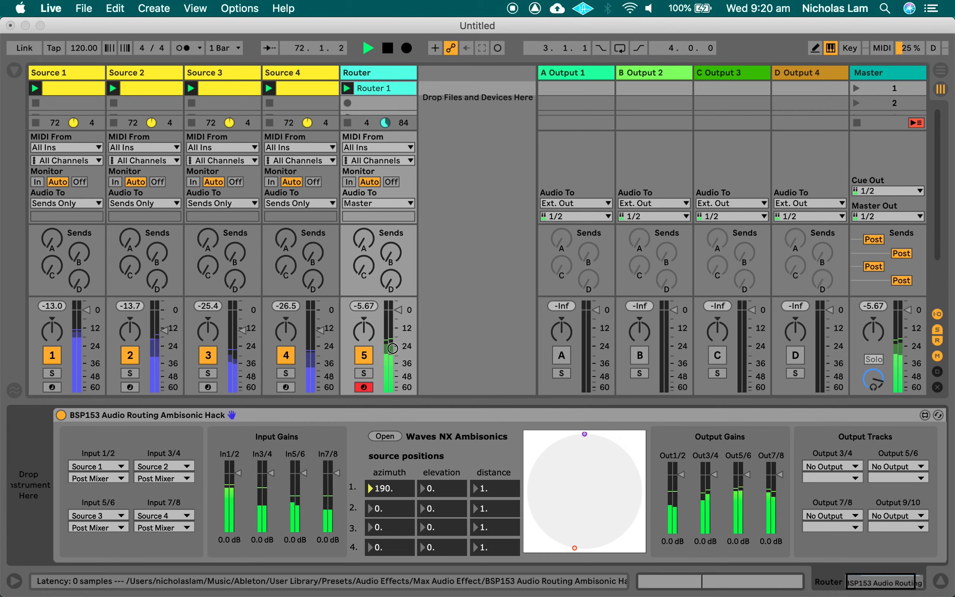
drag(379, 508, 379, 475)
drag(379, 527, 381, 593)
drag(378, 549, 382, 452)
Try lowering source 3's elevation below zero and return it to 0.
drag(431, 531, 433, 595)
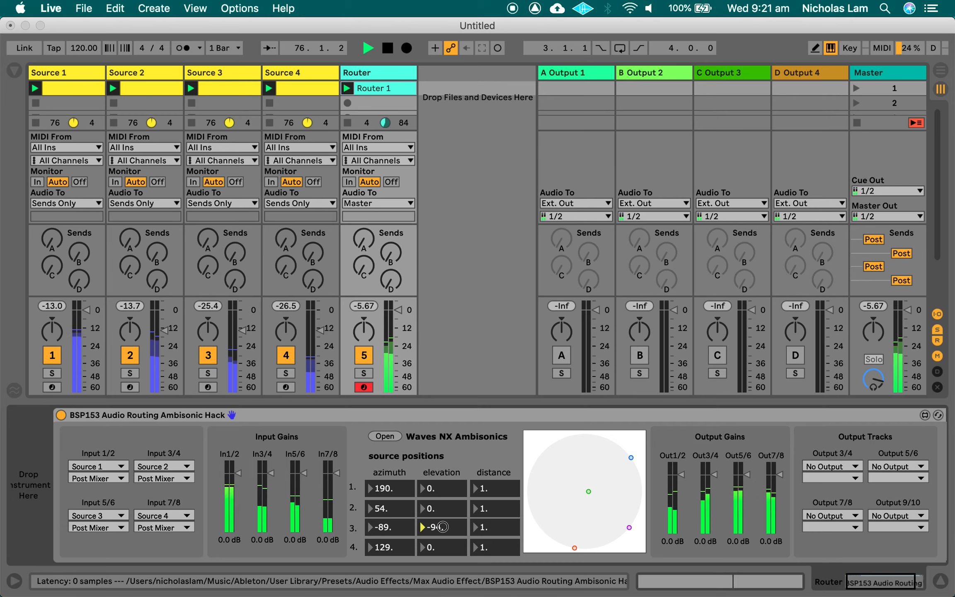
mouse_move(442, 529)
mouse_down()
mouse_move(442, 590)
mouse_move(436, 485)
mouse_move(431, 529)
mouse_up()
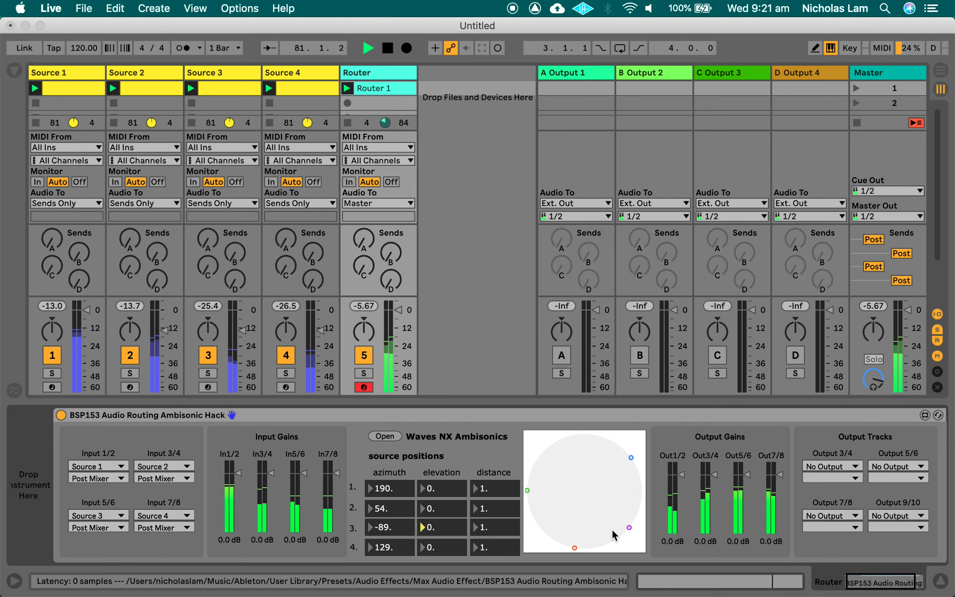
Route the device's outputs 3/4, 5/6, 7/8 and 9/10 to A-Output 1, B-Output 2, C-Output 3 and D-Output 4 respectively.
scroll(599, 448, right, 2)
scroll(599, 448, right, 3)
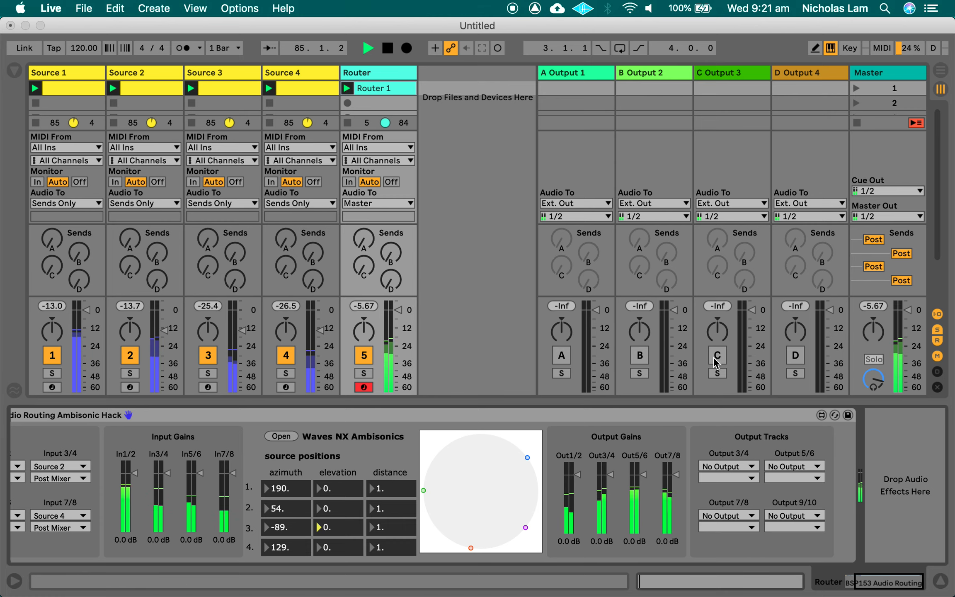
click(726, 466)
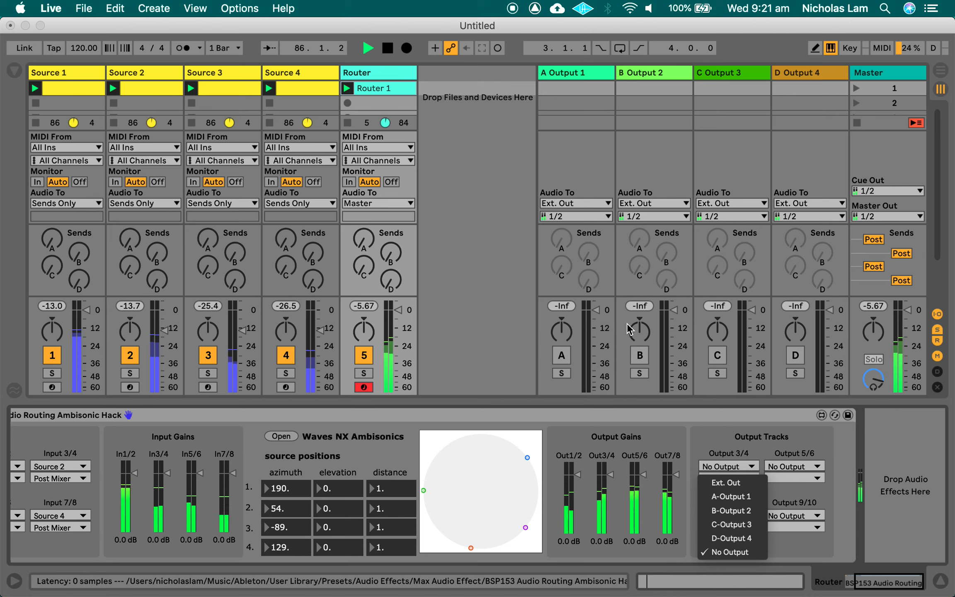
click(741, 503)
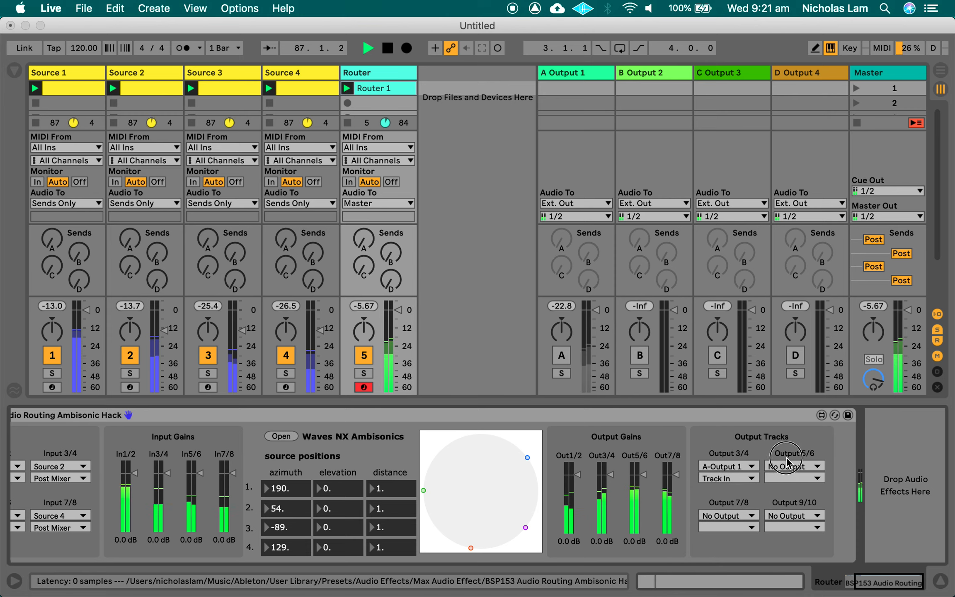
click(790, 466)
click(784, 513)
click(729, 516)
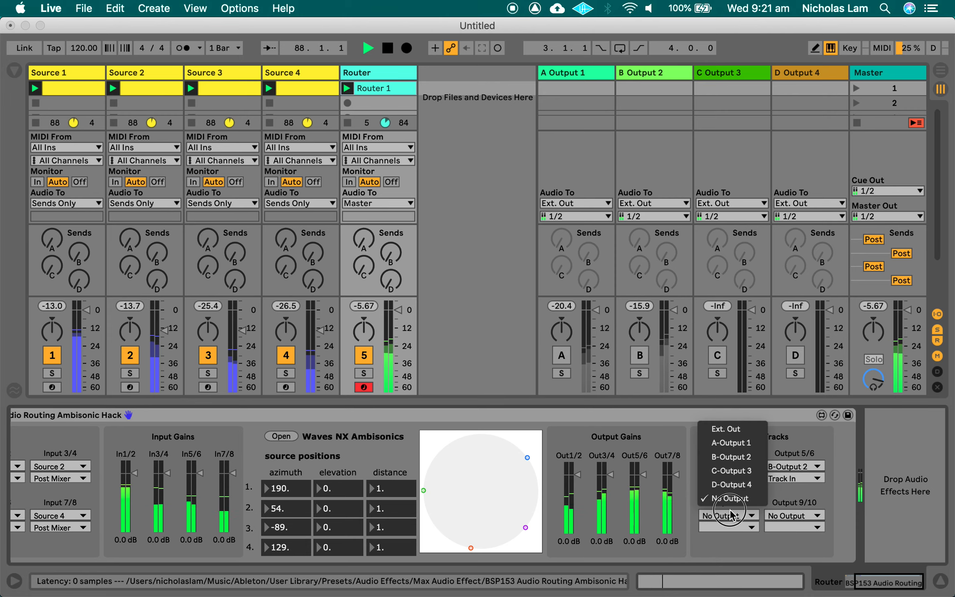
click(730, 471)
click(787, 516)
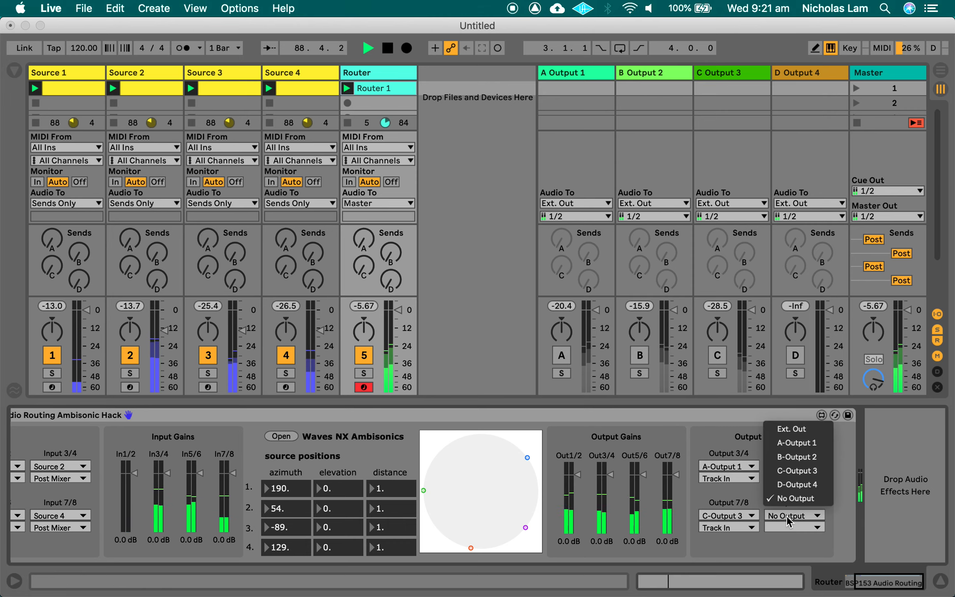
click(796, 484)
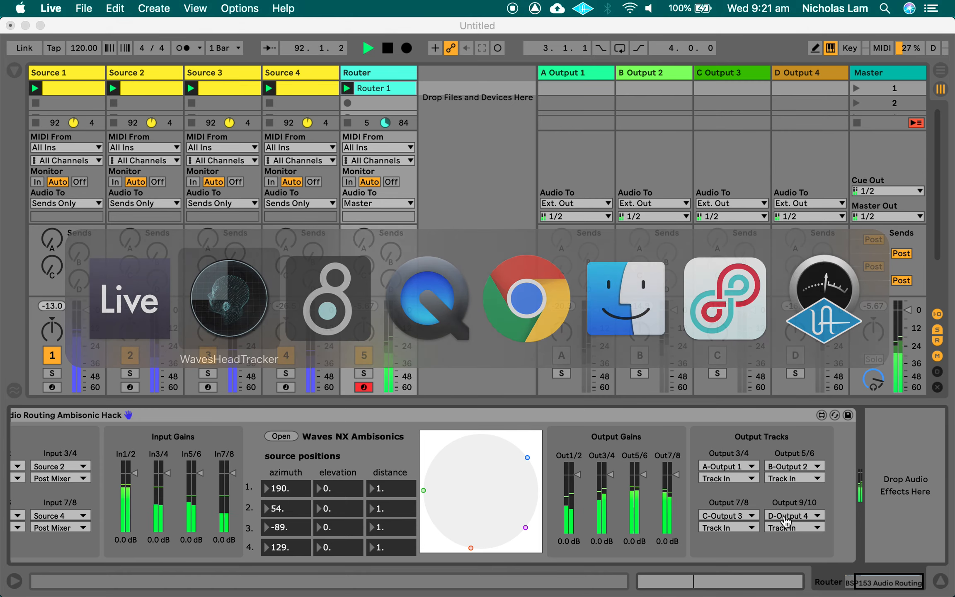
Switch to WavesHeadTracker to view the camera head tracking values, and return to Live.
mouse_move(769, 582)
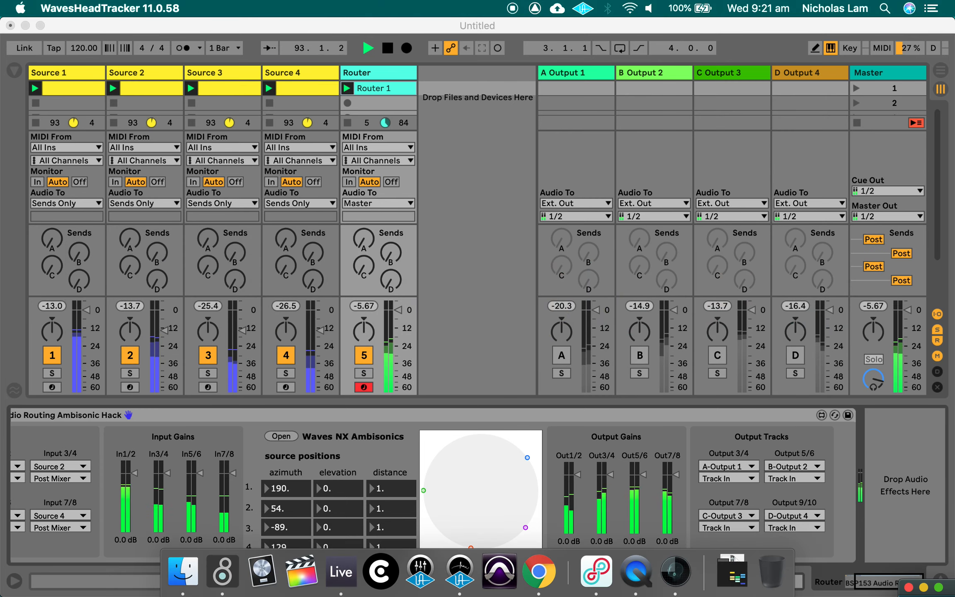
click(459, 572)
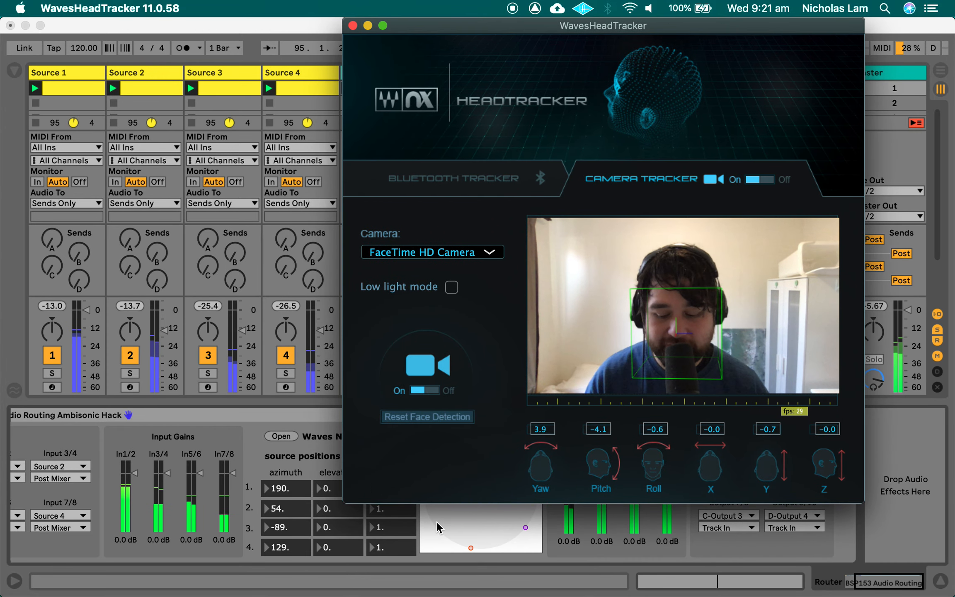
click(831, 585)
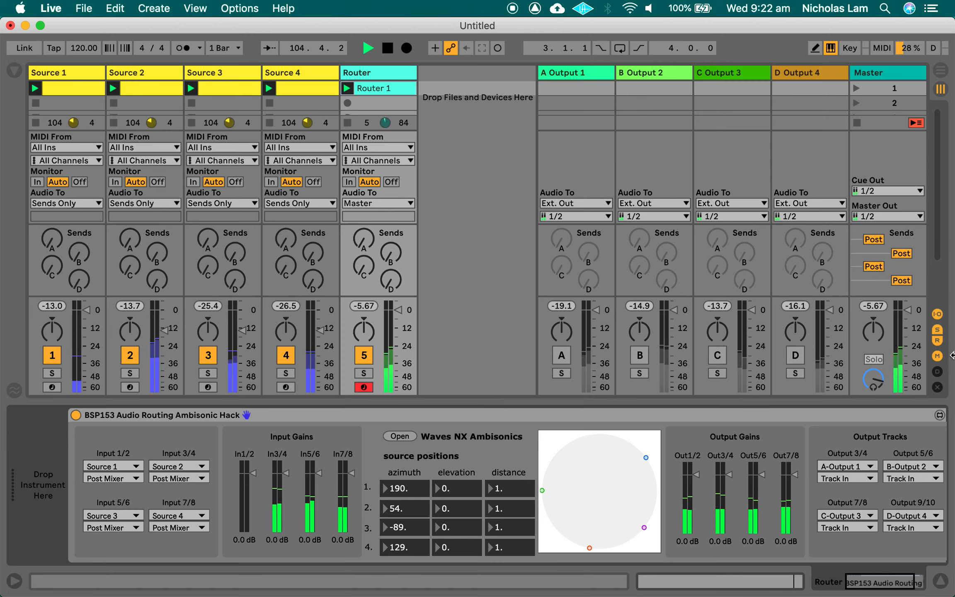
Hide the sends section of the session mixer.
click(938, 329)
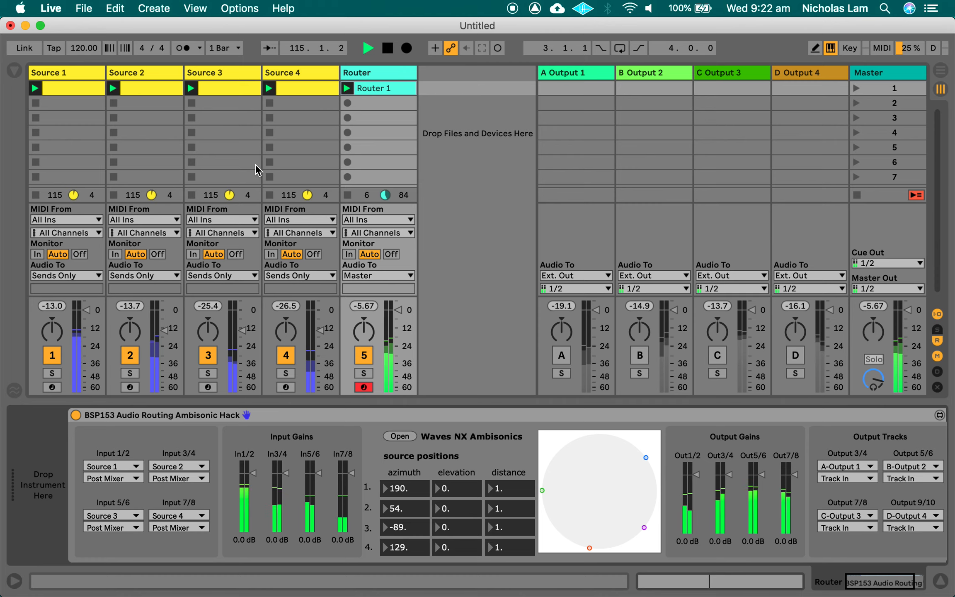
scroll(453, 460, right, 3)
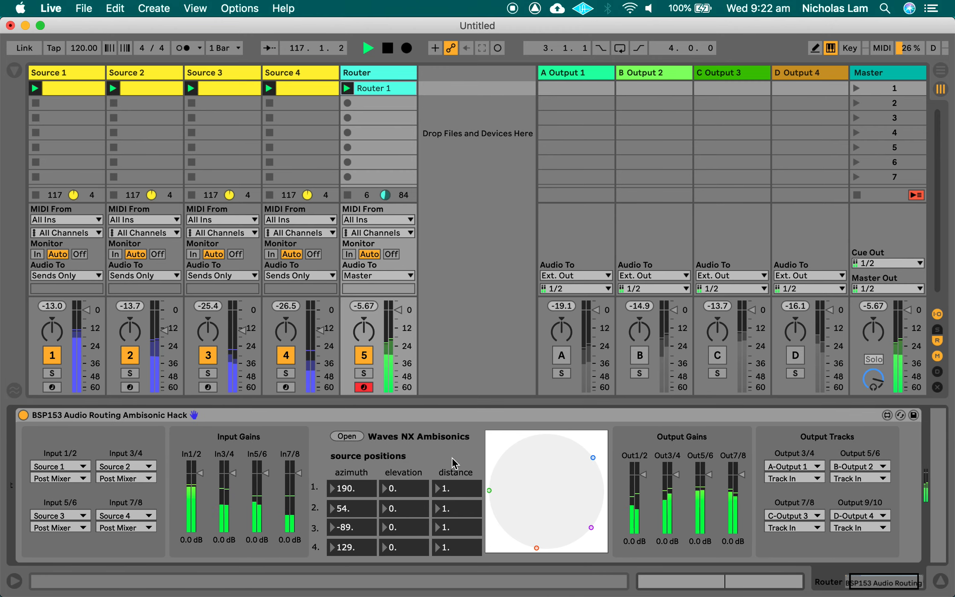
scroll(452, 458, right, 1)
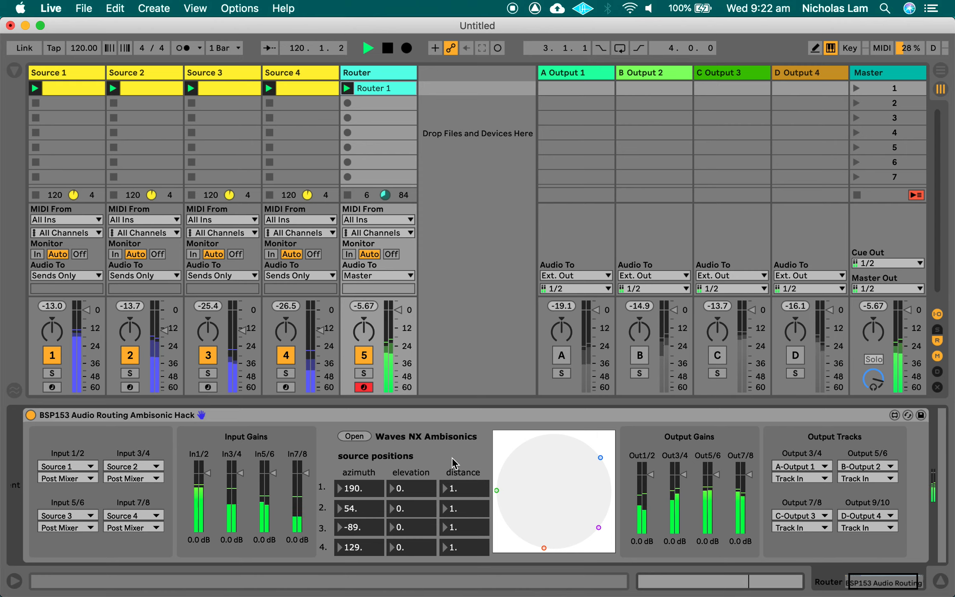
scroll(452, 457, right, 3)
scroll(452, 458, left, 4)
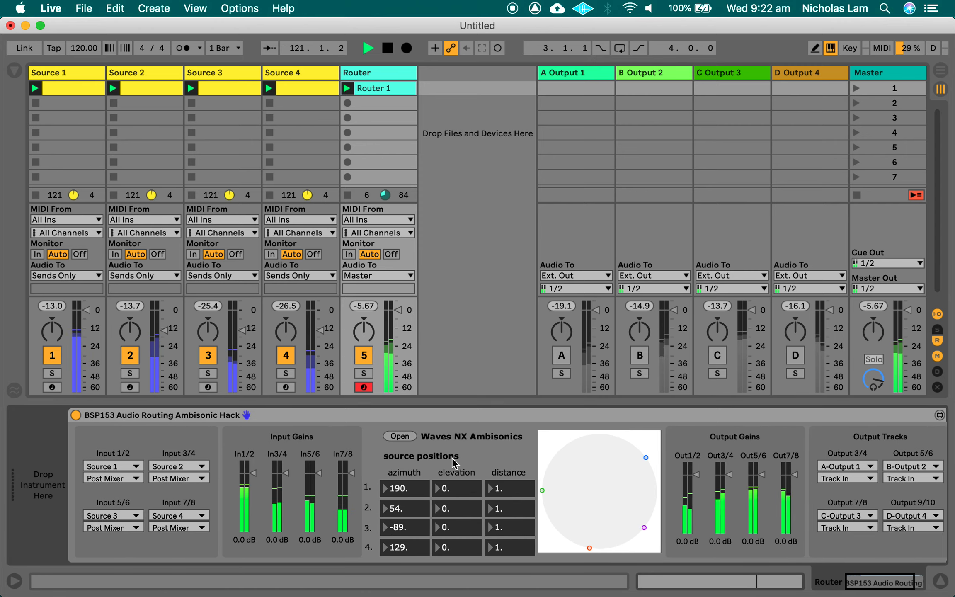
scroll(453, 457, right, 1)
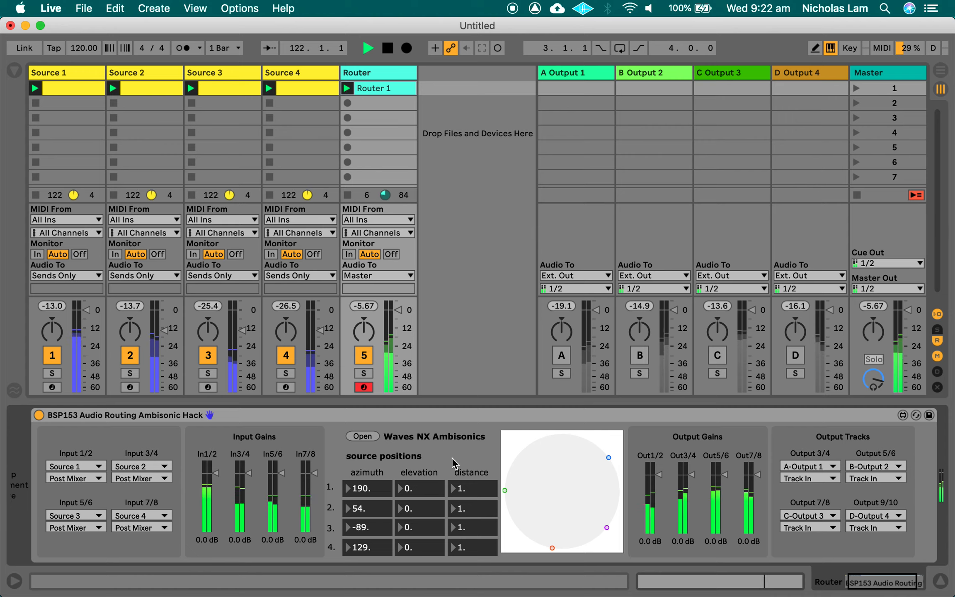